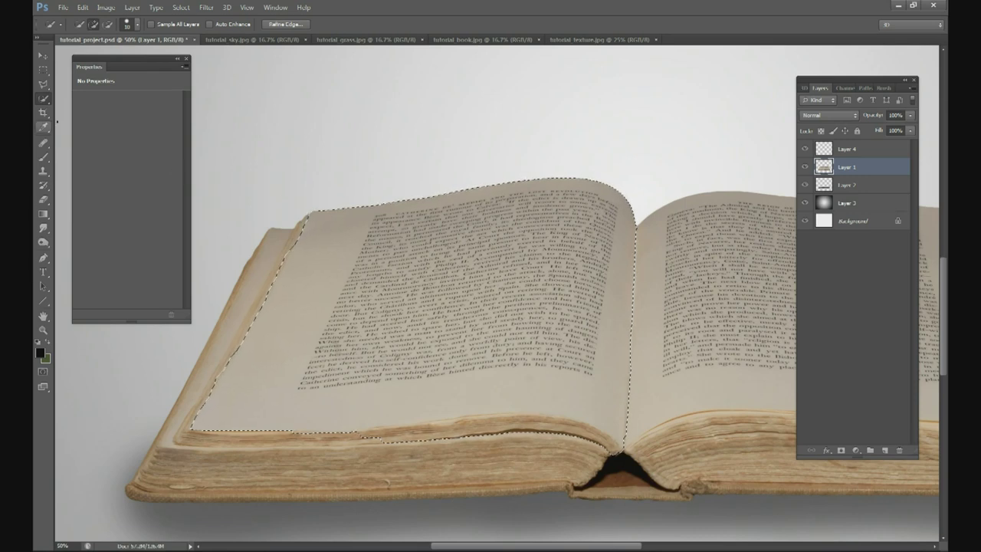
Subtract the page-edge strip below the left page from the selection with the Lasso, following the page's lower edge
click(41, 86)
drag(41, 86, 85, 86)
click(102, 25)
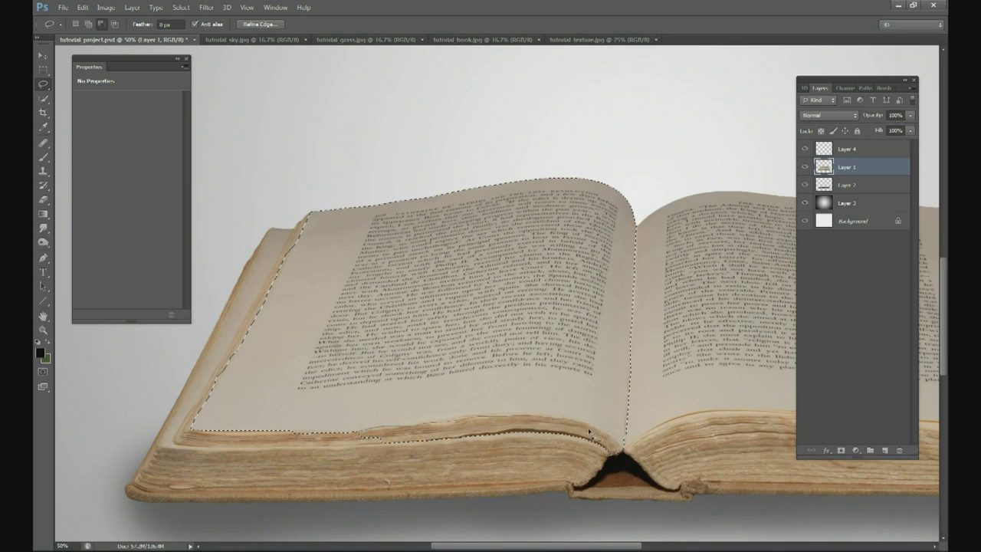
mouse_move(350, 453)
mouse_down()
mouse_move(449, 444)
mouse_move(444, 422)
mouse_up()
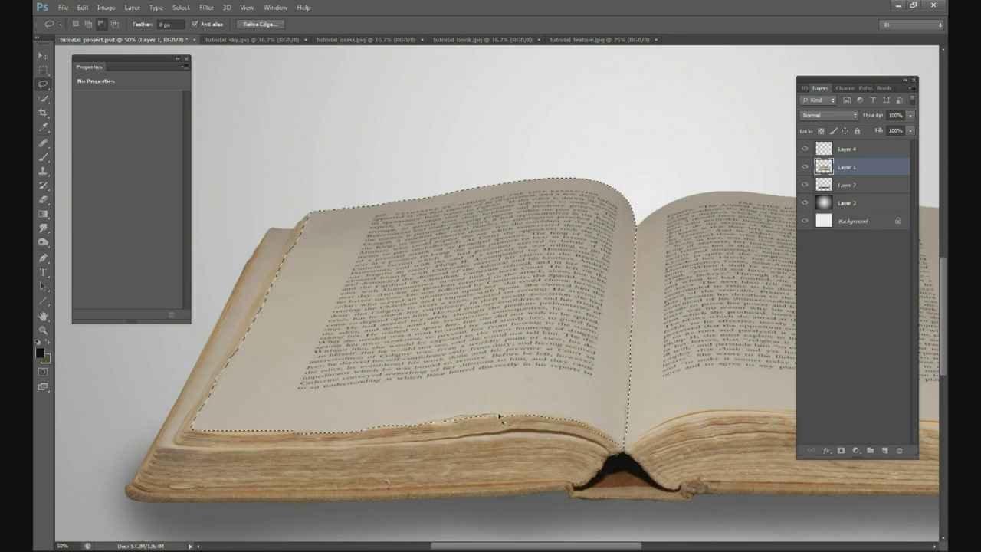
drag(525, 417, 542, 418)
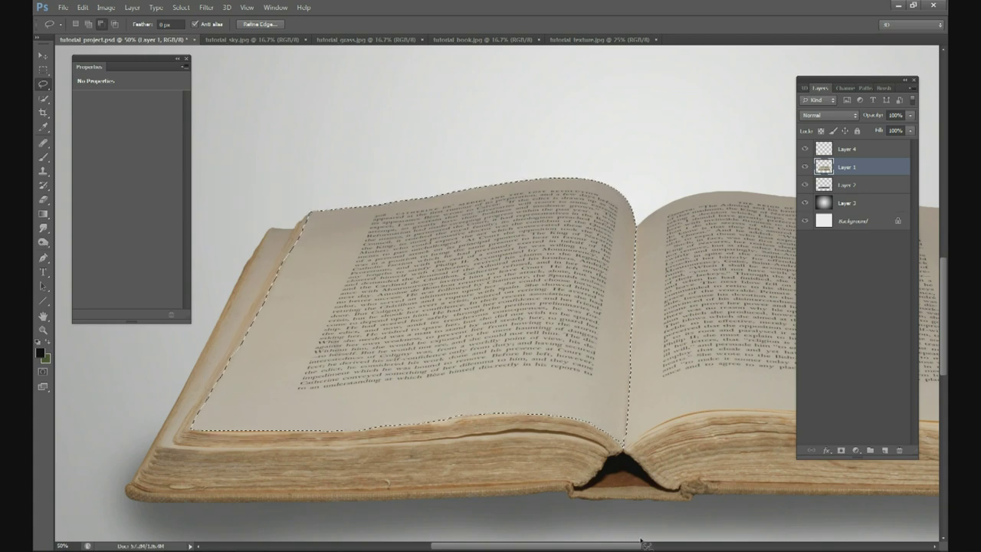
Fill the left page selection with black on a new layer above Layer 1 and deselect
drag(603, 545, 619, 546)
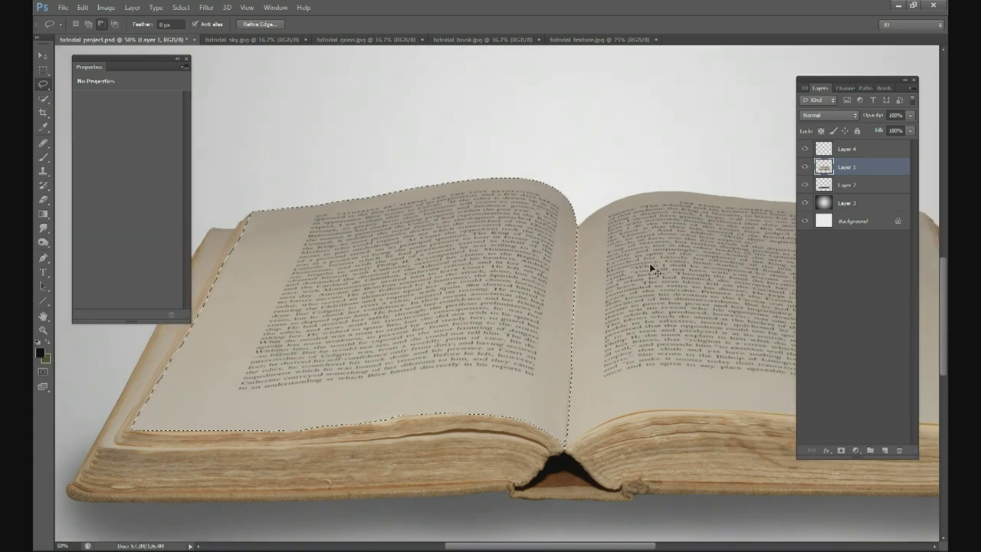
key(ctrl+minus)
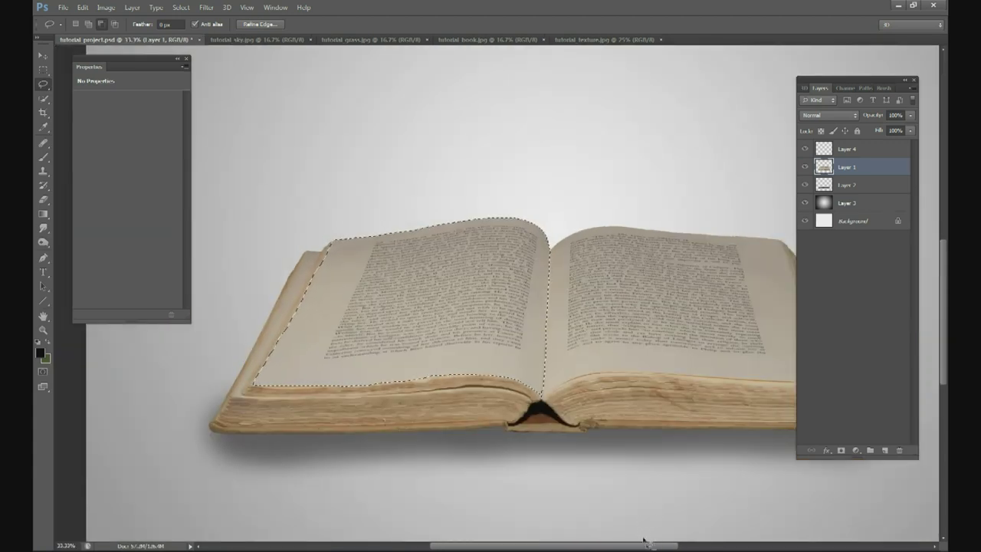
drag(643, 546, 666, 546)
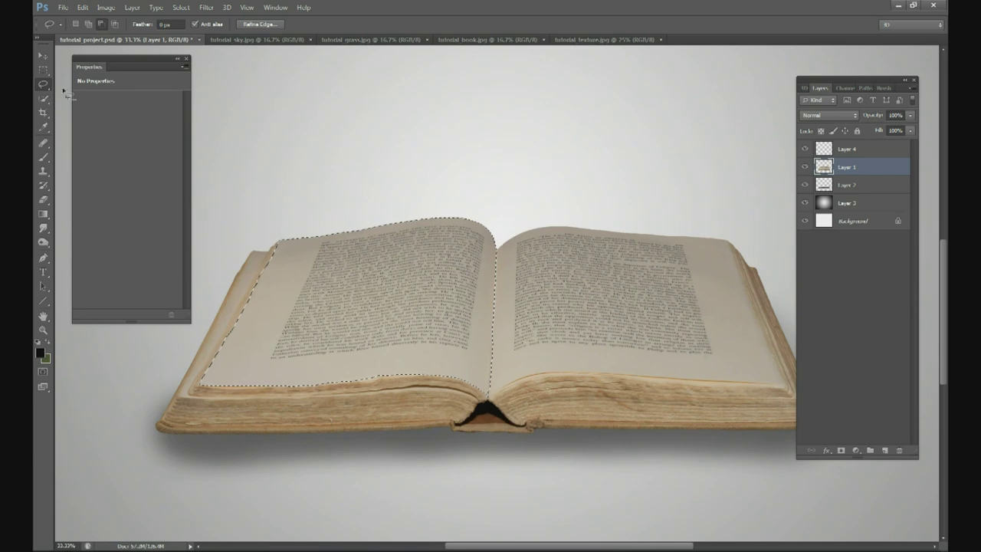
click(885, 450)
click(43, 215)
click(97, 221)
click(394, 295)
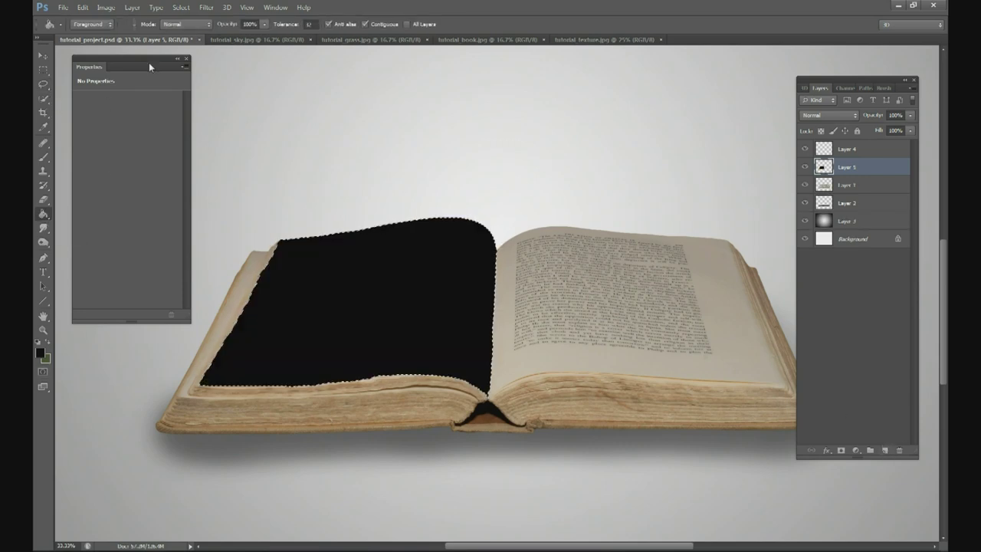
click(181, 8)
click(194, 29)
Rename the black fill layer "left page" and hide it
double_click(851, 167)
key(BackSpace)
text(left page)
key(Return)
drag(476, 547, 525, 531)
click(805, 167)
Add a new layer above the left page layer and use Quick Selection on Layer 1 to select the book's right page
click(43, 98)
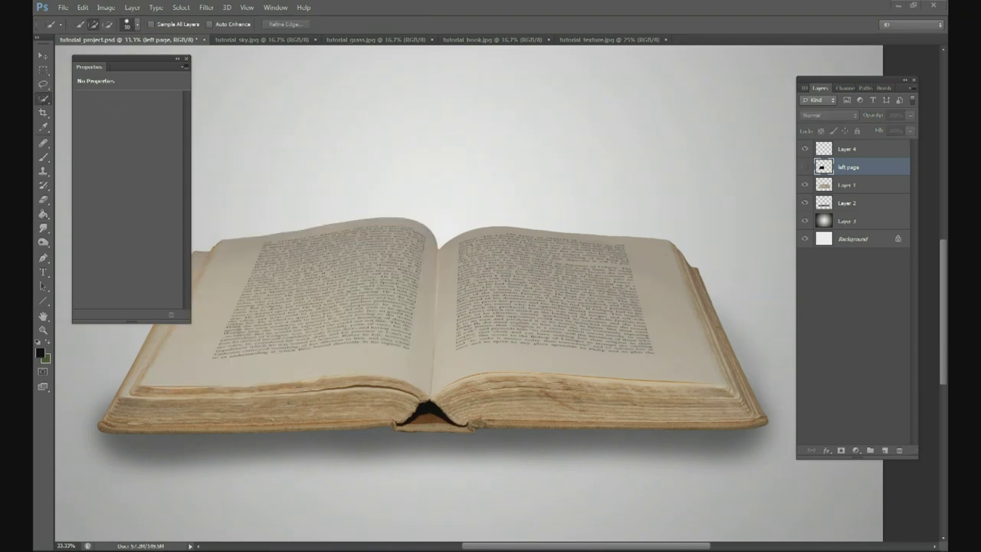
click(884, 451)
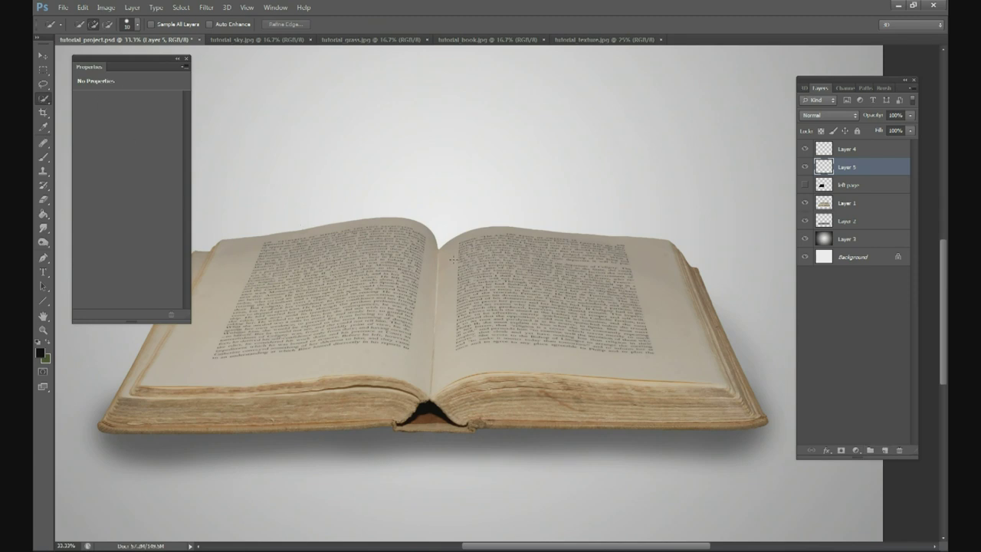
key(ctrl+d)
click(846, 204)
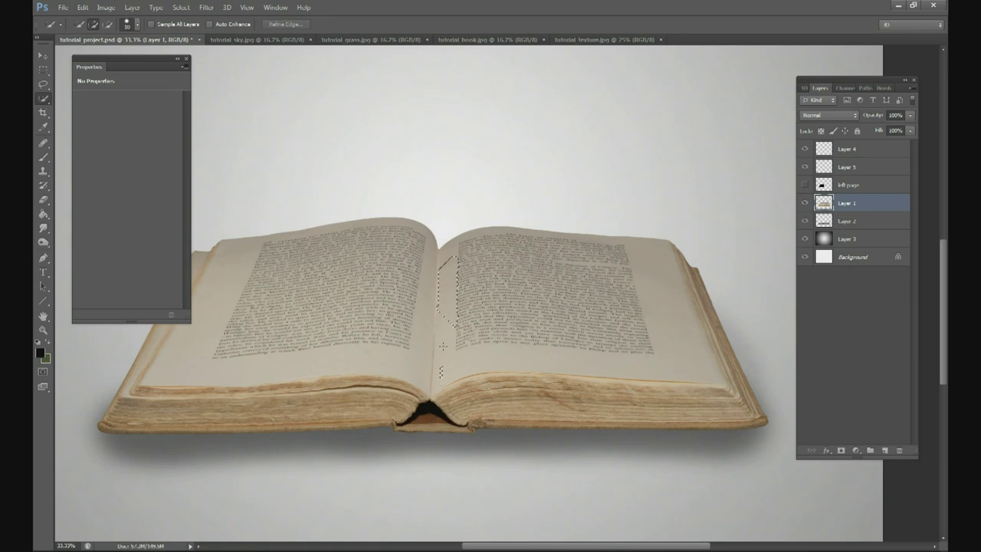
mouse_move(439, 337)
mouse_down()
mouse_move(443, 276)
mouse_move(438, 377)
mouse_move(465, 361)
mouse_up()
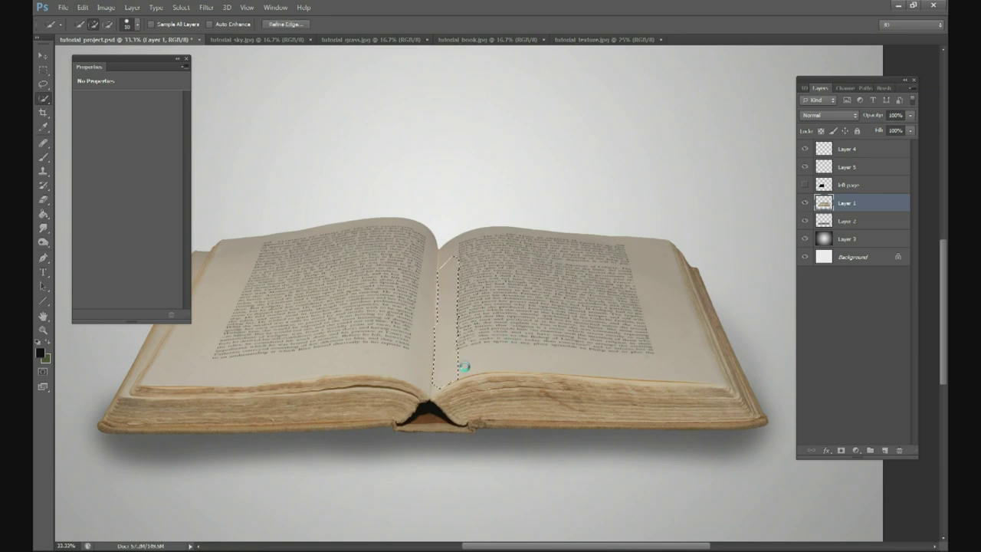
mouse_move(585, 371)
mouse_down()
mouse_move(547, 366)
mouse_move(715, 375)
mouse_up()
mouse_move(693, 341)
mouse_down()
mouse_move(657, 245)
mouse_move(475, 253)
mouse_move(547, 250)
mouse_move(494, 239)
mouse_move(547, 234)
mouse_move(449, 256)
mouse_move(443, 246)
mouse_move(511, 232)
mouse_move(457, 246)
mouse_up()
drag(439, 291, 452, 235)
Refine the right page selection with the Lasso along the page's lower and outer edges
key(ctrl+plus)
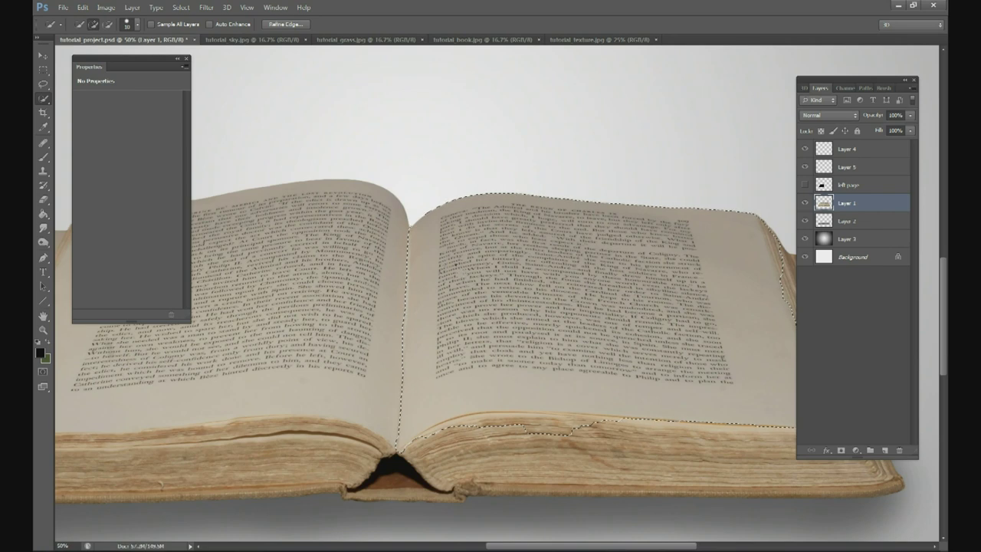
click(44, 85)
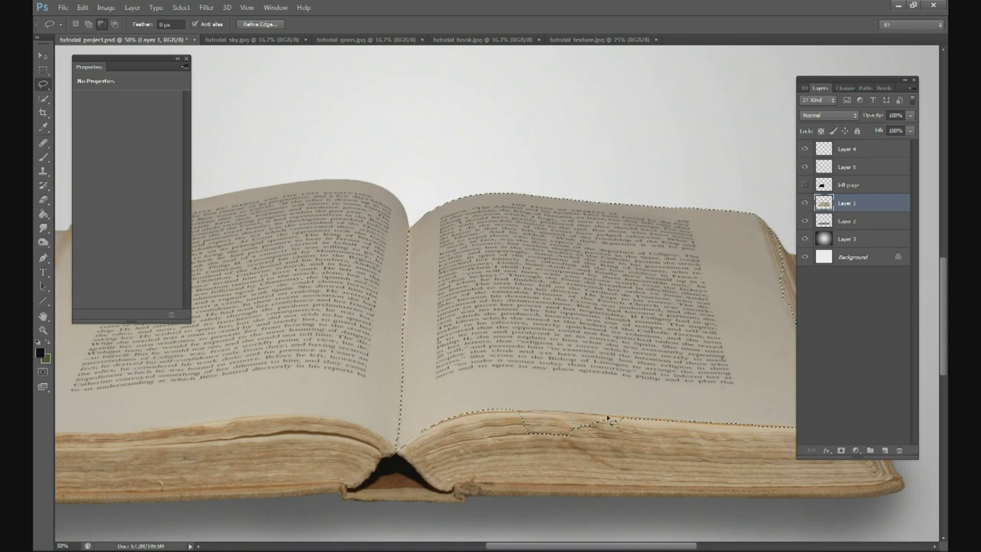
key(ctrl+z)
scroll(611, 448, right, 5)
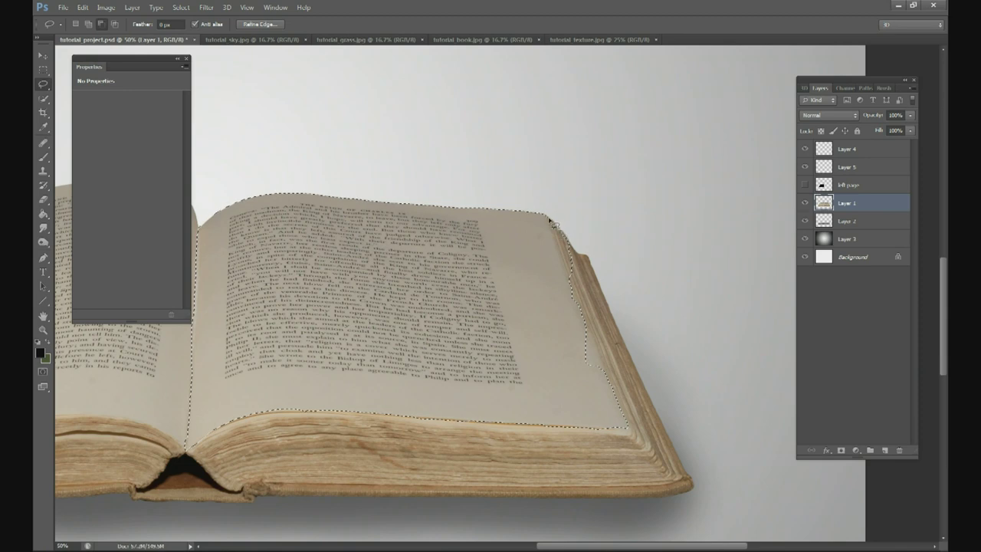
mouse_move(574, 207)
mouse_down()
mouse_move(586, 247)
mouse_move(570, 257)
mouse_up()
mouse_move(586, 358)
mouse_down()
mouse_move(575, 291)
mouse_move(576, 300)
mouse_up()
drag(563, 549, 533, 548)
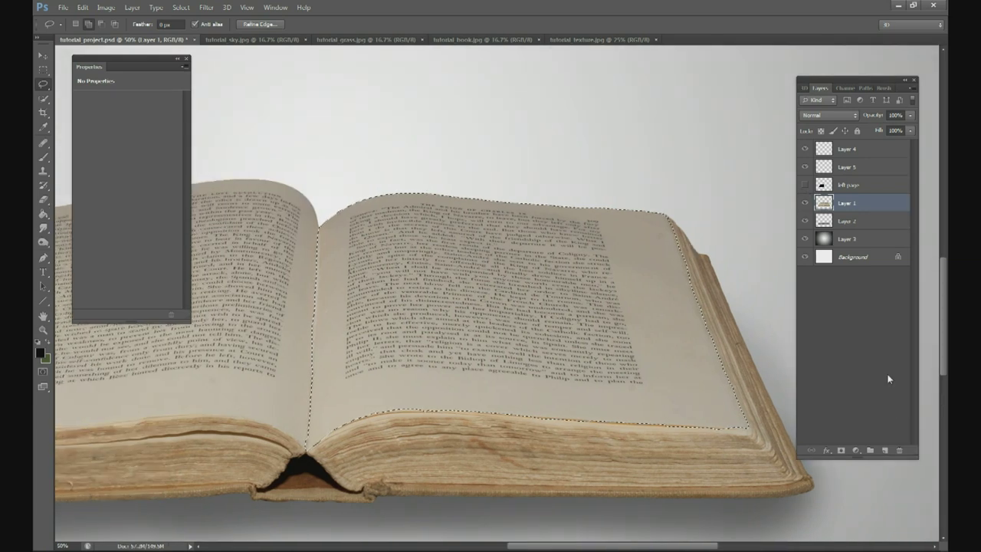
Fill the right page selection with black on Layer 4 and deselect
click(849, 150)
click(44, 225)
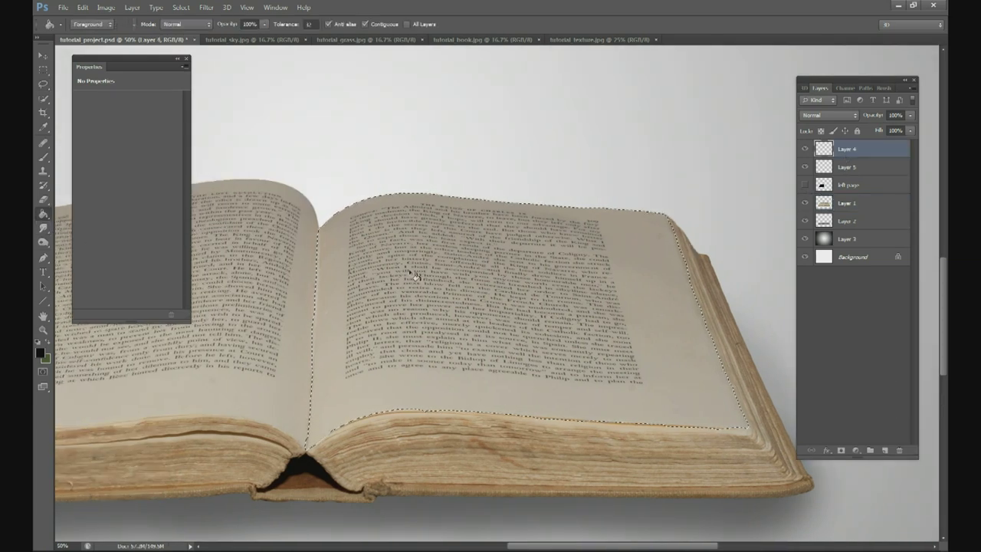
click(406, 201)
click(181, 8)
click(184, 31)
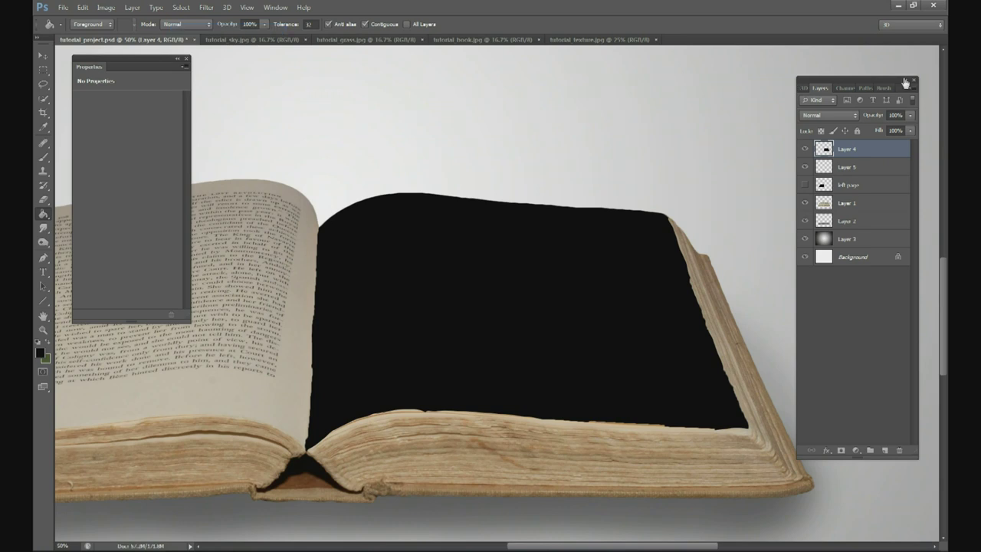
Rename Layer 4 as "right page"
double_click(847, 148)
text(right page)
click(846, 161)
Show the left page layer and move it directly below the right page layer
key(ctrl+0)
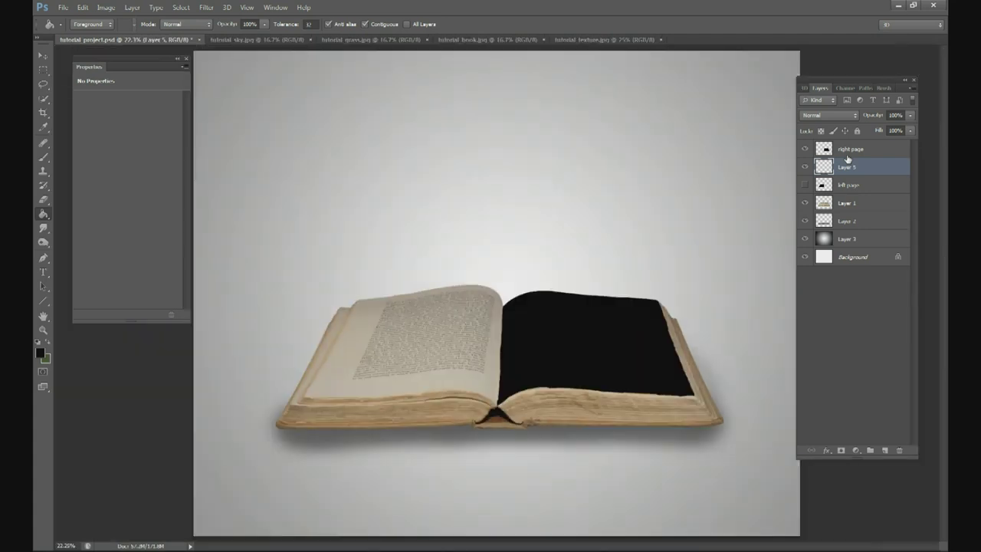
click(805, 185)
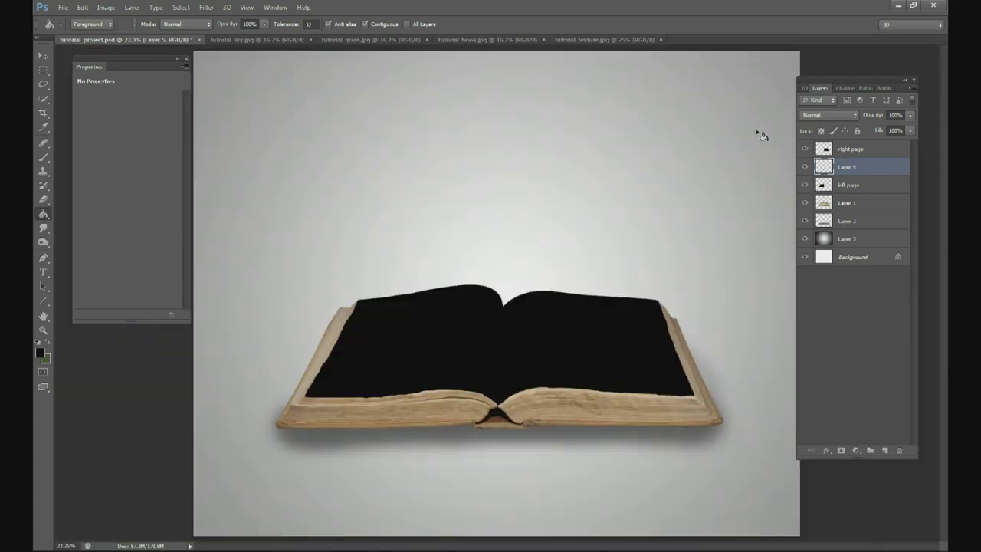
drag(872, 183, 849, 160)
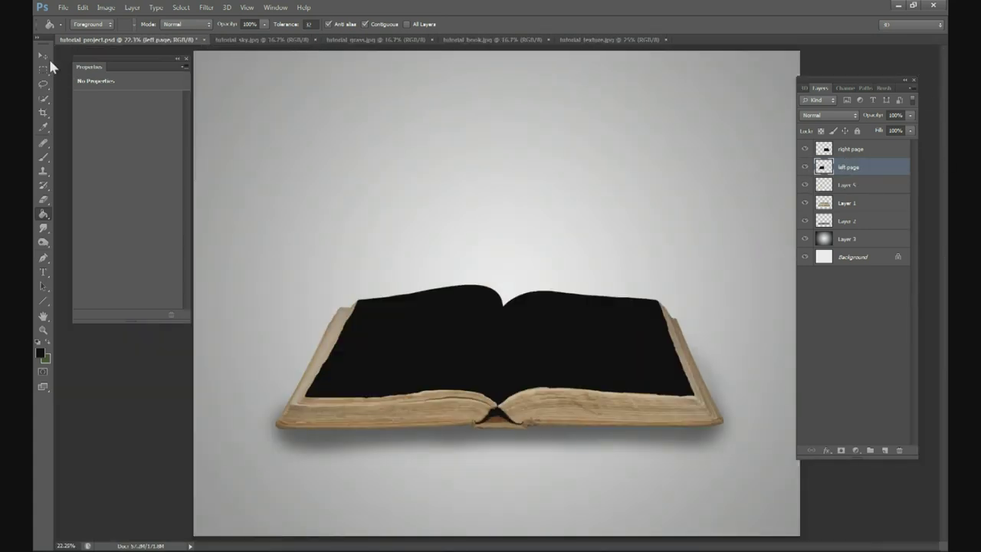
Toggle the black fills to check both pages, leaving the left page and right page layers hidden
click(45, 56)
click(804, 167)
click(804, 166)
click(805, 148)
click(805, 149)
click(805, 167)
click(804, 166)
click(805, 149)
click(805, 166)
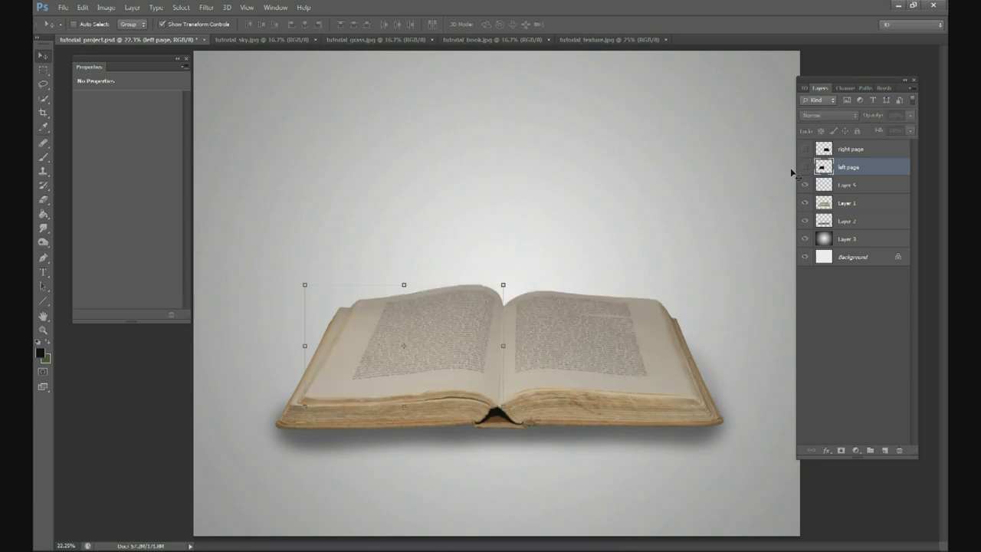
Compare the meadow in tutorial_grass.jpg with the open book in tutorial_project.psd
click(370, 39)
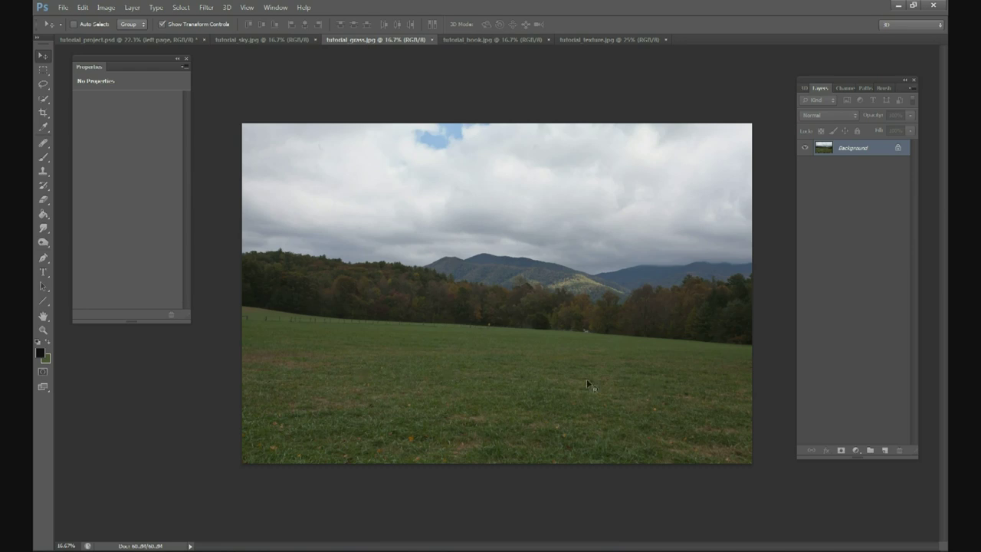
click(135, 37)
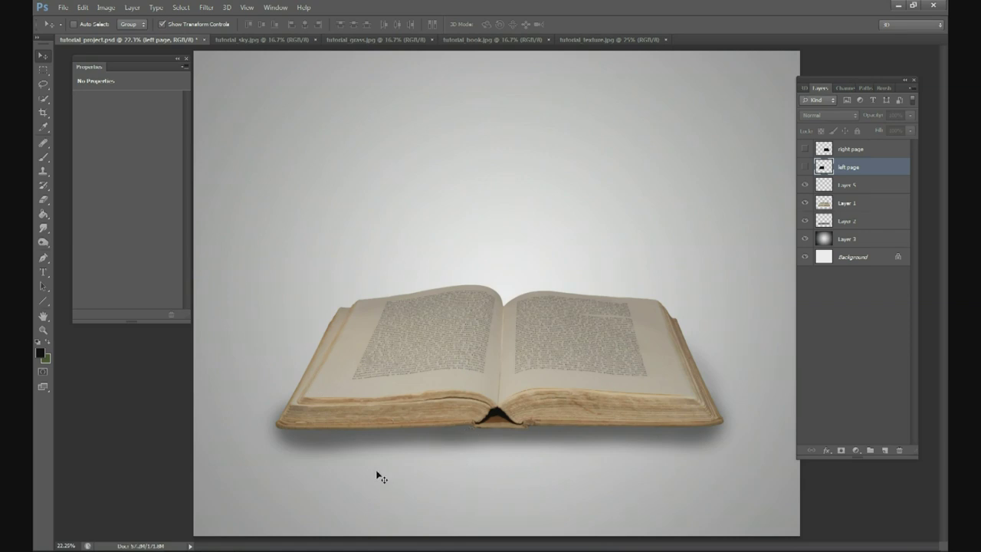
click(382, 39)
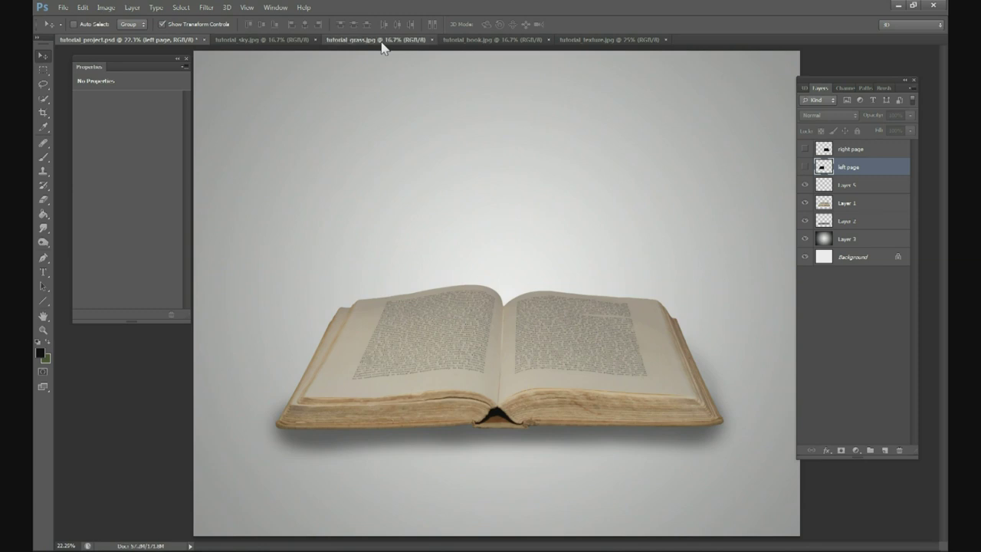
click(159, 39)
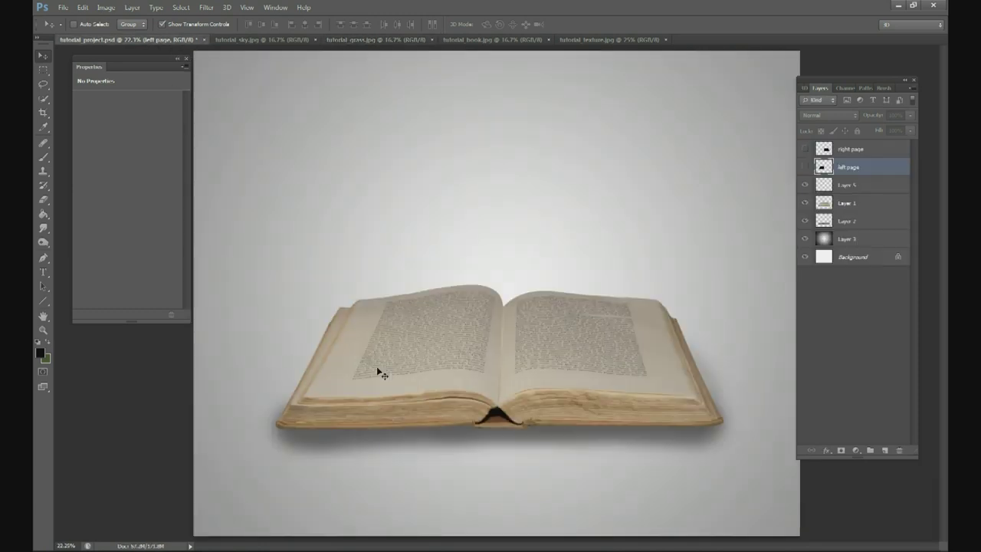
click(383, 40)
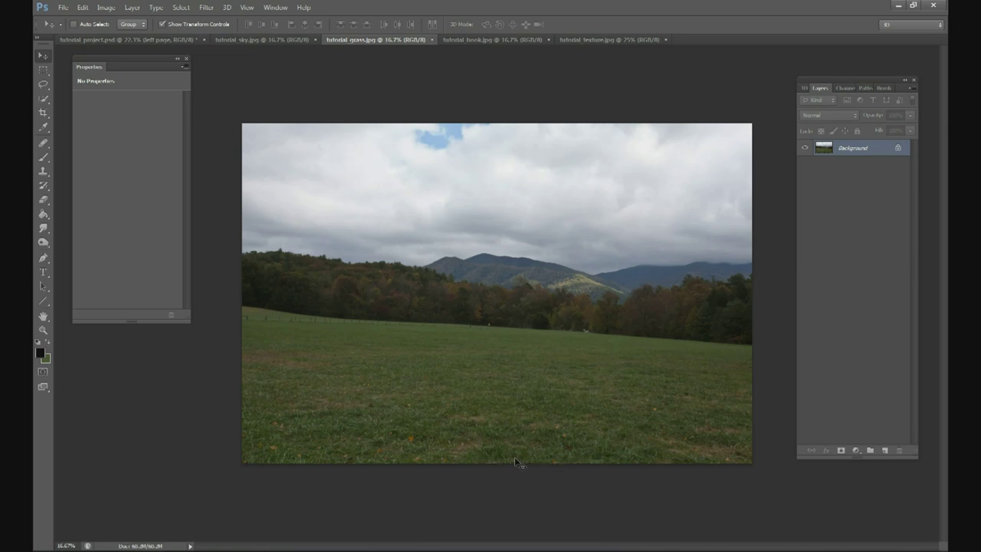
click(153, 38)
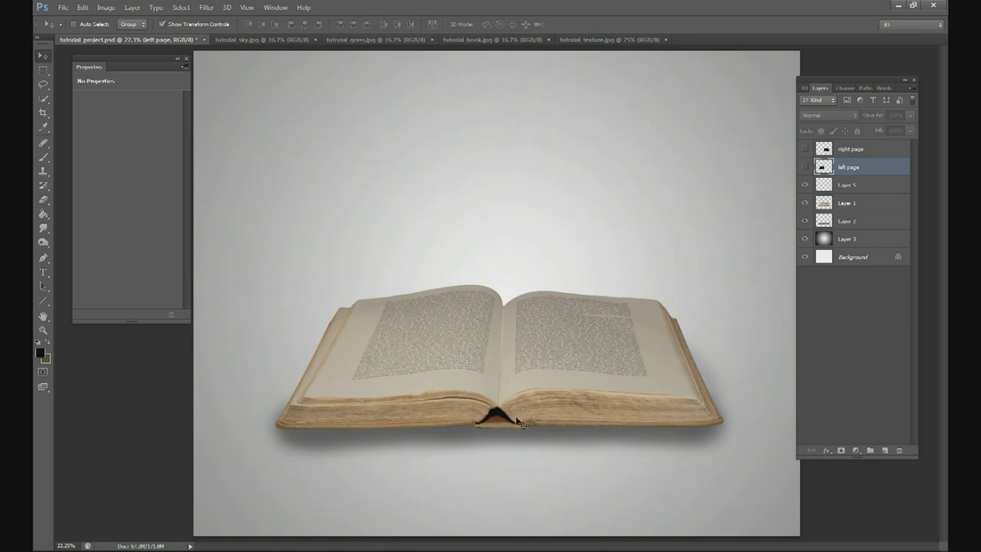
click(375, 40)
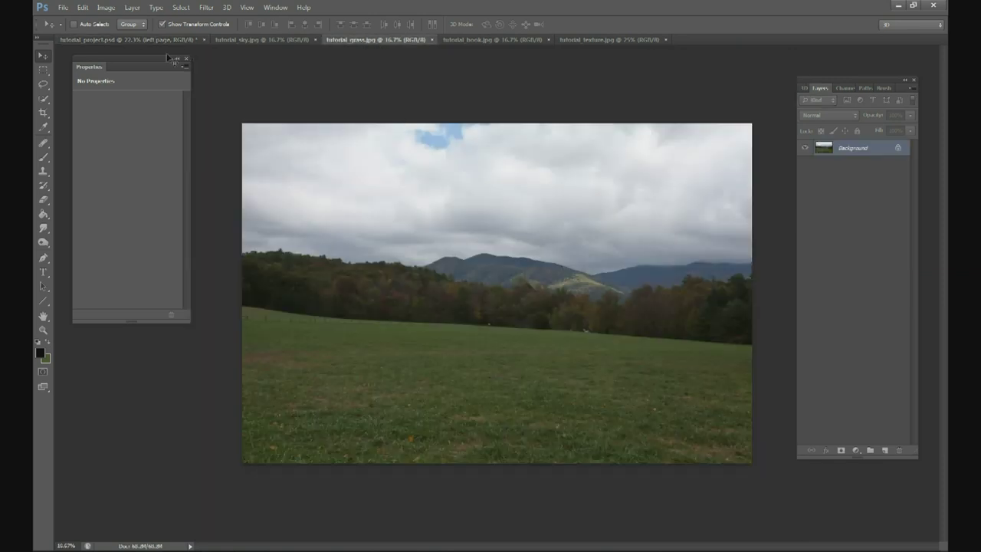
click(128, 41)
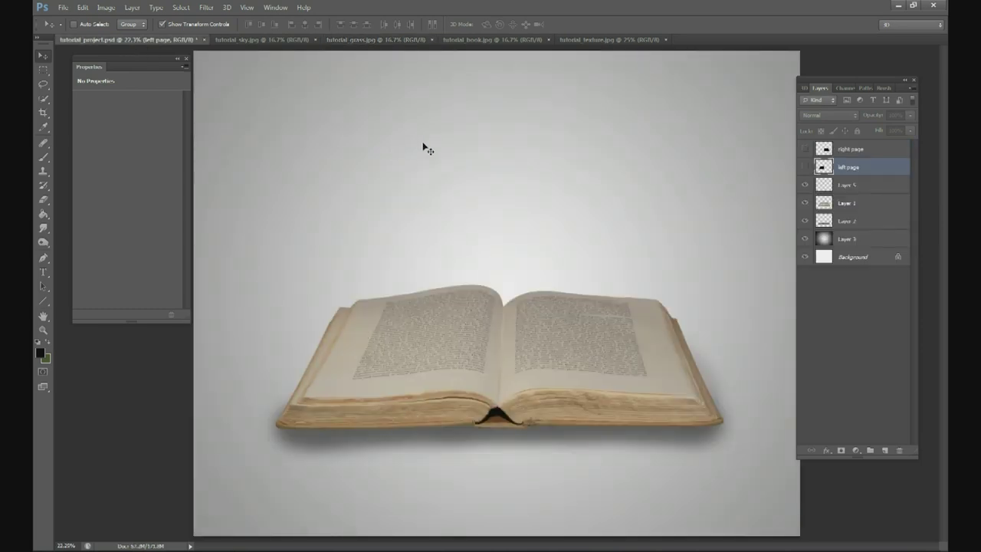
Add a Brightness/Contrast adjustment layer to tutorial_grass.jpg and raise its brightness to lighten the meadow
click(397, 41)
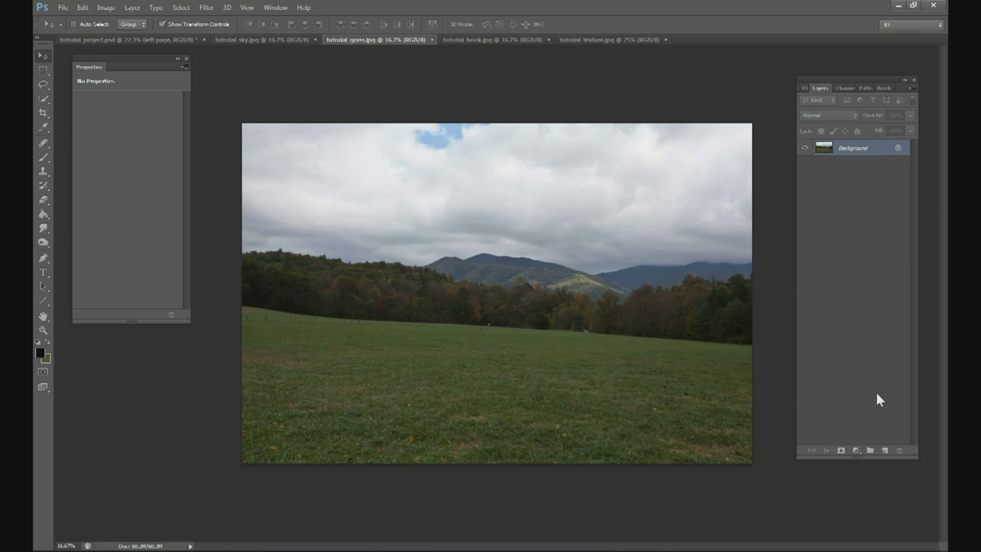
click(859, 451)
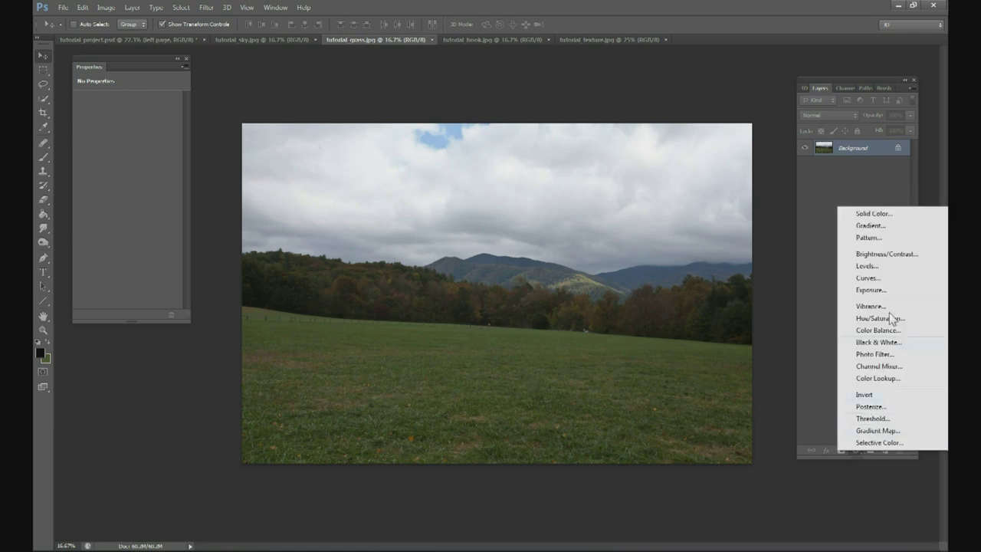
click(866, 256)
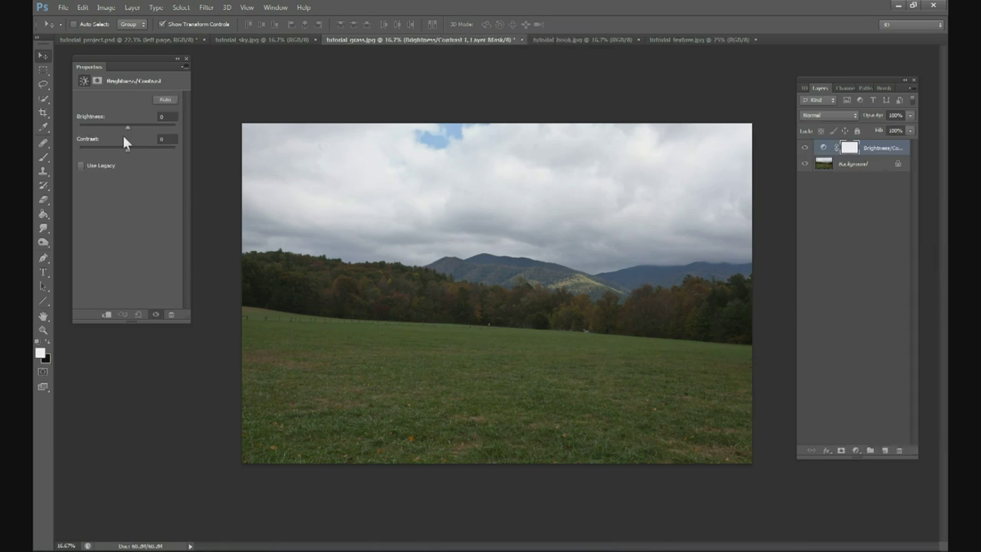
drag(127, 129, 137, 129)
drag(148, 128, 152, 128)
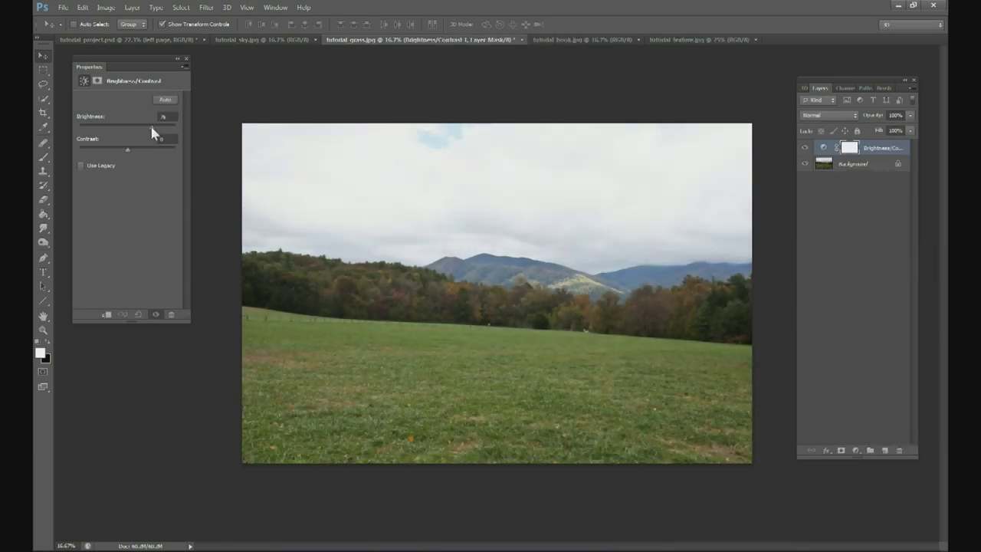
Add a Vibrance adjustment layer directly above the grass photo's Background, with vibrance +22 and saturation +15
click(858, 165)
click(855, 450)
click(867, 292)
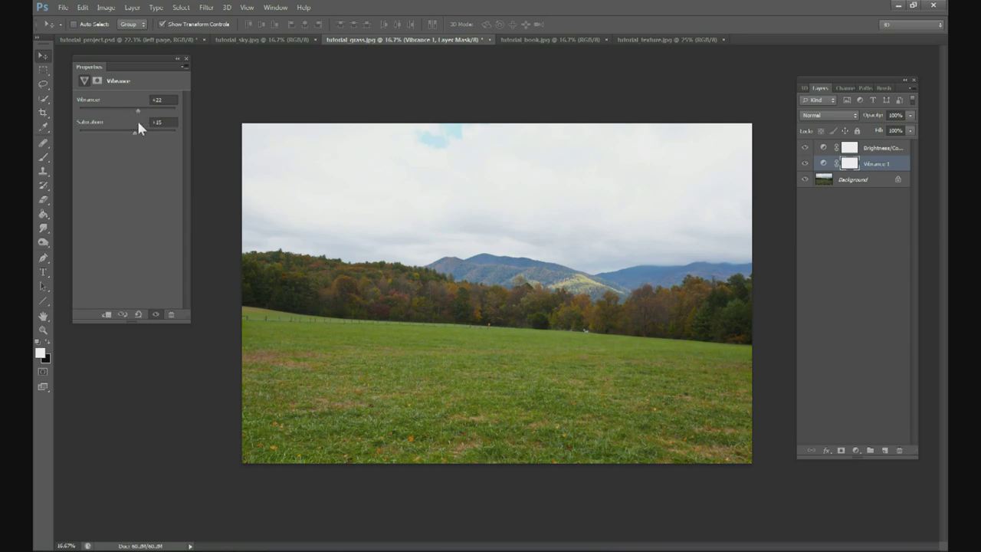
Sharpen the grass photo's Background with Unsharp Mask at amount 99%, radius 1.9 pixels and threshold 0, and flatten the image
click(846, 182)
click(224, 8)
mouse_move(206, 8)
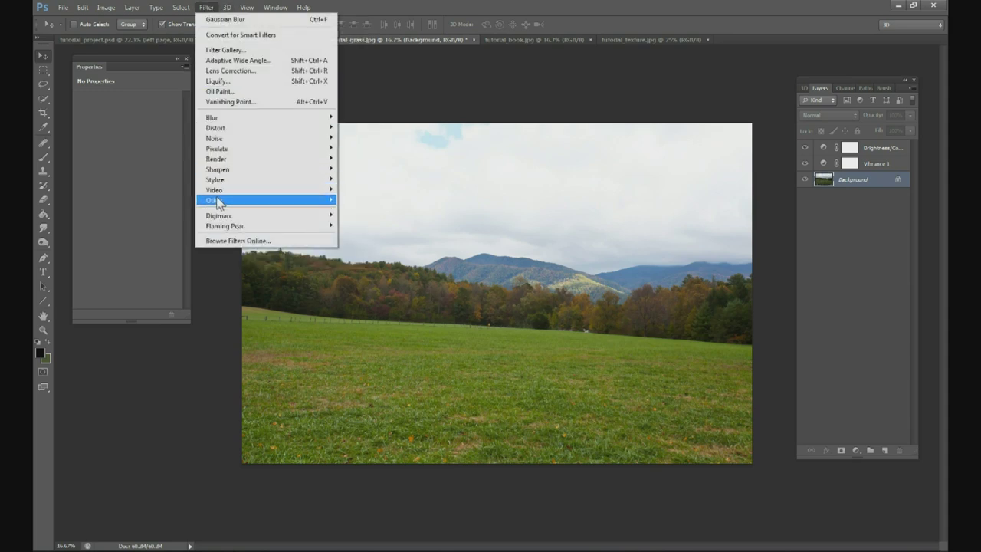
mouse_move(224, 170)
click(165, 211)
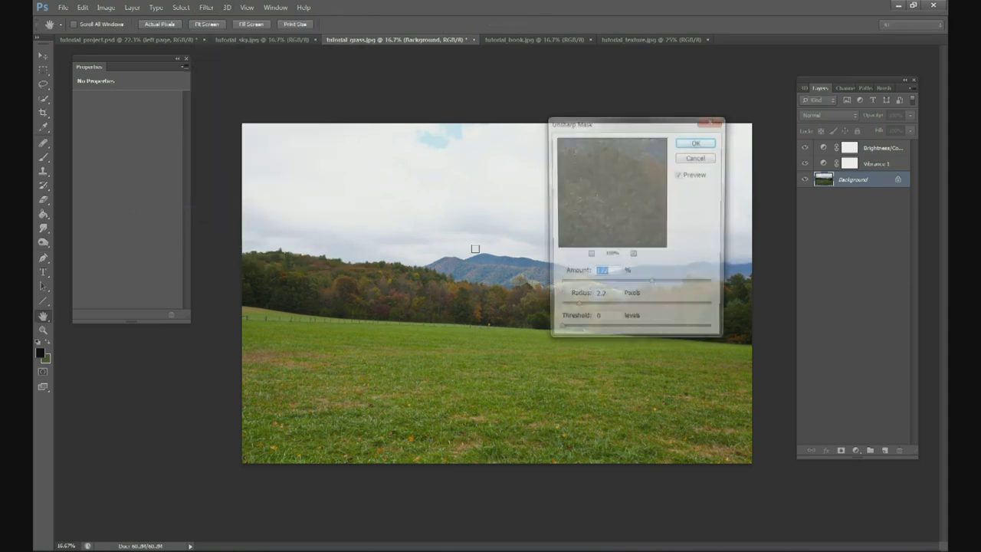
click(576, 310)
mouse_move(651, 285)
mouse_down()
mouse_move(628, 285)
mouse_move(640, 284)
mouse_up()
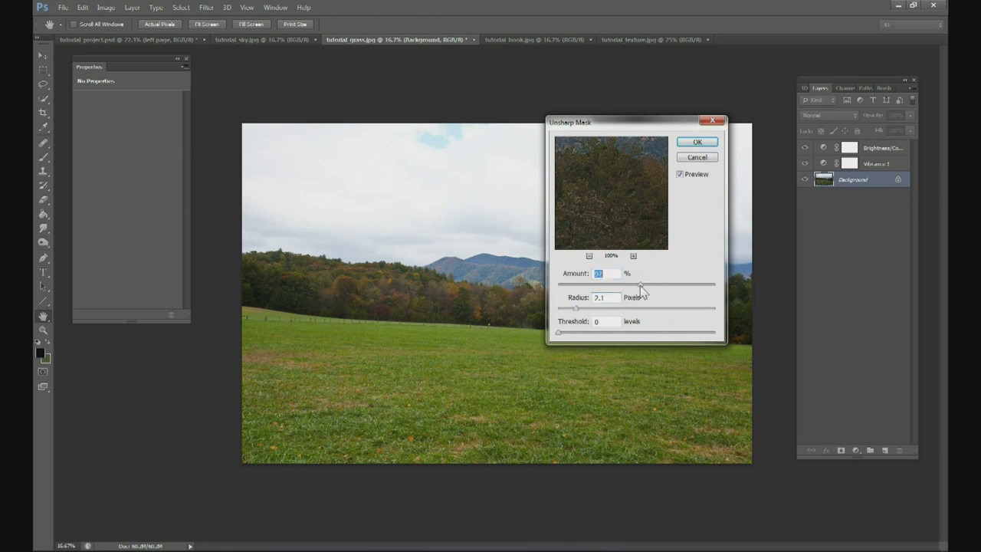
click(574, 308)
click(697, 141)
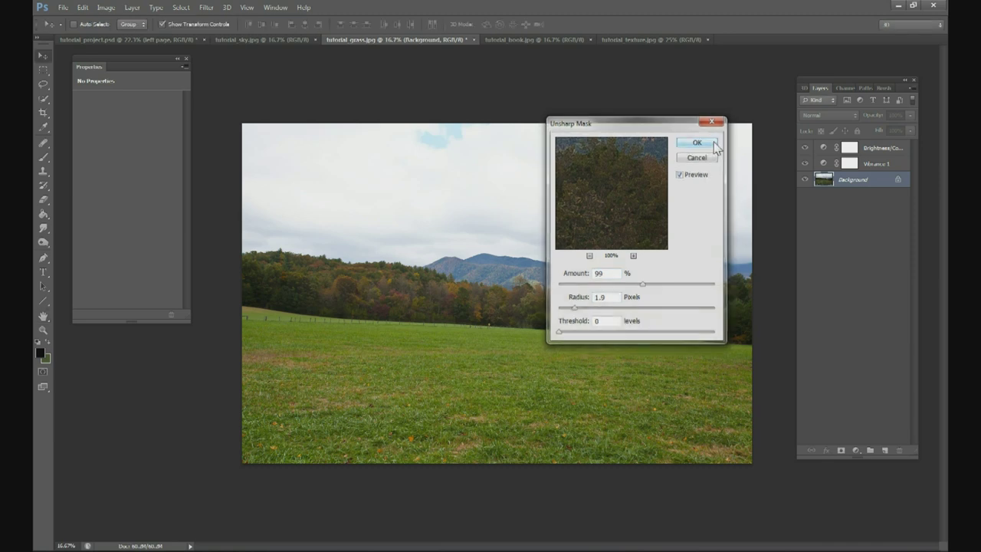
right_click(849, 182)
key(Escape)
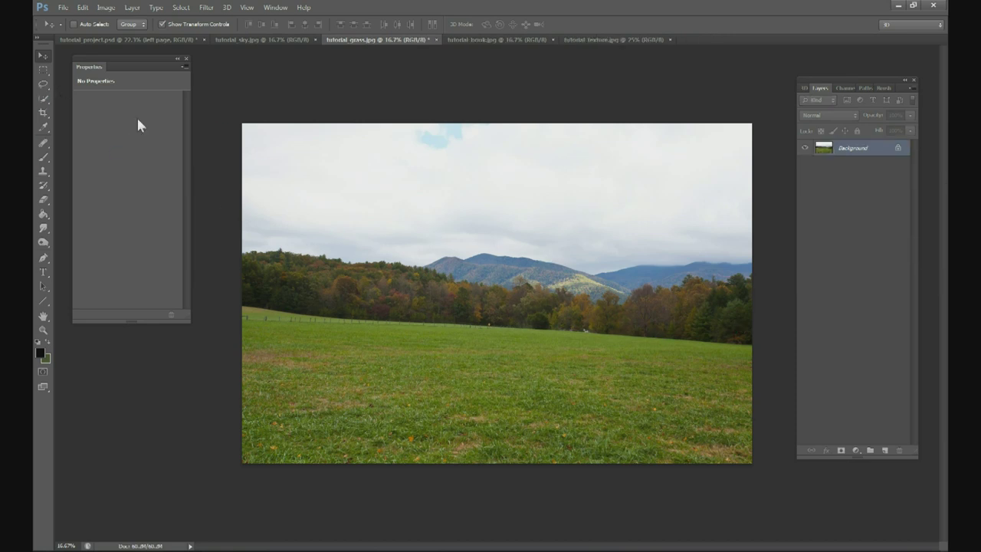
Copy a full-width rectangle of the lower meadow from tutorial_grass.jpg into tutorial_project.psd, directly above the left page layer
click(43, 71)
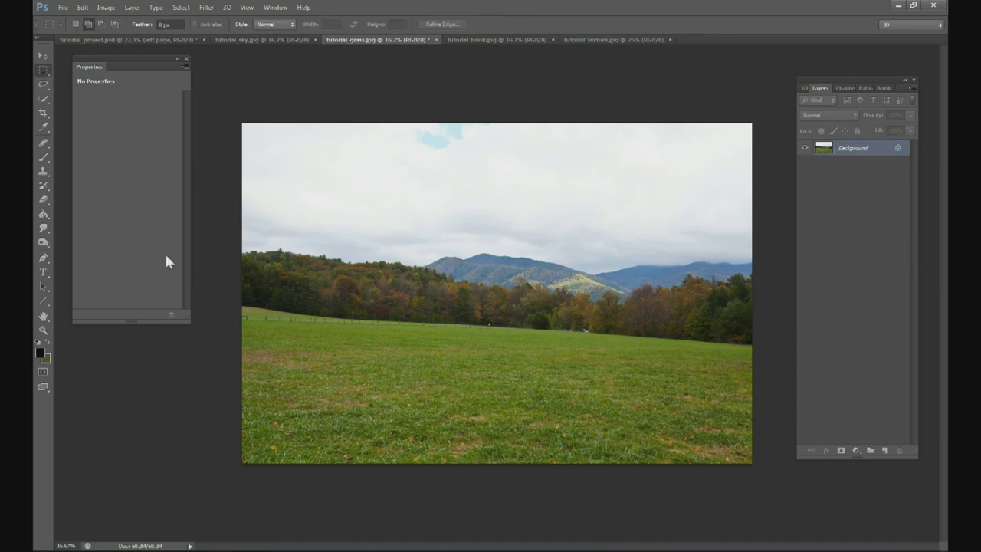
drag(245, 326, 783, 490)
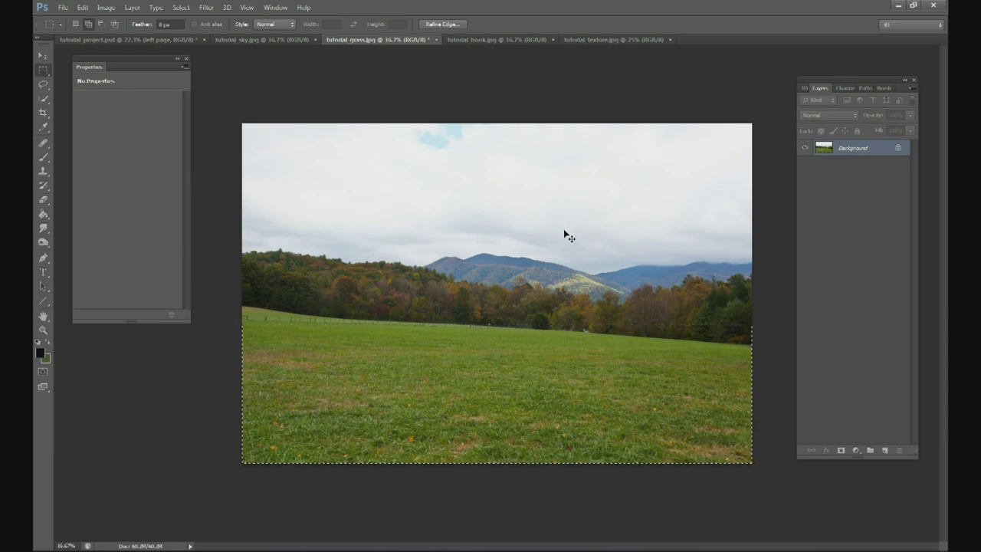
click(173, 42)
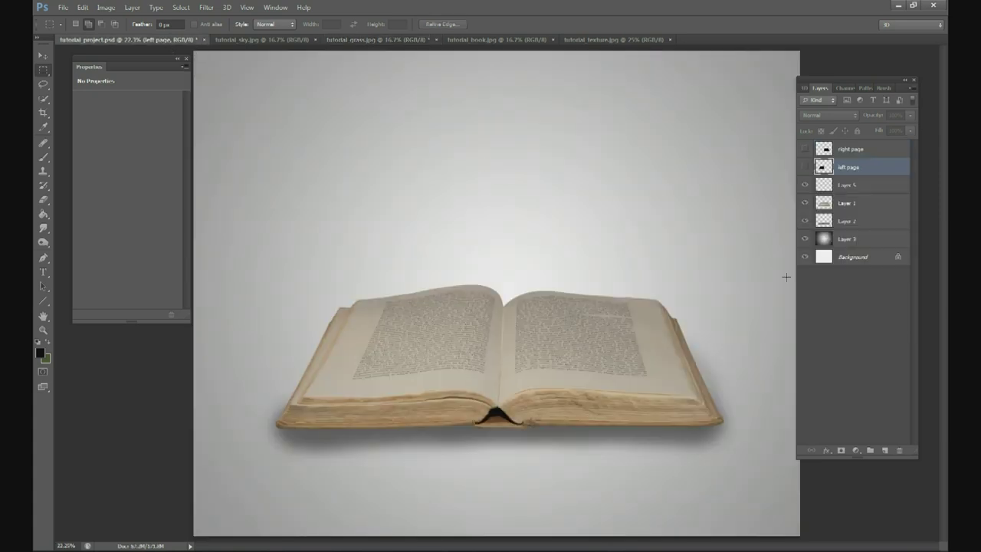
key(ctrl+v)
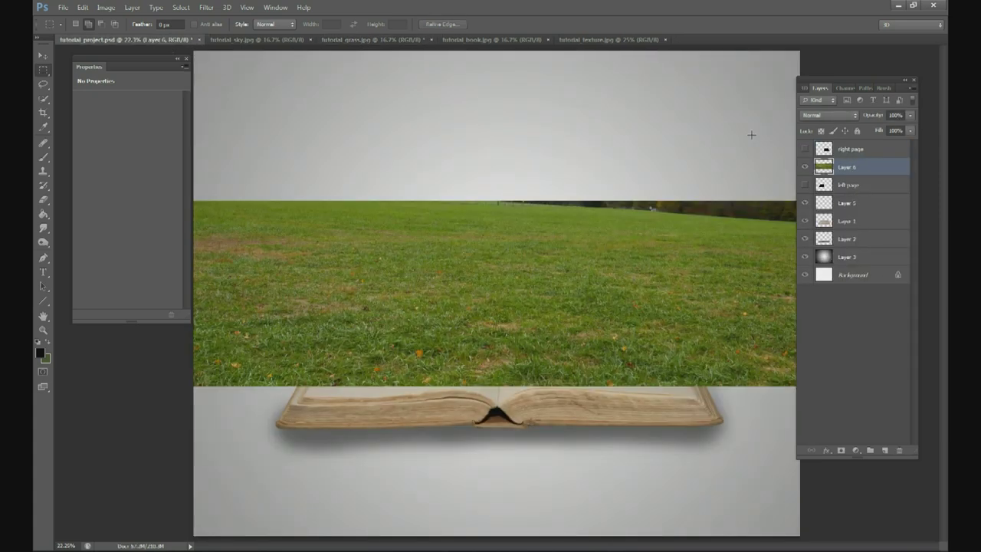
Move the pasted grass strip up so it sits clear above the open book
key(v)
drag(541, 275, 452, 264)
key(ctrl+minus)
drag(622, 254, 676, 184)
drag(622, 201, 610, 201)
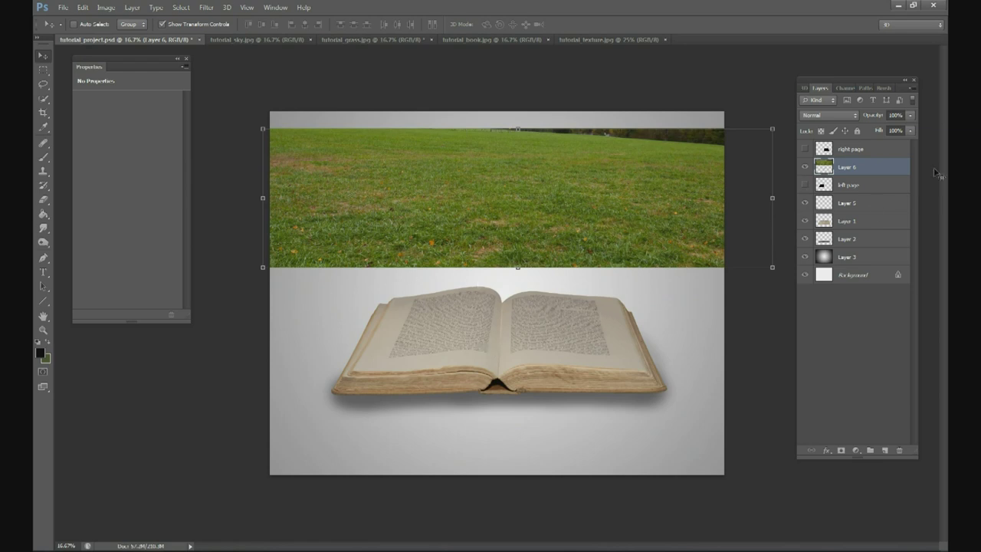
Make the left page layer's black fill visible and rename the pasted grass layer "left grass"
click(805, 185)
click(804, 185)
click(805, 185)
click(804, 186)
click(804, 185)
click(804, 185)
double_click(847, 167)
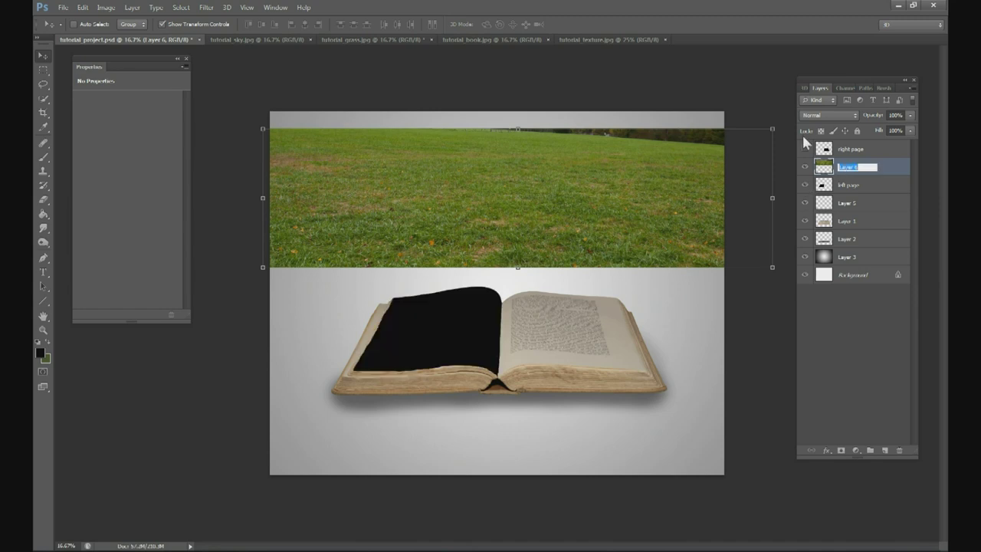
text(left grass)
Clip the left grass layer to the left page layer and position the grass over the book's left page
click(853, 188)
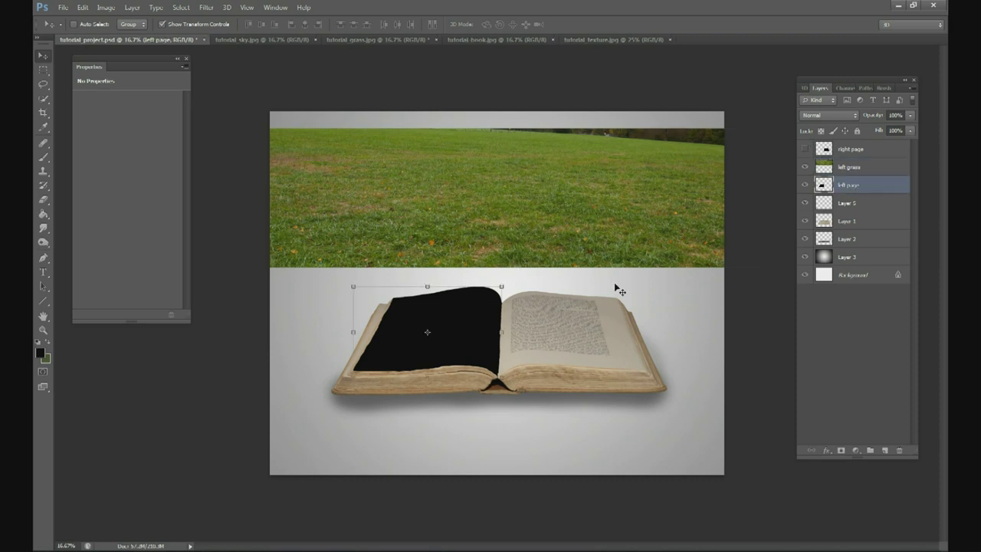
click(855, 172)
drag(586, 218, 595, 242)
drag(717, 229, 759, 229)
drag(643, 220, 623, 232)
drag(611, 267, 622, 241)
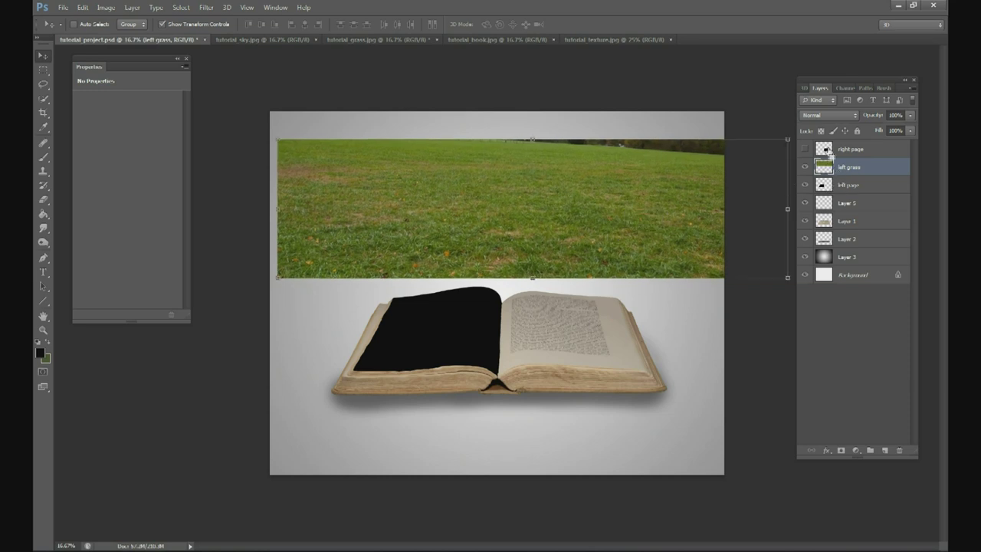
key(ctrl+alt+g)
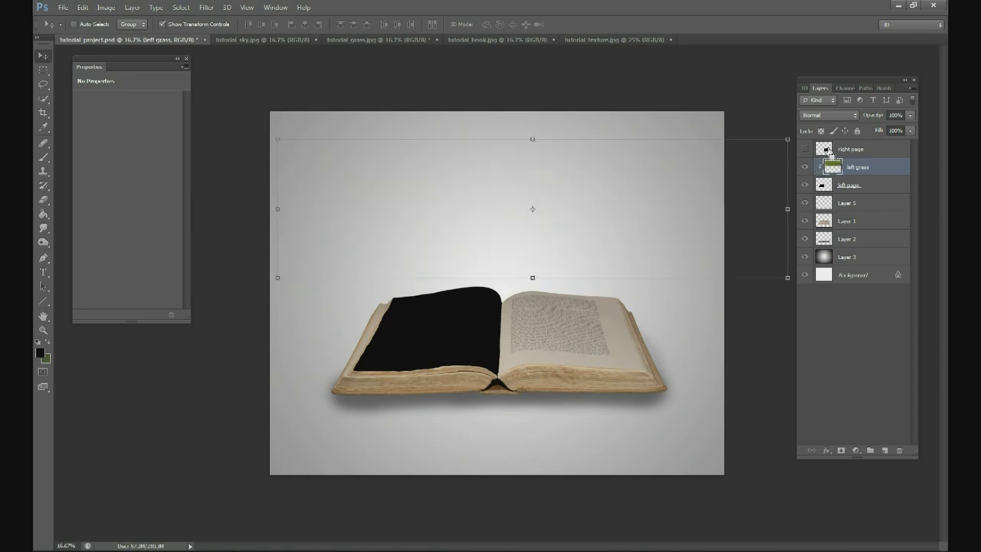
drag(636, 190, 529, 297)
right_click(870, 167)
click(883, 175)
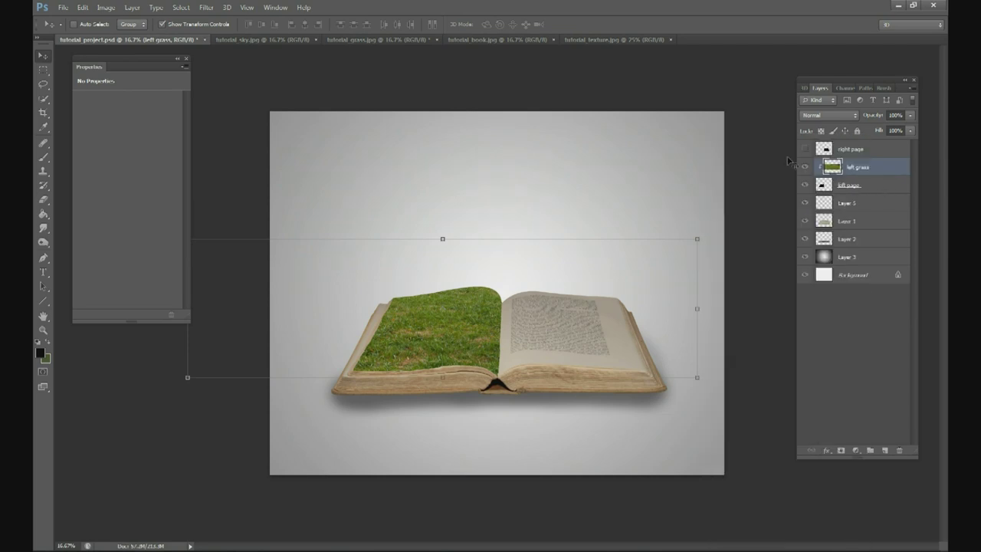
Toggle the left grass clipping mask, leaving it released, and move the grass strip back up over the book
key(ctrl+alt+g)
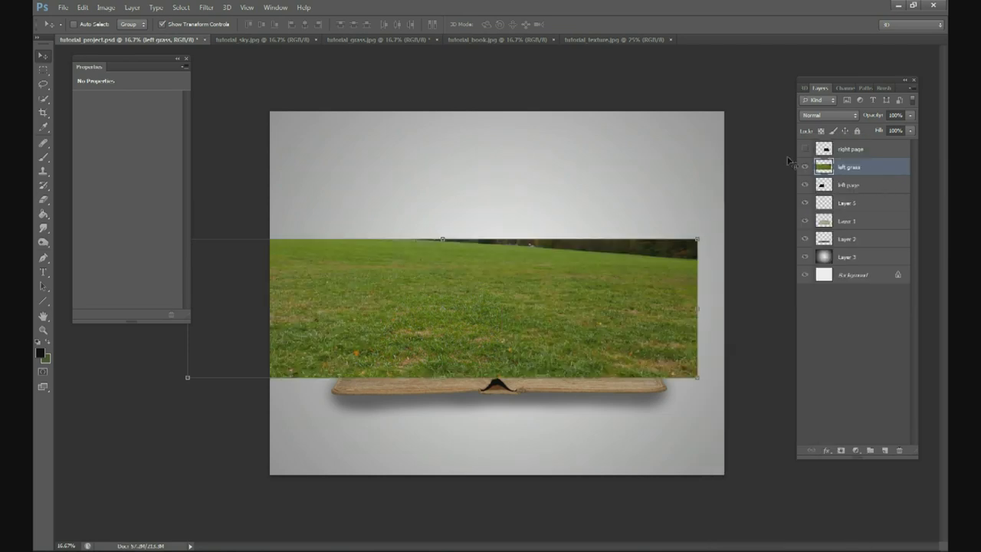
key(ctrl+alt+g)
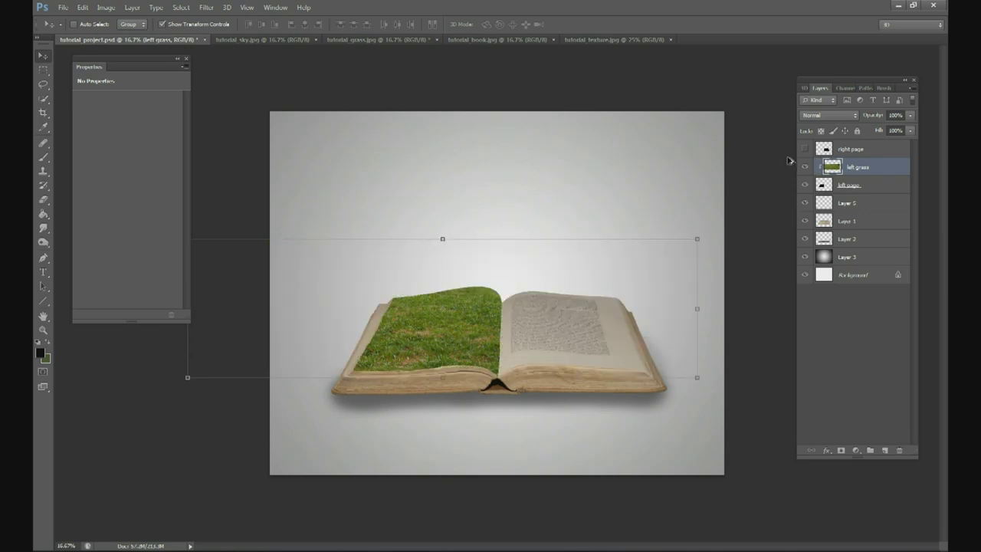
key(ctrl+alt+g)
drag(571, 286, 669, 228)
Copy a rectangle covering the left part of the grass strip to a new layer and delete the left grass layer
click(42, 71)
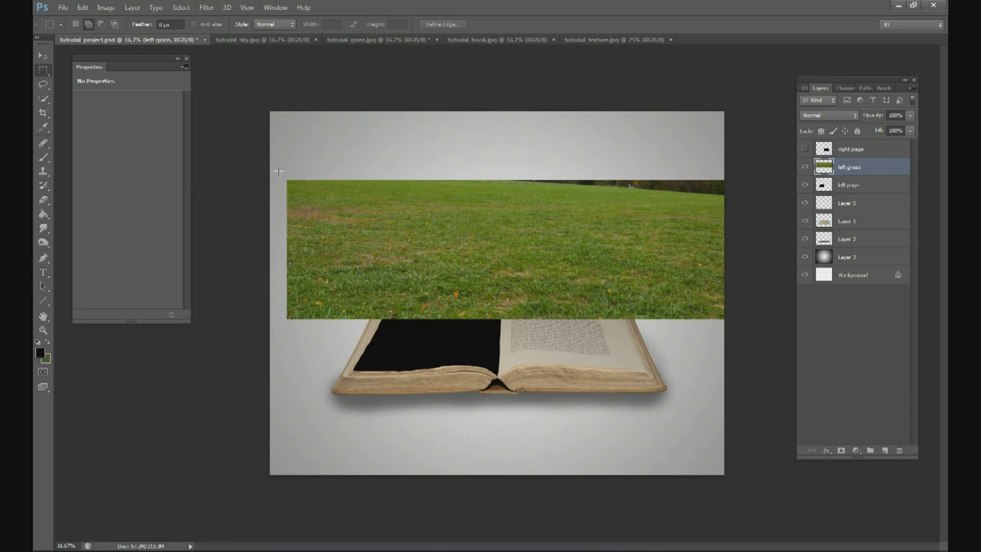
drag(280, 168, 517, 295)
click(516, 296)
drag(281, 171, 536, 325)
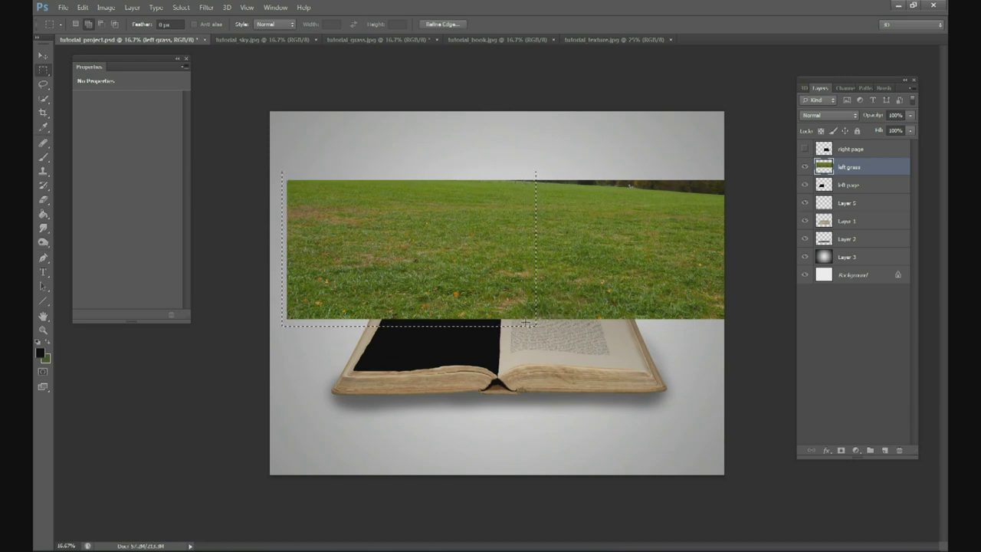
key(ctrl+j)
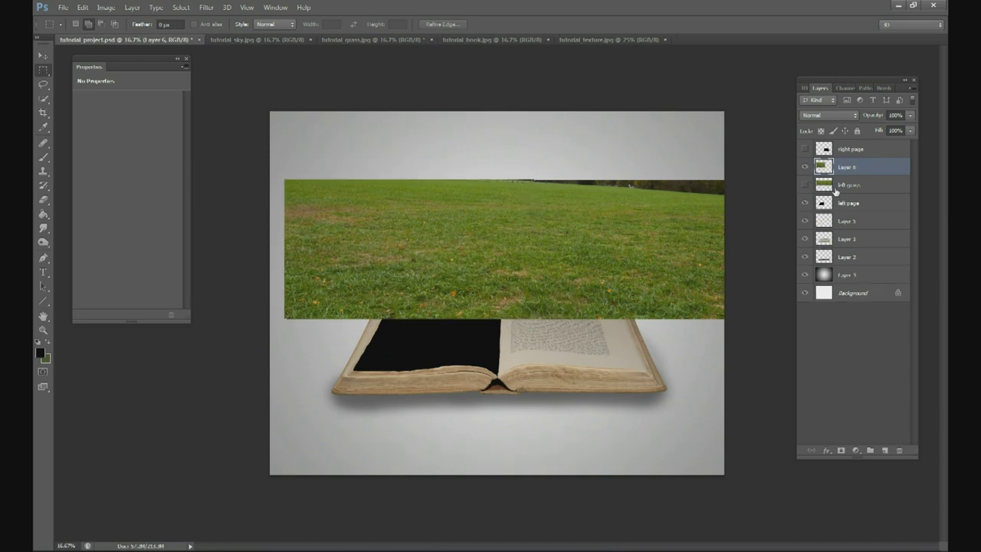
drag(835, 191, 899, 450)
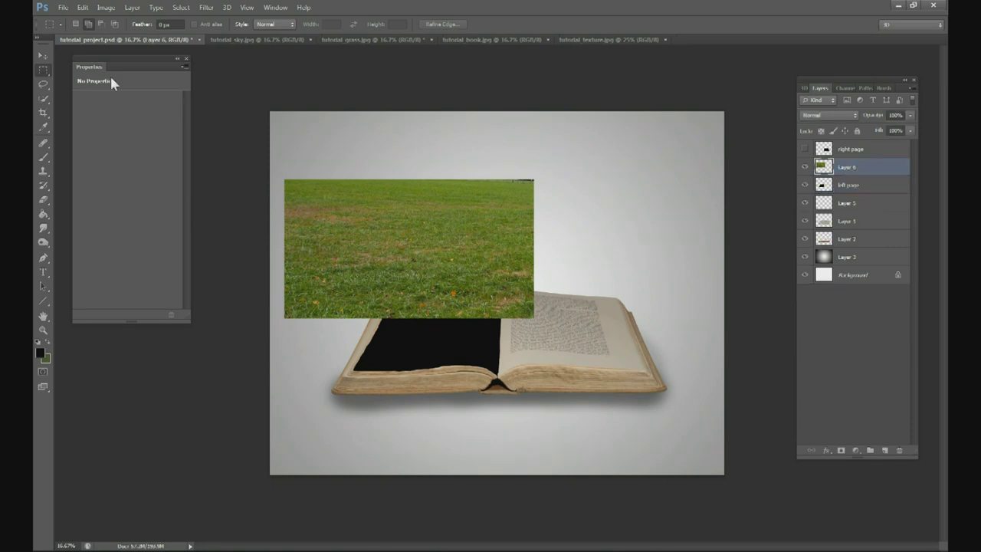
Move the cropped grass piece over the book's left page and clip it to the left page layer
click(42, 56)
drag(467, 238, 501, 287)
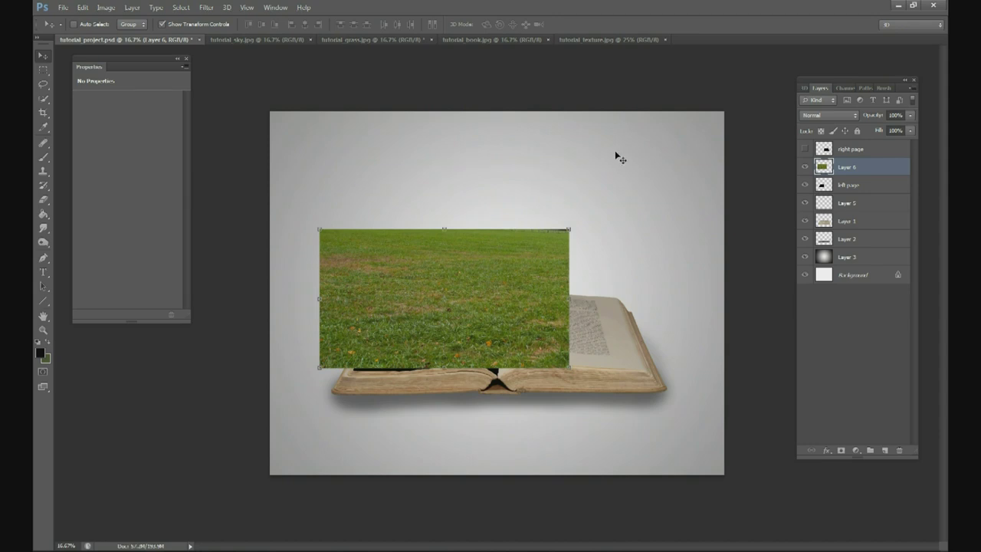
key(ctrl+alt+g)
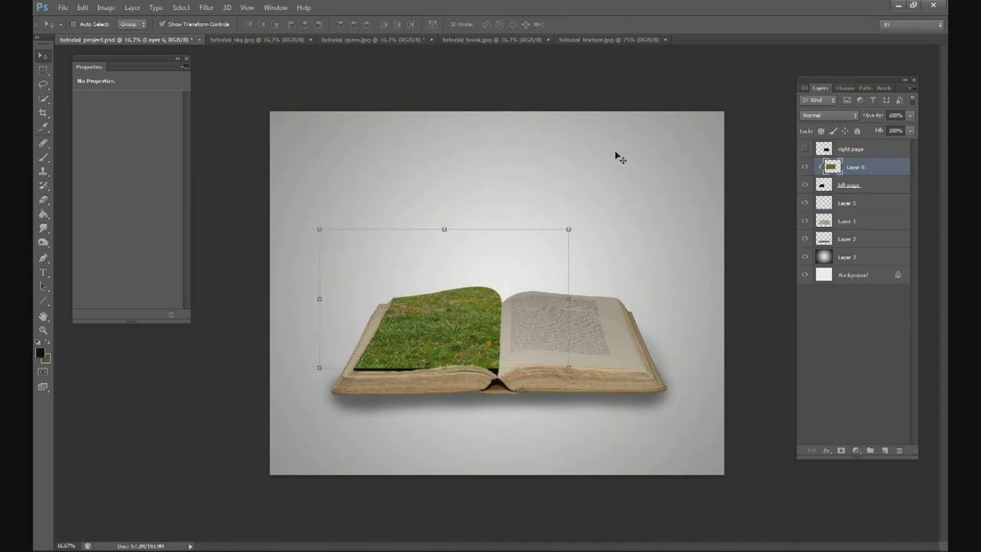
drag(477, 319, 460, 343)
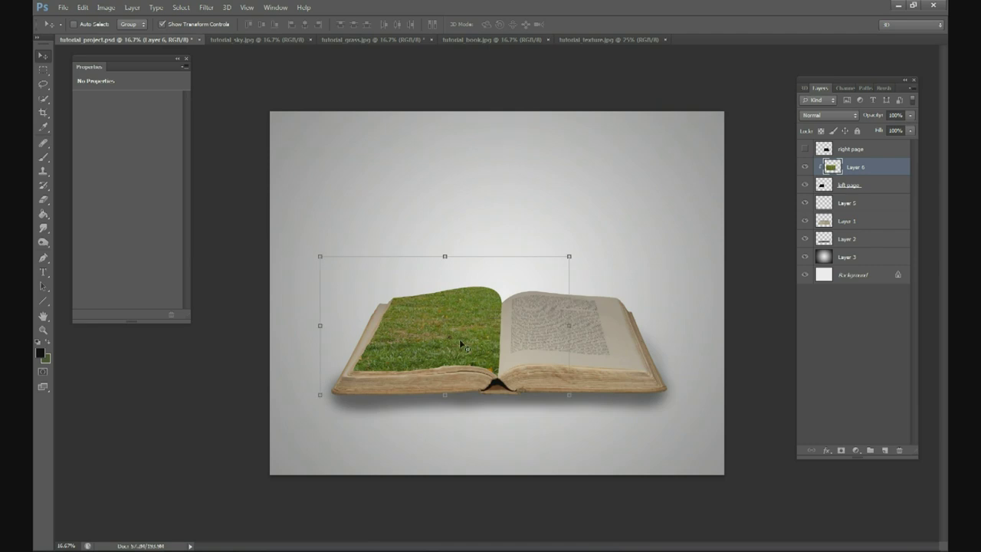
Scale the clipped grass down to about 71% and reposition it so it still covers the whole left page
key(ctrl+plus)
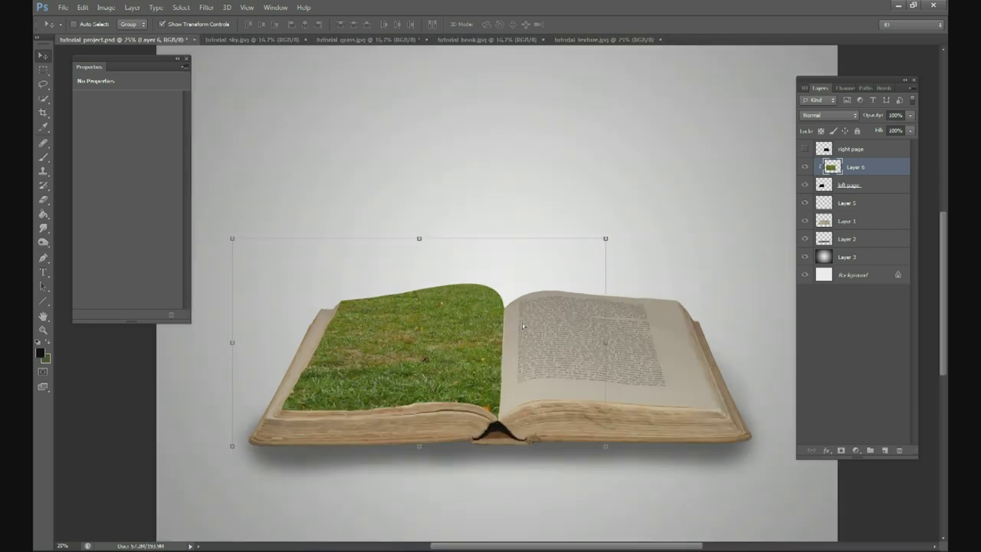
drag(522, 322, 547, 291)
drag(631, 206, 515, 272)
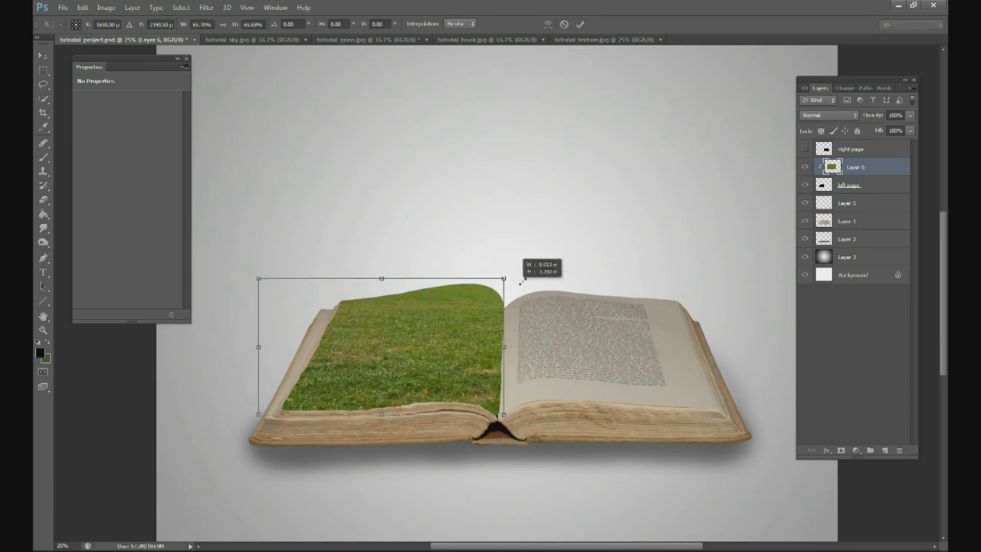
drag(486, 316, 497, 316)
mouse_move(533, 270)
mouse_down()
mouse_move(514, 269)
mouse_move(551, 269)
mouse_move(534, 272)
mouse_up()
drag(490, 320, 490, 322)
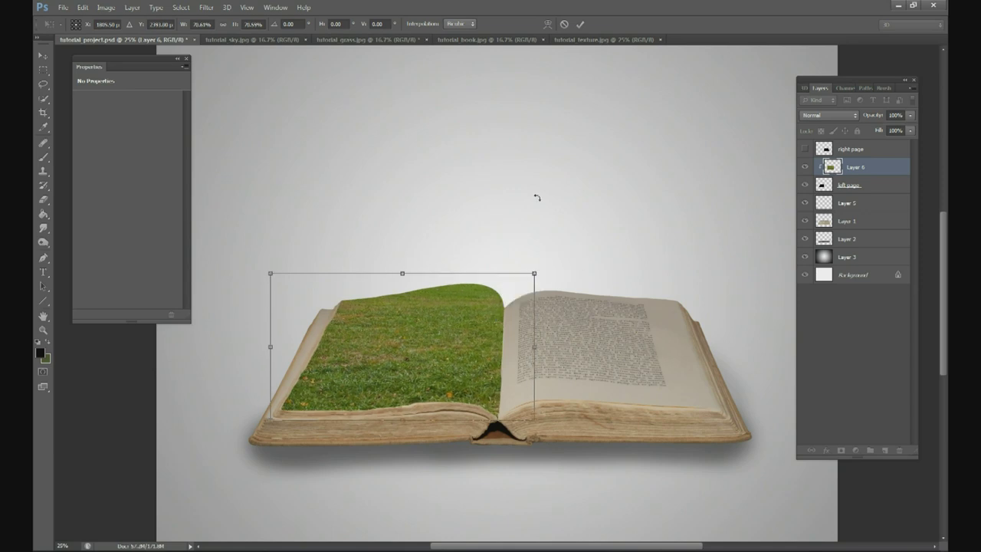
click(577, 26)
drag(423, 330, 434, 330)
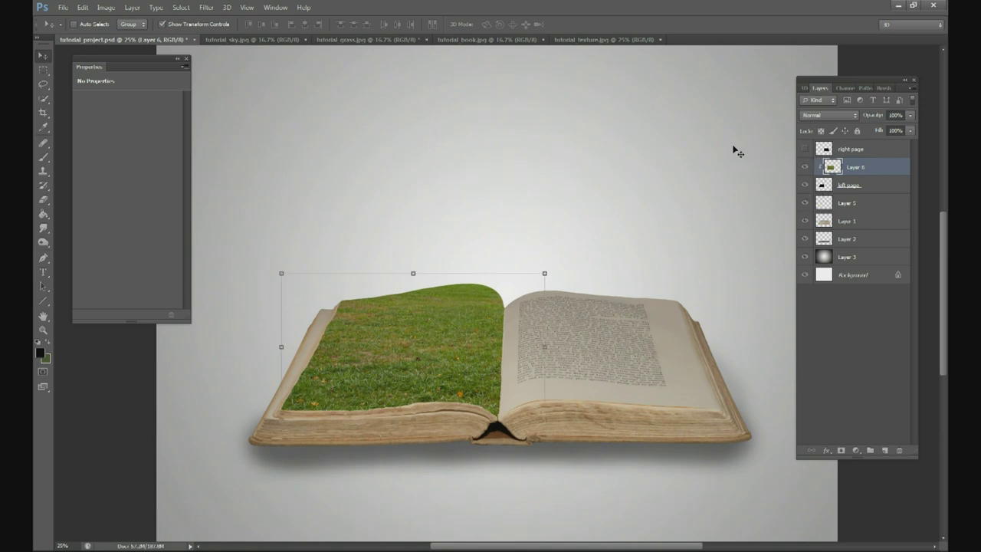
Release the grass clipping mask, hide and show the grass to compare it with the black page shape, and clip it again
key(ctrl+alt+g)
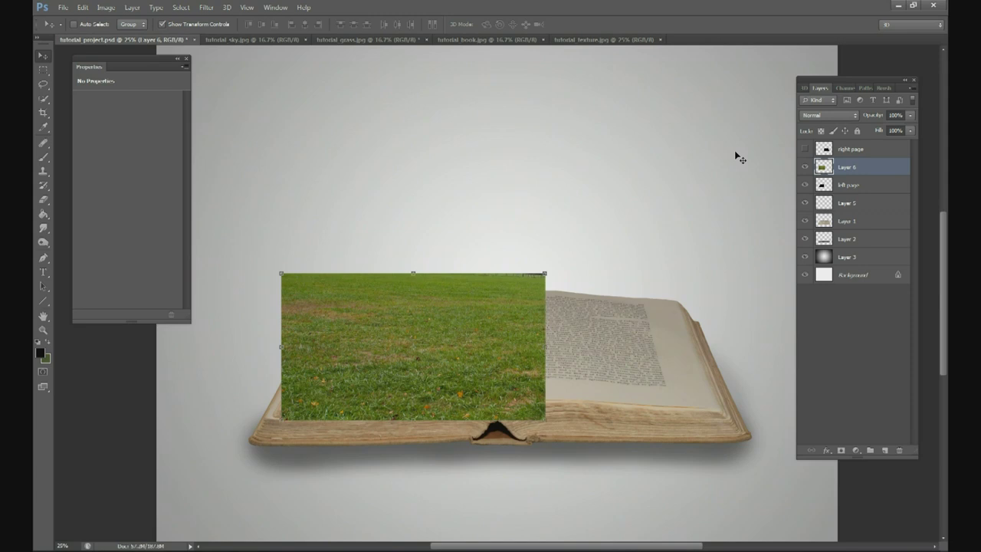
click(804, 166)
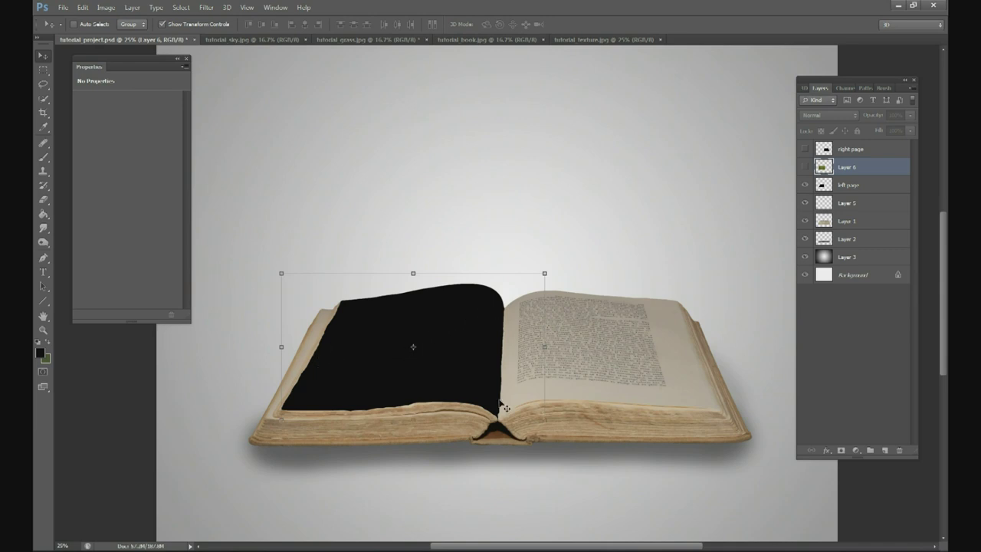
click(804, 166)
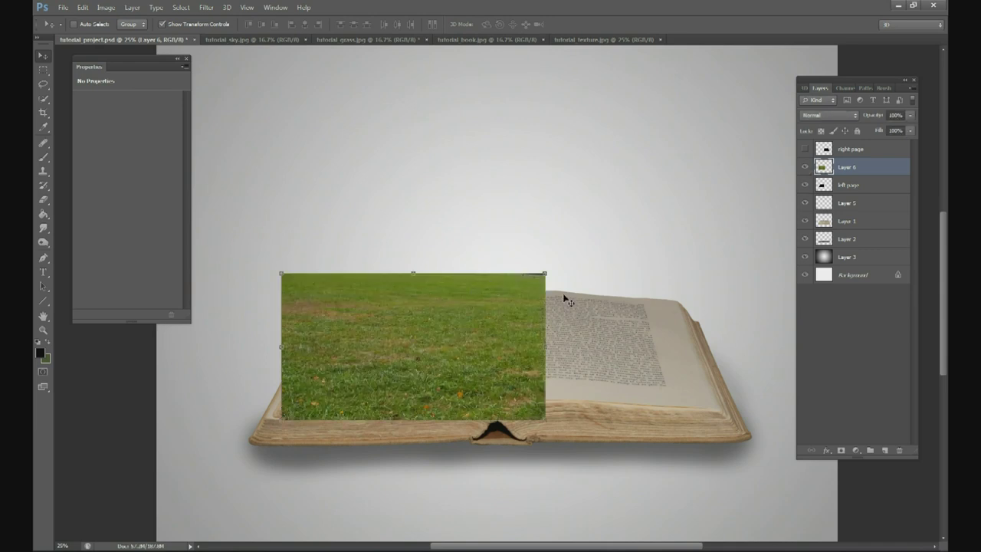
key(ctrl+alt+g)
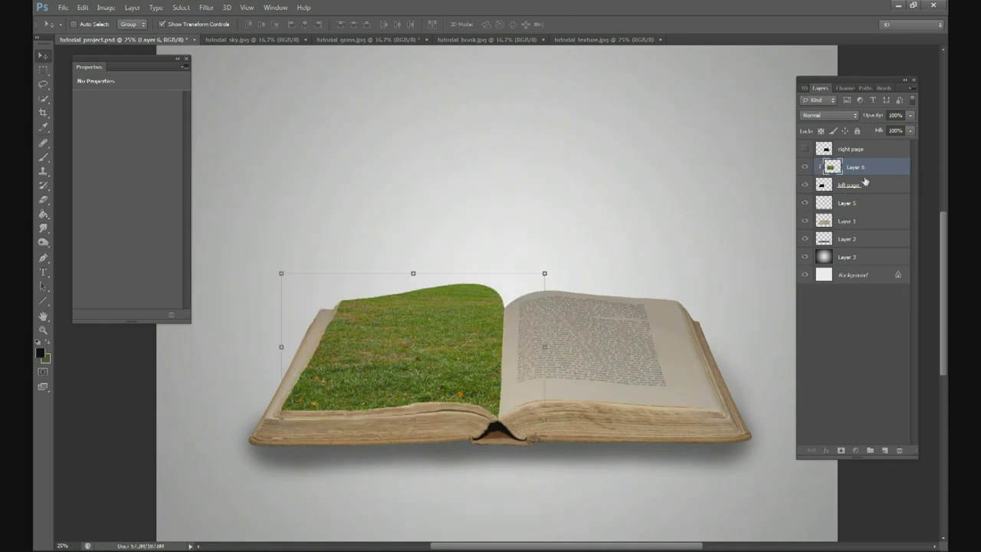
Warp the clipped grass on the left page, bowing it upward in the middle and bending it down toward the spine
click(82, 8)
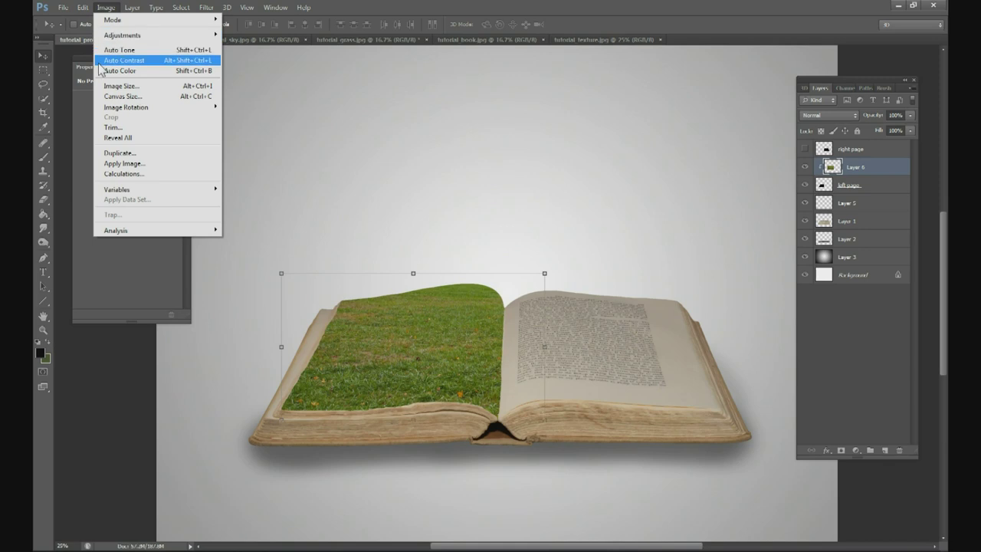
mouse_move(115, 220)
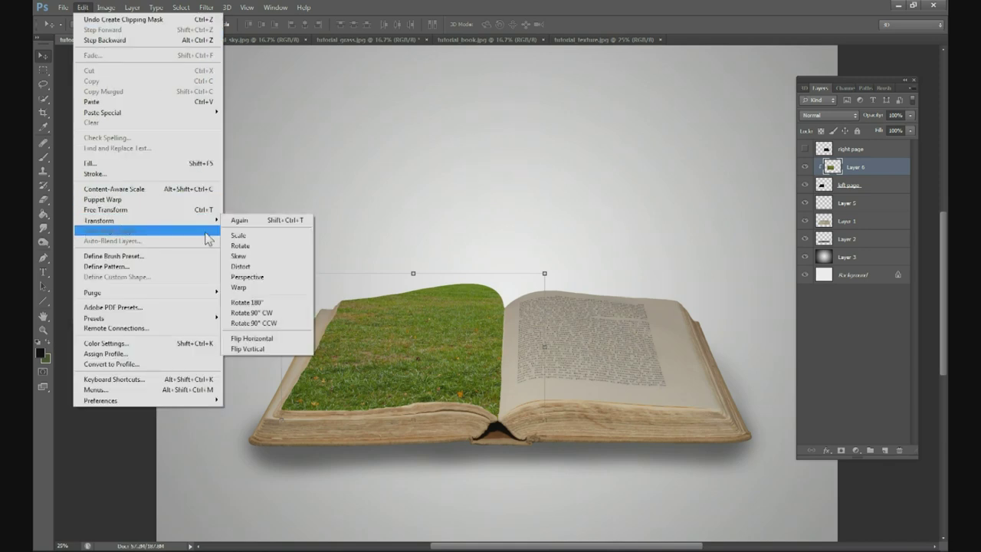
click(249, 286)
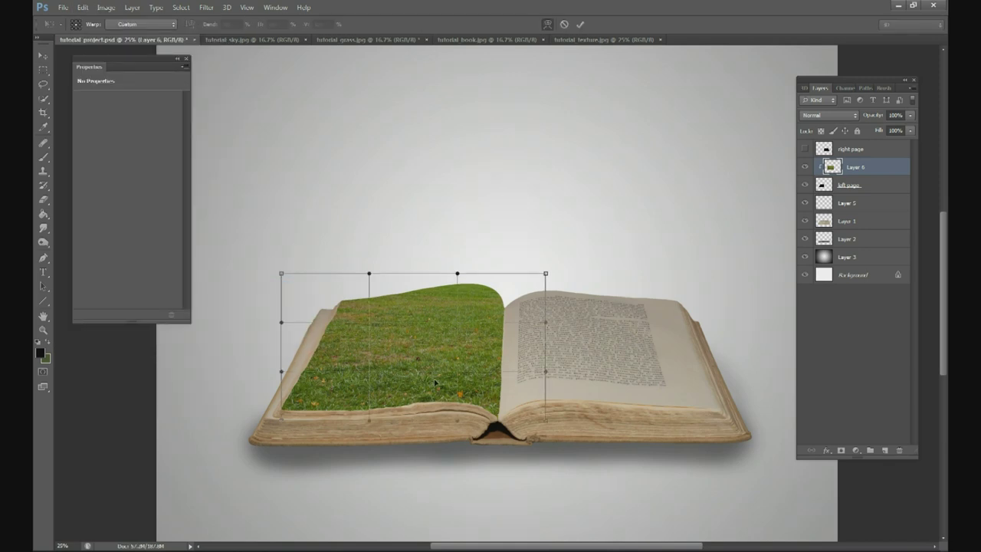
drag(421, 377, 524, 448)
drag(526, 337, 311, 394)
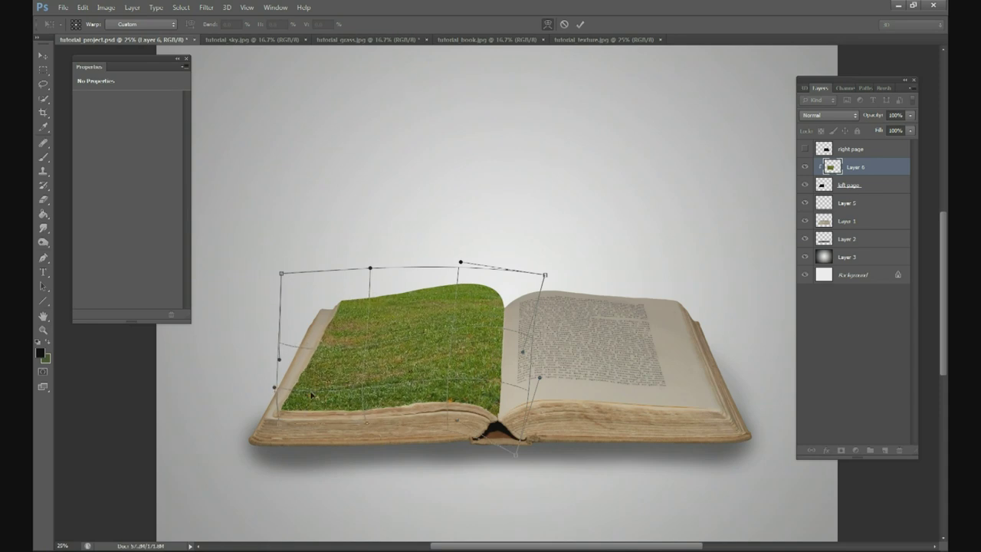
drag(433, 332, 526, 308)
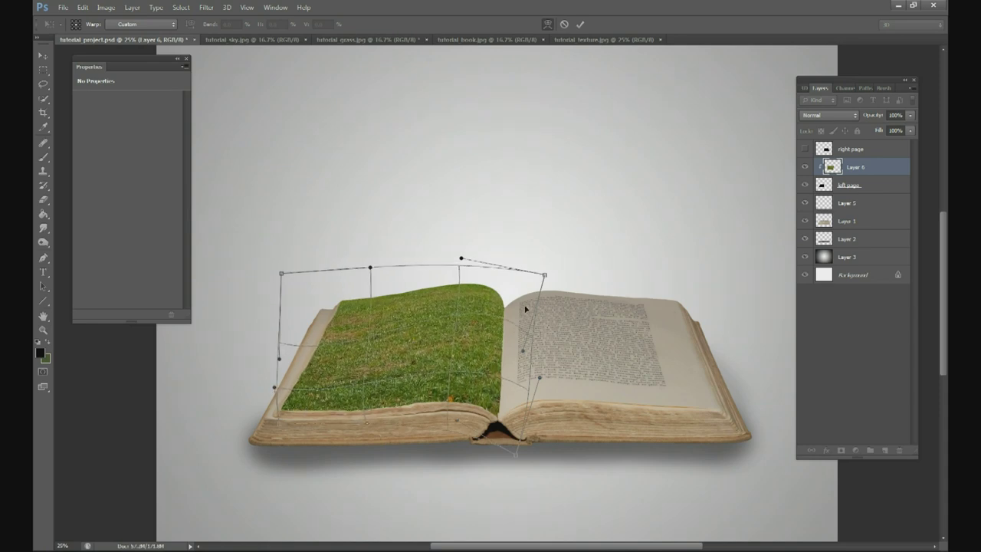
Pull the warp's spine-side edge inward and its lower corner down below the spine, and apply the warp
drag(525, 381, 511, 385)
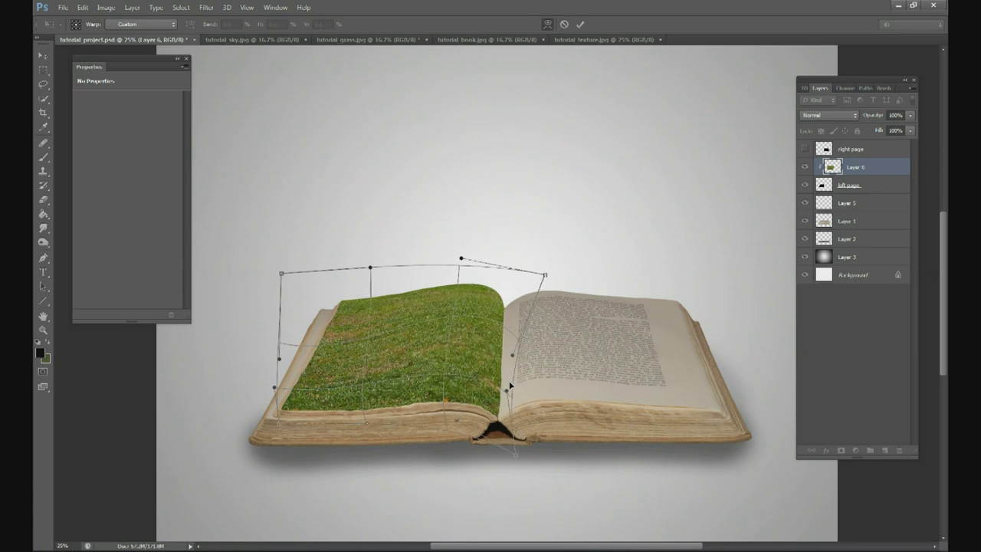
drag(517, 454, 484, 471)
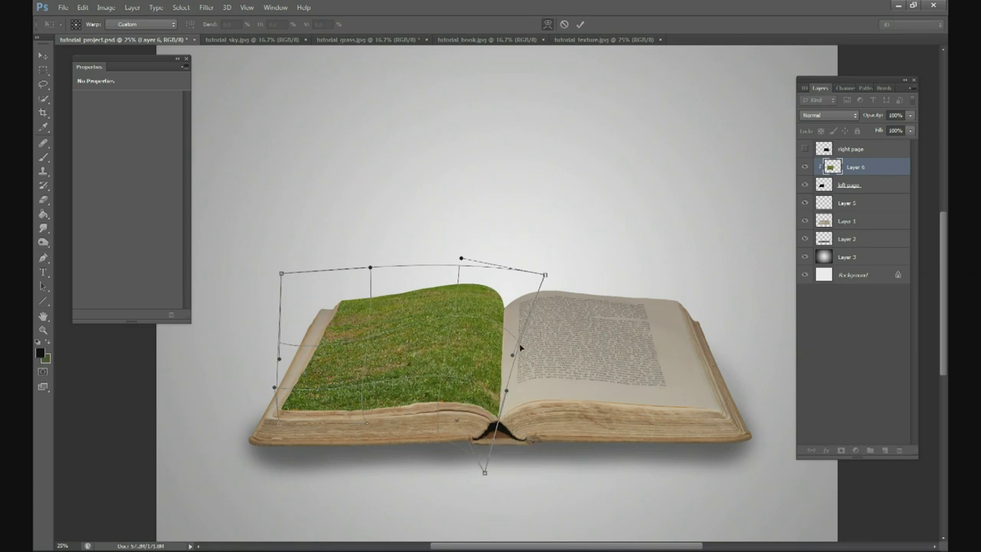
drag(514, 323, 508, 344)
drag(494, 417, 483, 466)
drag(499, 392, 492, 351)
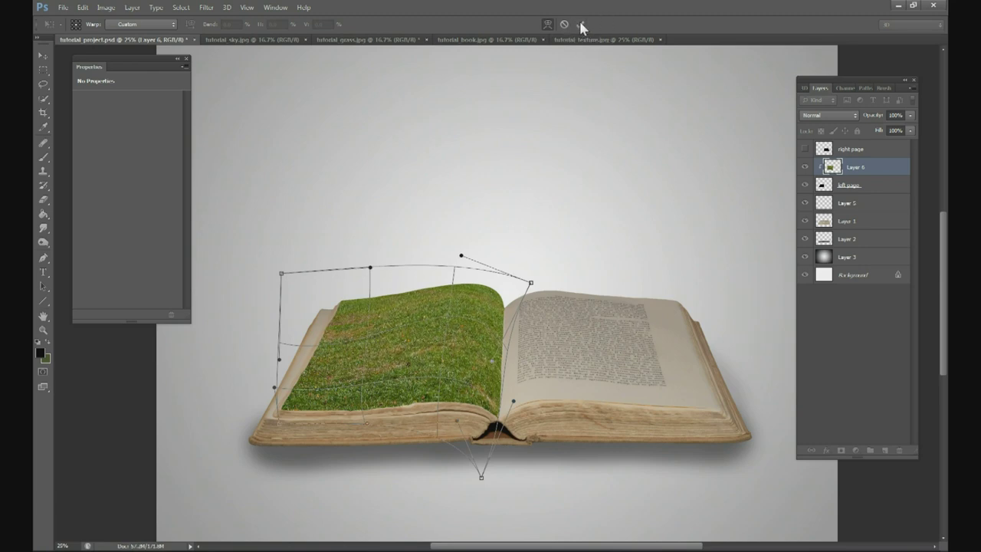
key(Return)
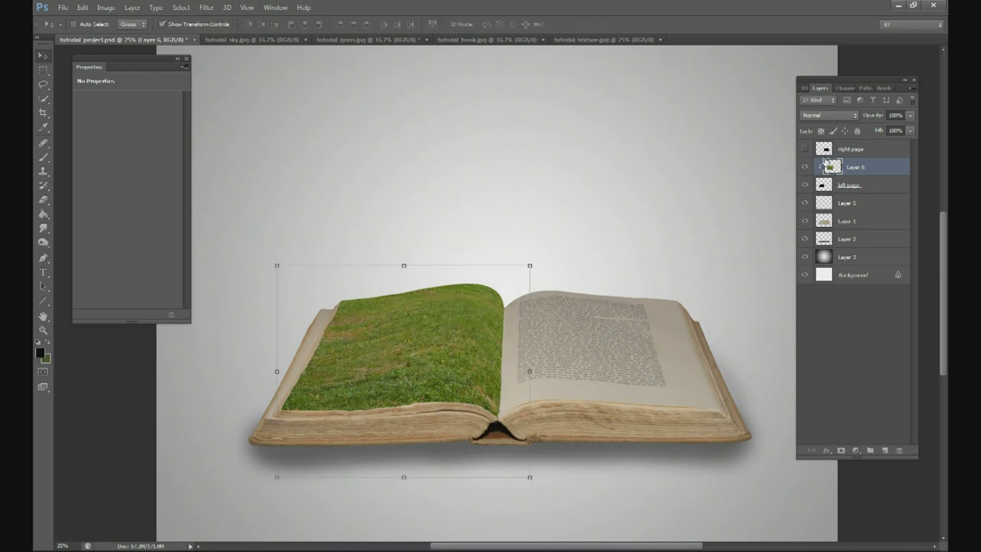
Release the left grass's clipping mask to inspect its warped shape, clip it again, and undo the trial moves
key(ctrl+alt+g)
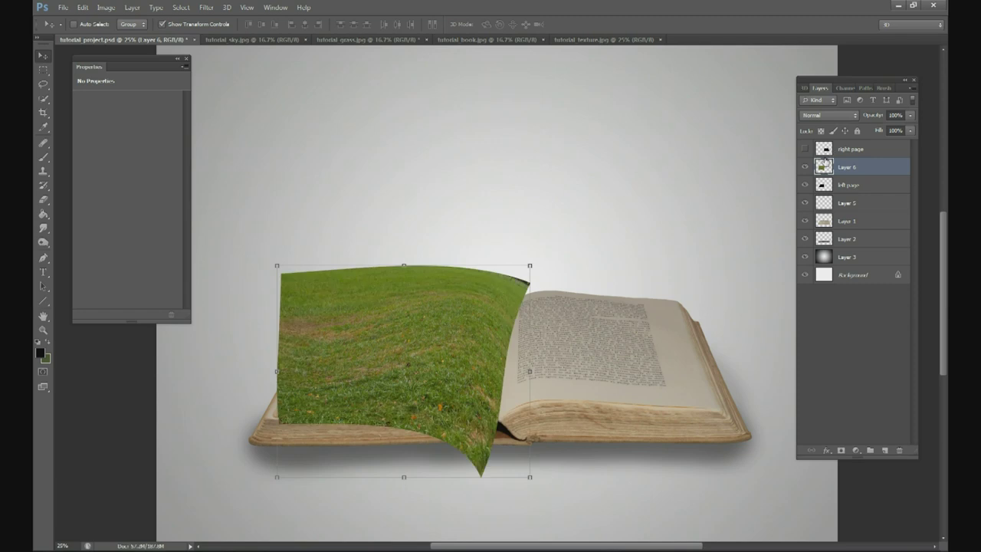
drag(446, 282, 461, 203)
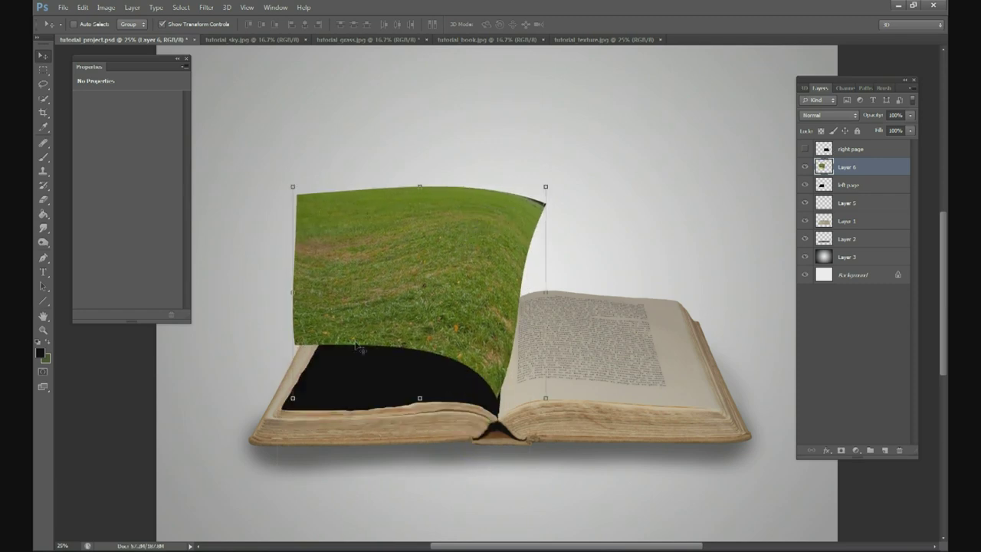
key(ctrl+z)
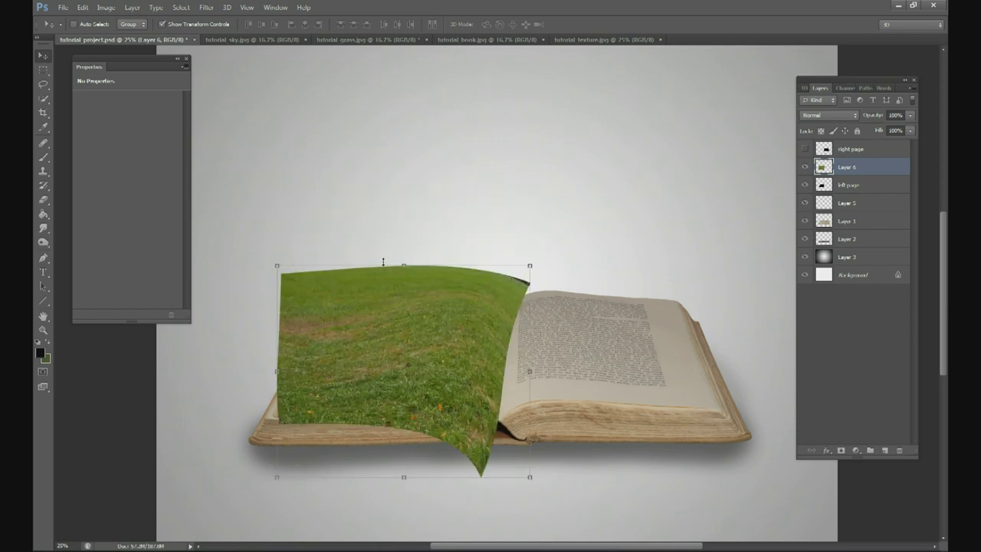
key(ctrl+alt+g)
drag(345, 293, 327, 341)
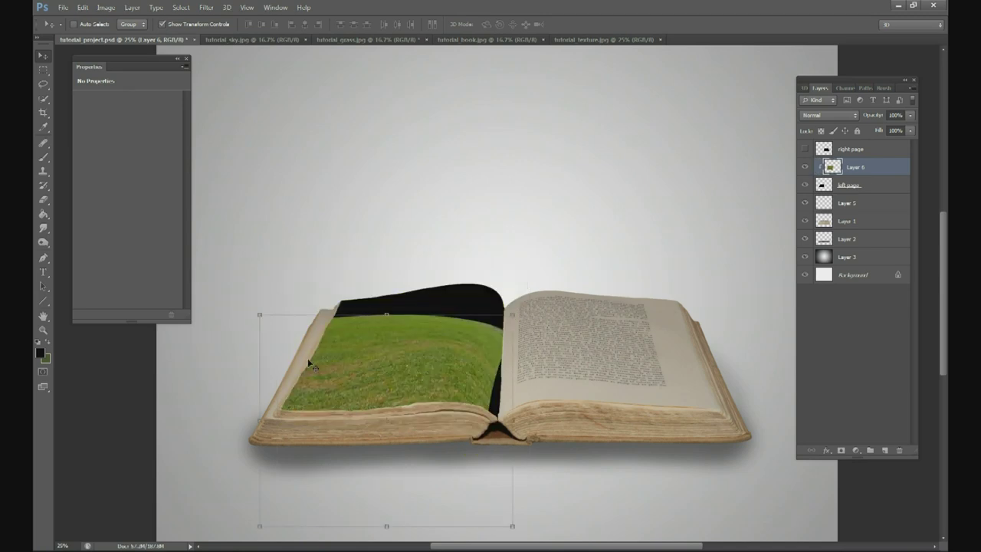
key(ctrl+z)
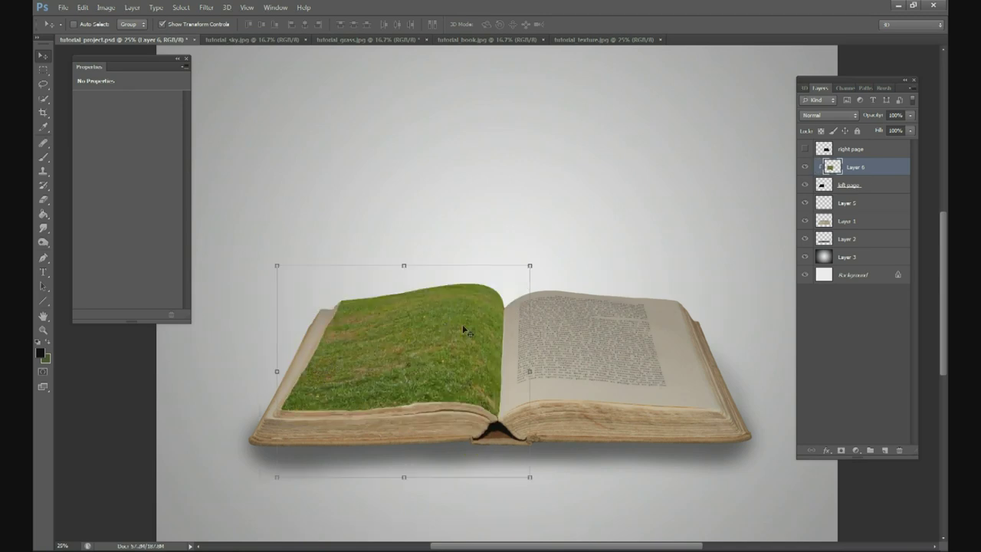
click(872, 189)
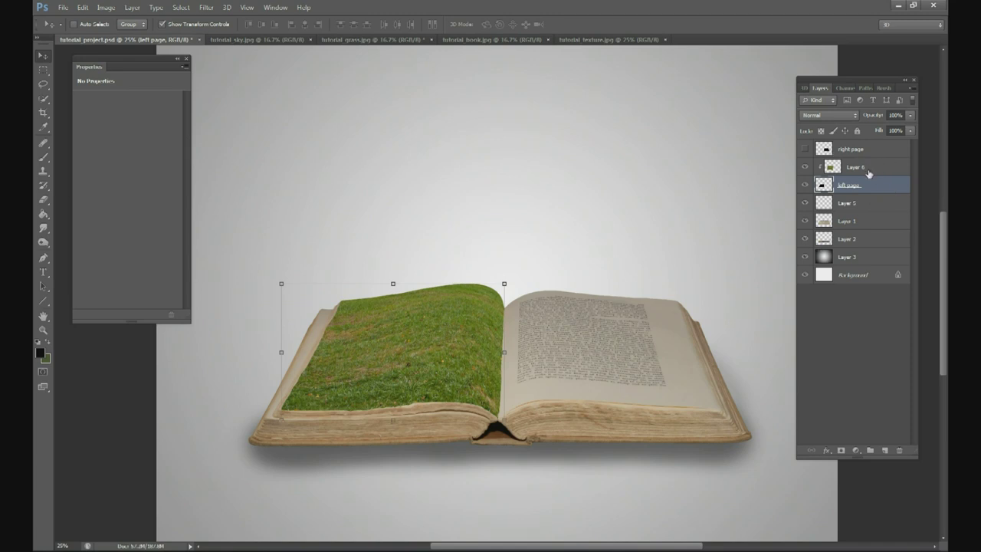
click(869, 174)
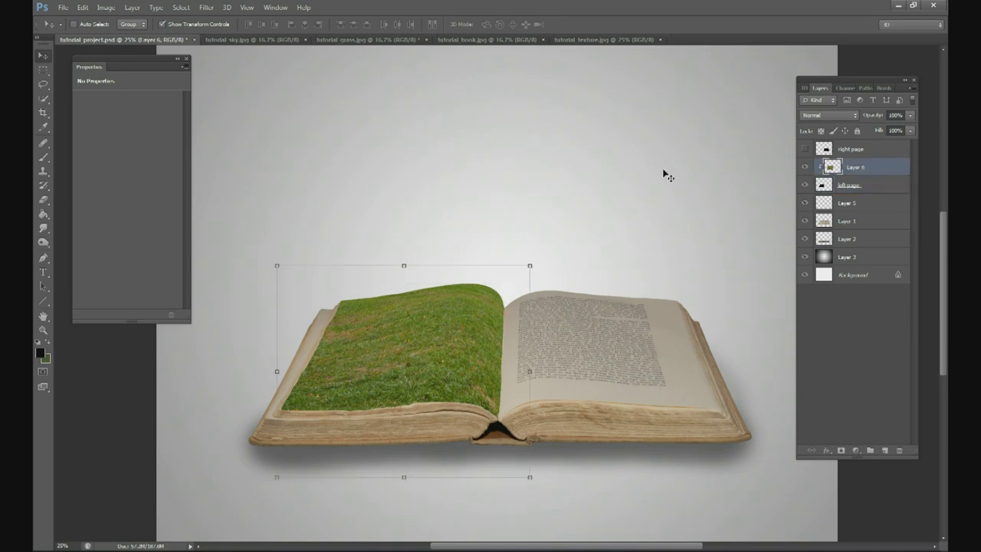
In tutorial_grass.jpg, clear the old selection and copy a rectangle covering roughly the right half of the meadow
click(362, 39)
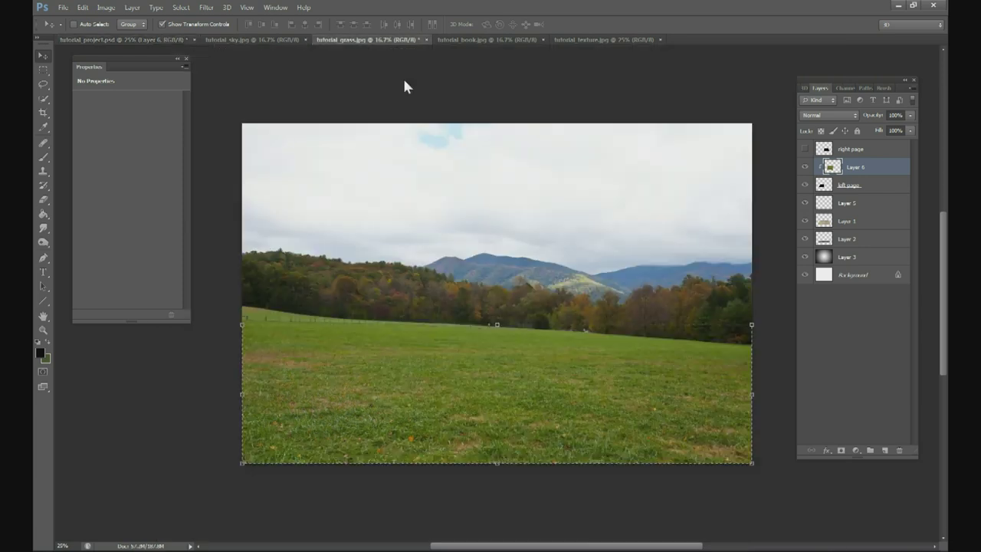
click(181, 7)
click(182, 20)
key(m)
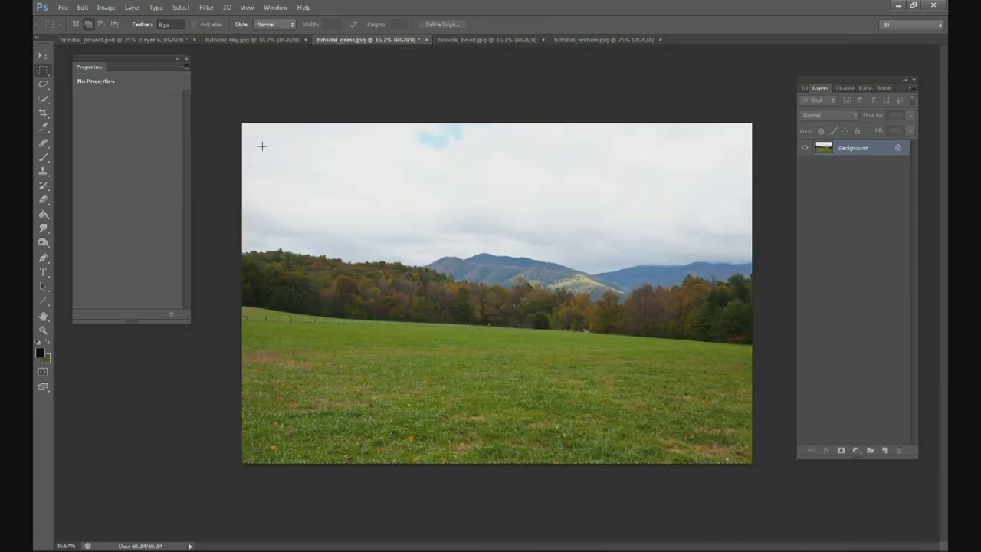
drag(468, 330, 793, 463)
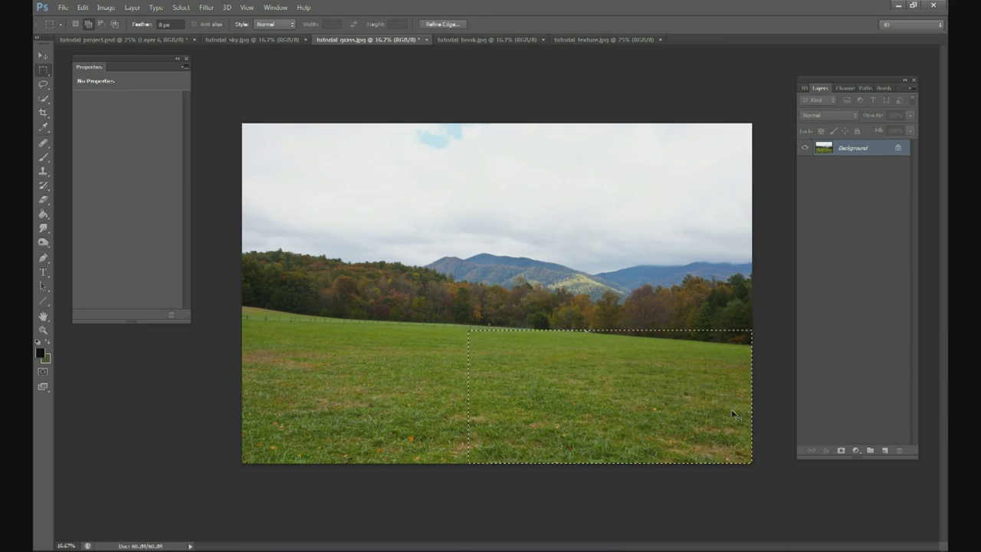
Paste the copied grass into tutorial_project.psd above the right page layer and shift it slightly upward
click(187, 42)
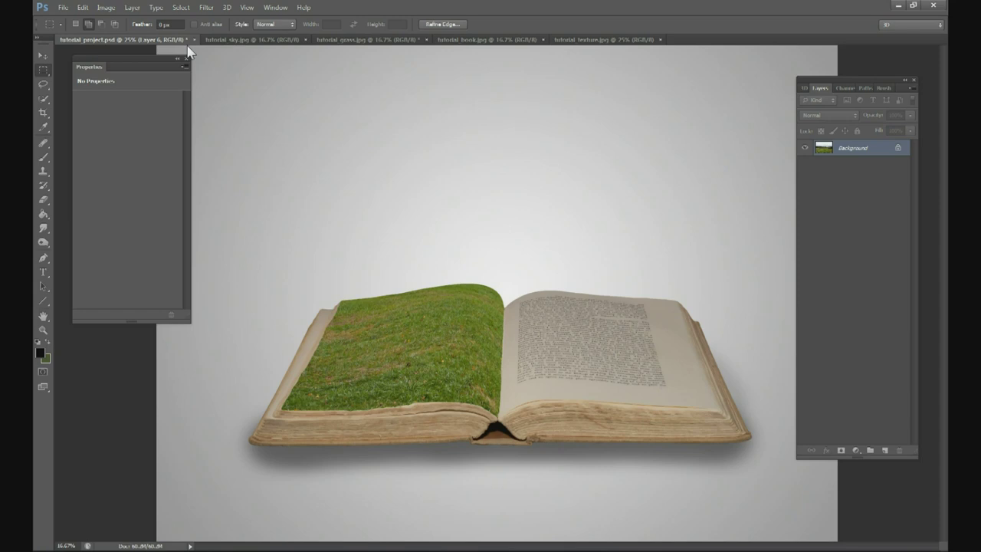
click(846, 152)
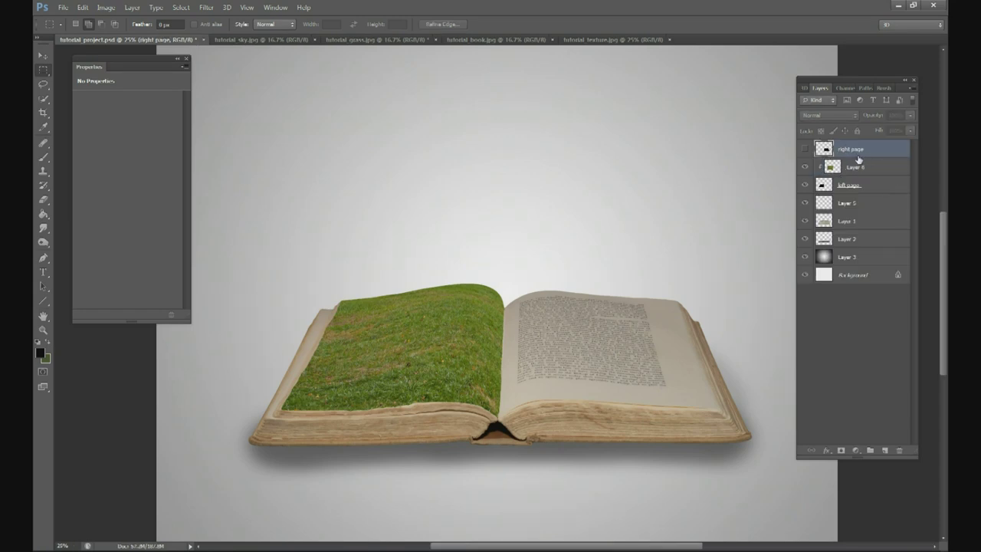
key(ctrl+v)
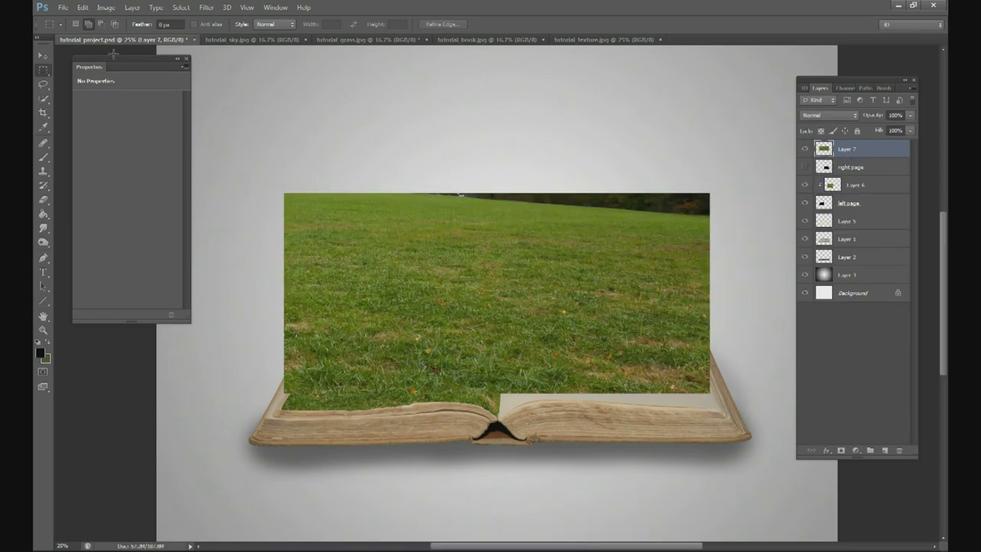
click(43, 56)
drag(671, 268, 678, 258)
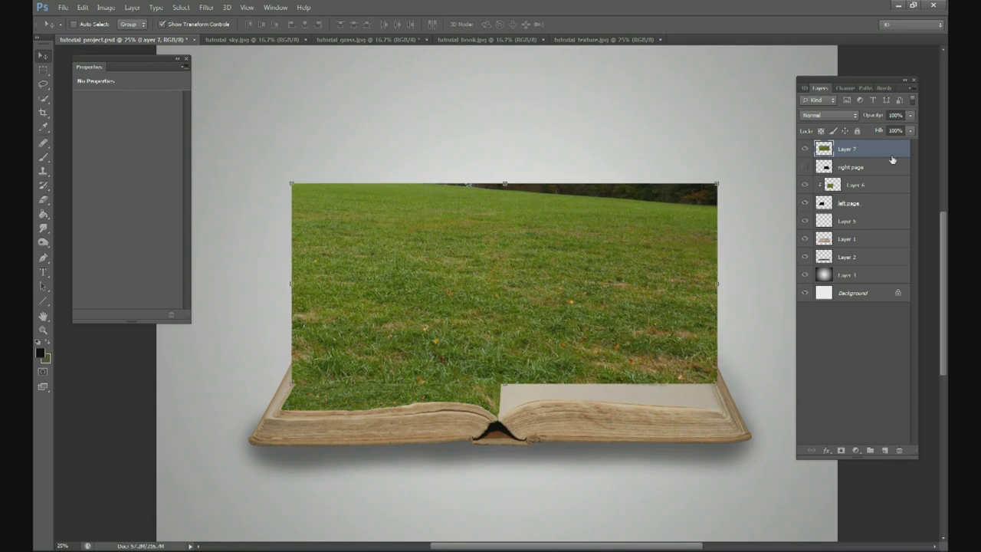
Show the right page layer, clip the new grass to it, and move the grass over the book's right page
click(803, 167)
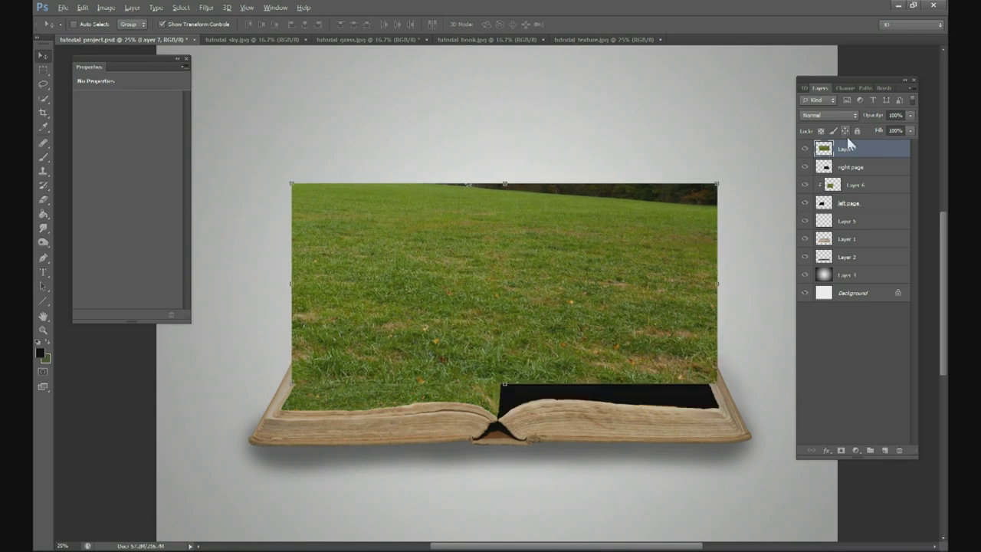
key(ctrl+alt+g)
drag(689, 214, 771, 263)
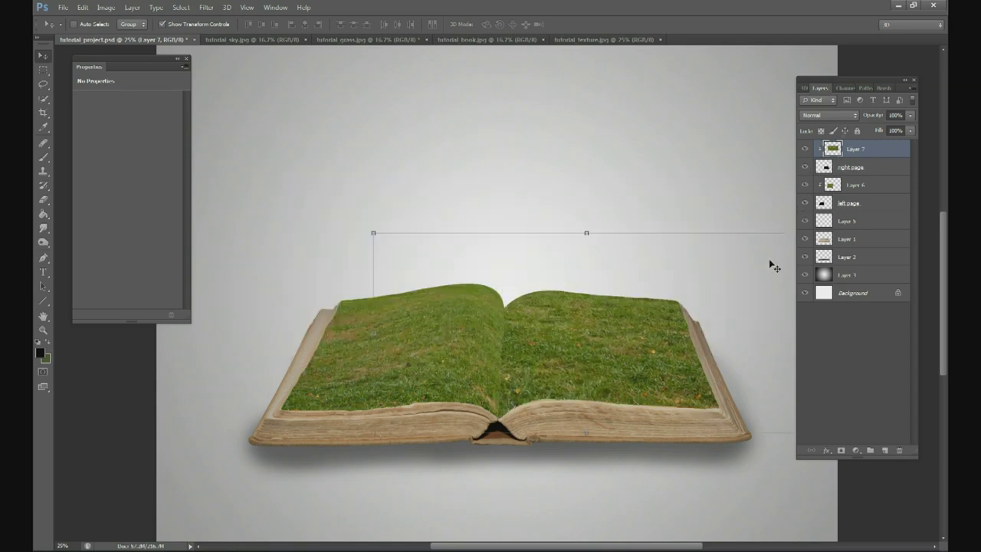
Scale the right page's grass down to about 67% and reposition it so it still covers the whole page
drag(855, 77, 869, 72)
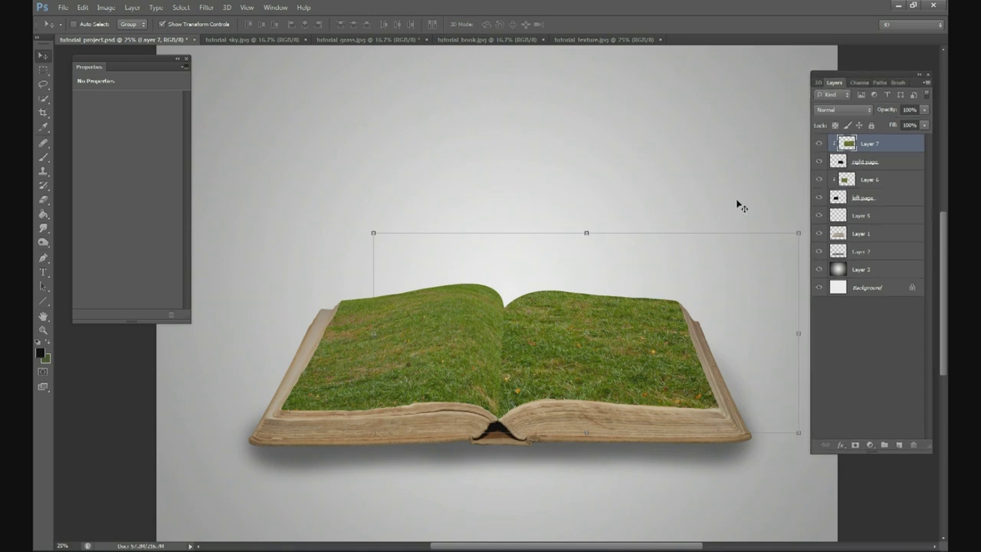
key(ctrl+minus)
drag(698, 252, 648, 304)
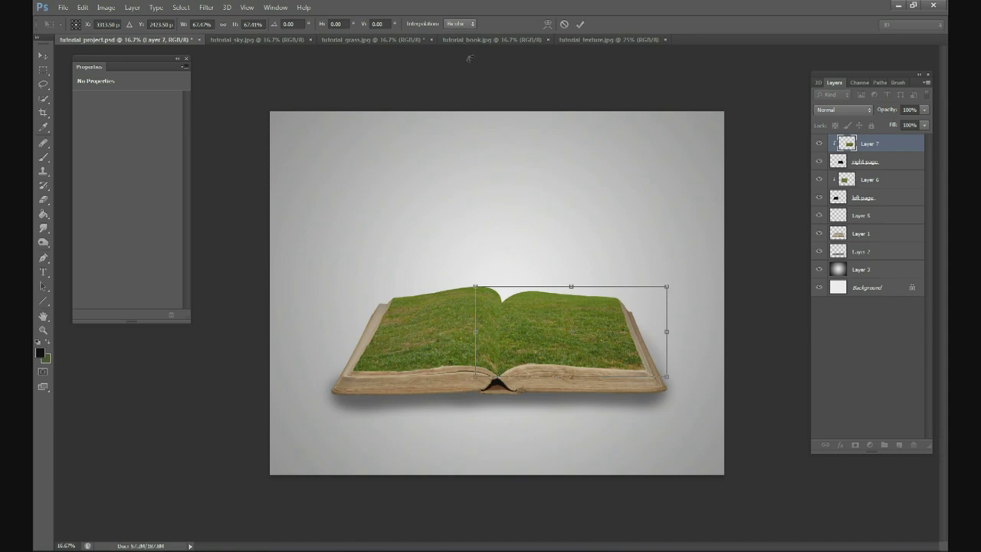
click(579, 23)
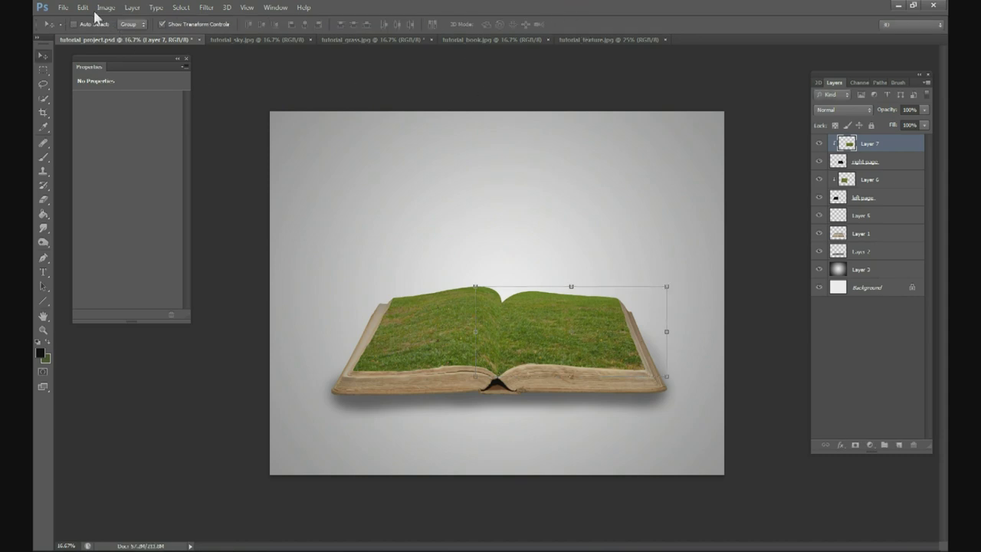
Start warping the right page's grass, pulling its outer upper corner inward and its spine-side lower corner below the spine
click(82, 8)
mouse_move(181, 222)
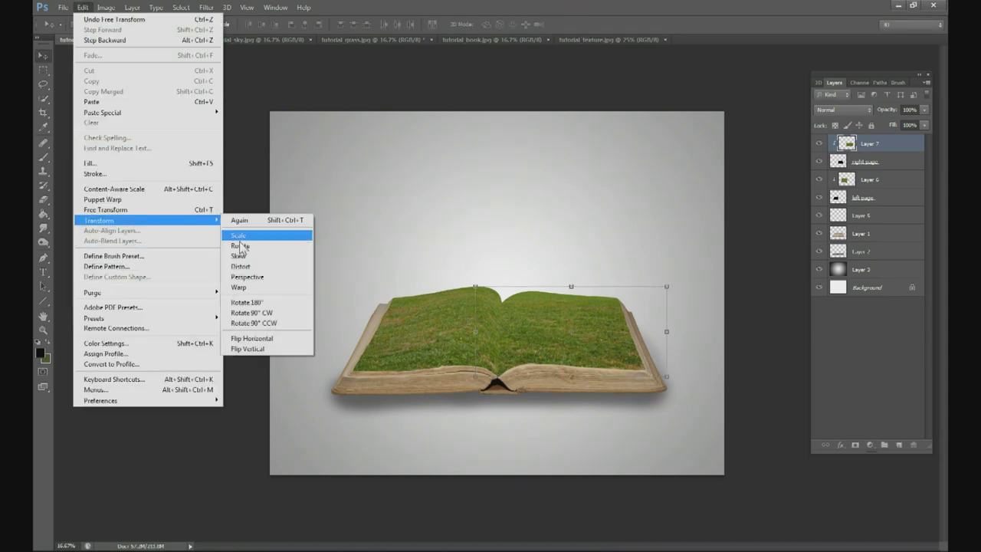
click(240, 287)
drag(628, 328, 639, 283)
drag(508, 312, 539, 282)
drag(503, 349, 480, 397)
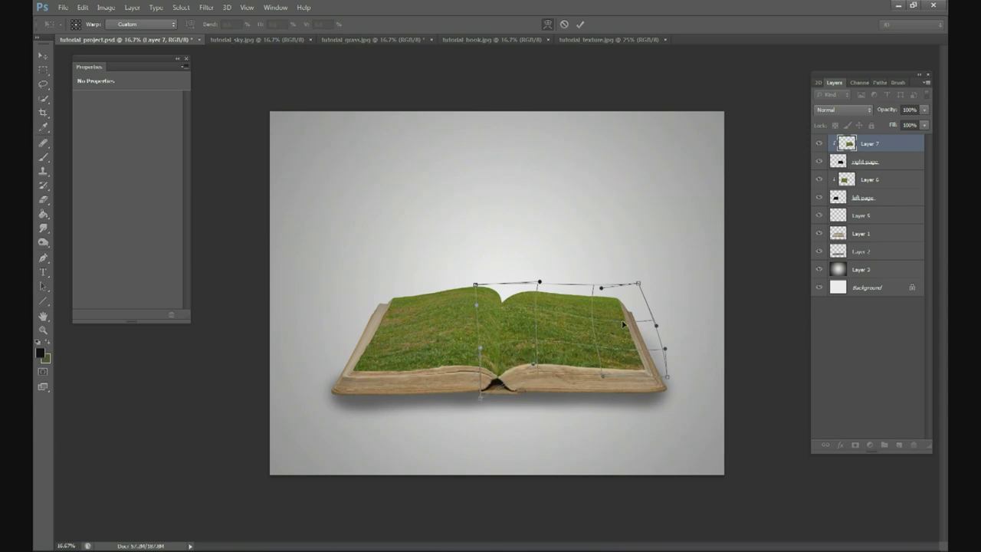
Fine-tune the right grass warp along its outer edge, upper edge and spine side, and apply it
drag(643, 334, 640, 334)
drag(599, 300, 601, 296)
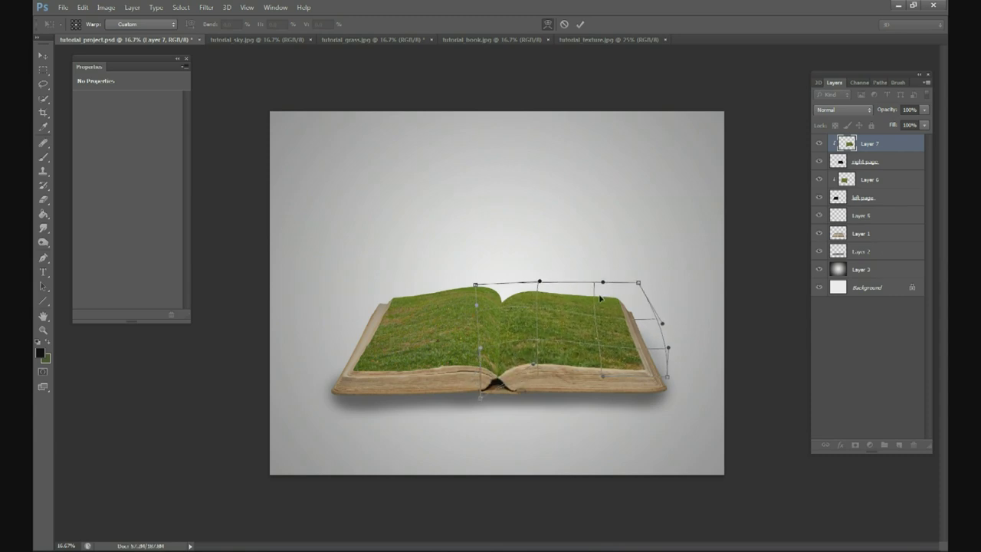
drag(526, 299, 524, 296)
drag(494, 339, 498, 343)
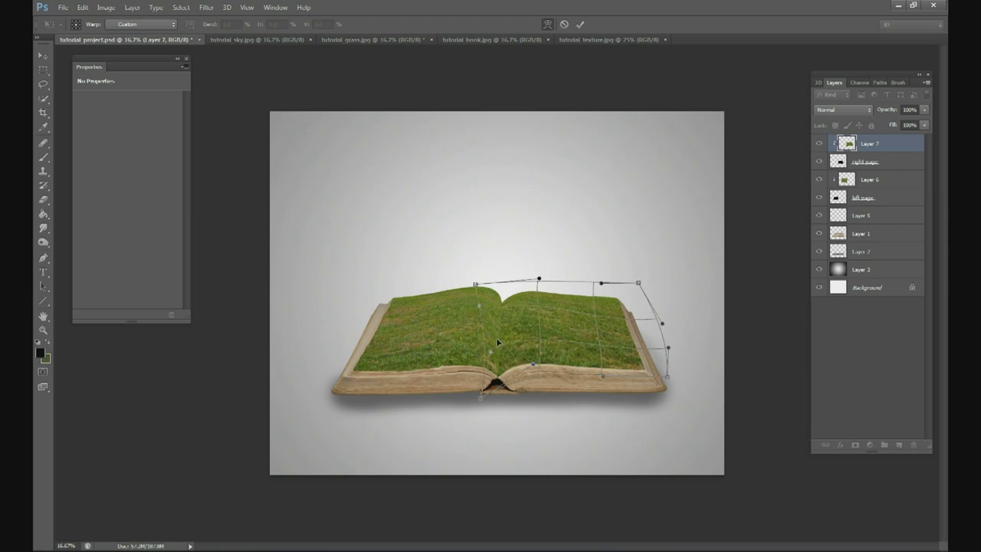
click(580, 24)
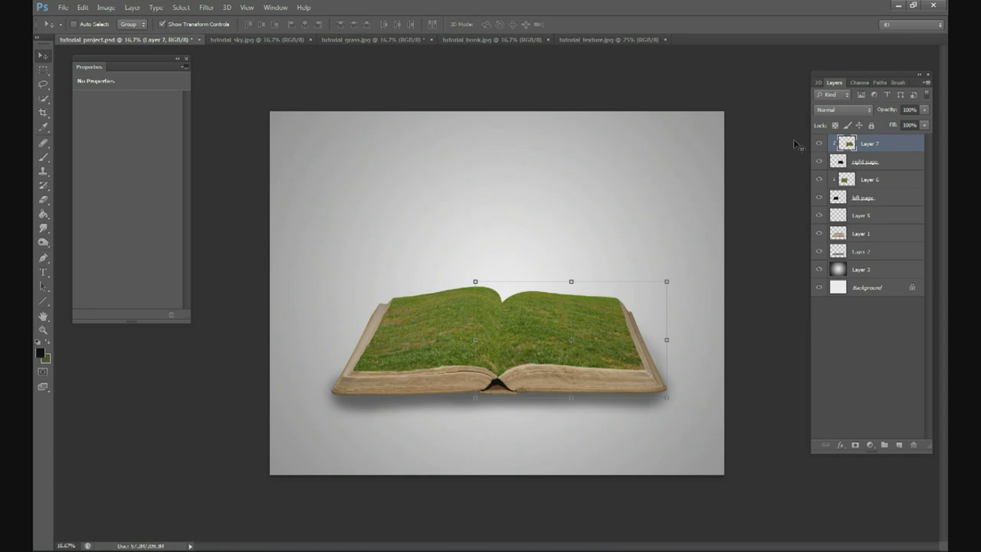
Release the right page's grass from its clipping mask, hide the left page, and compare the bare book with the unclipped grass
key(ctrl+plus)
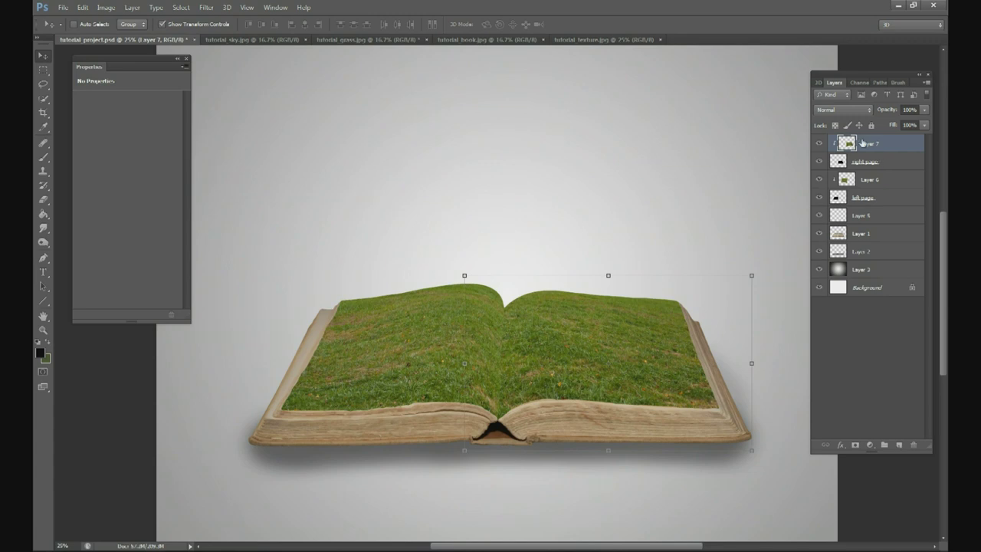
alt+click(862, 143)
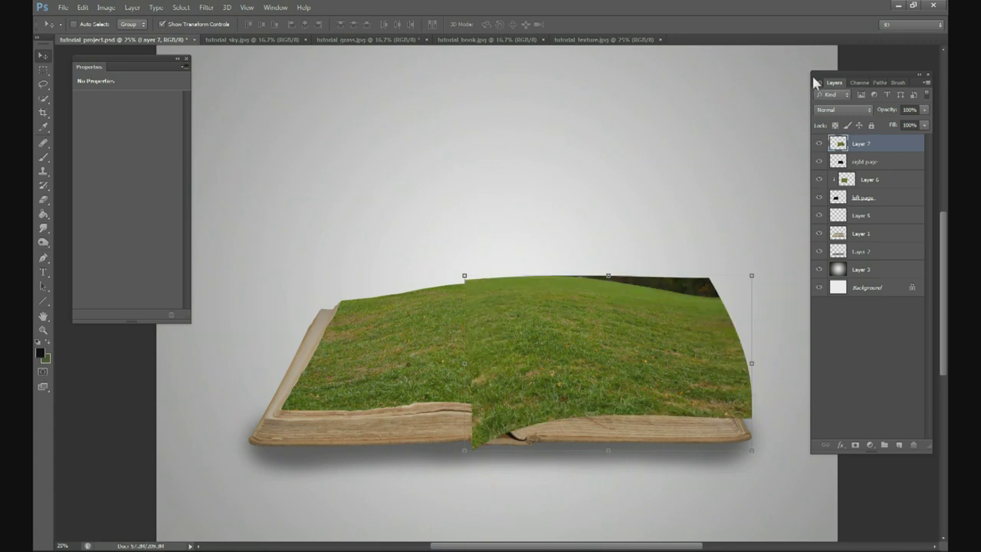
click(819, 197)
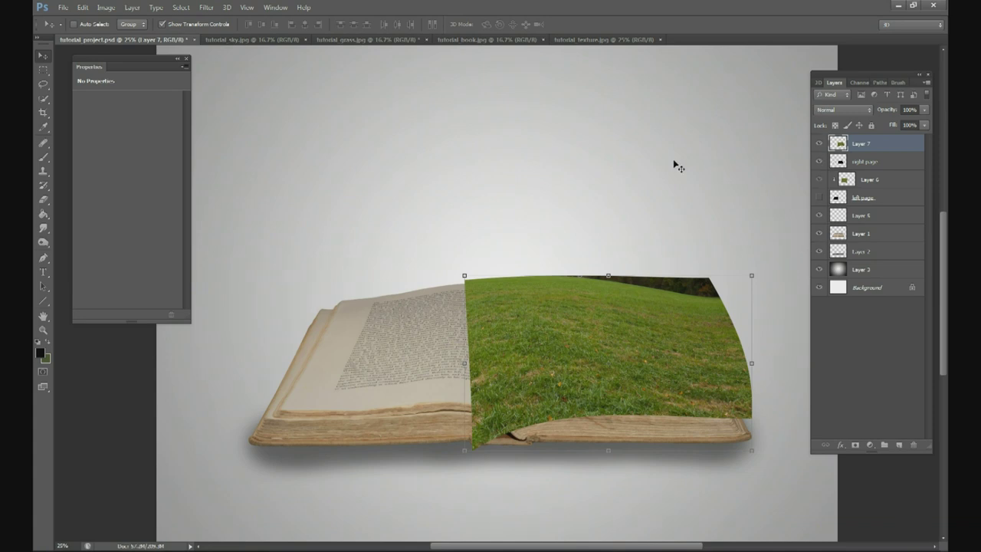
click(819, 144)
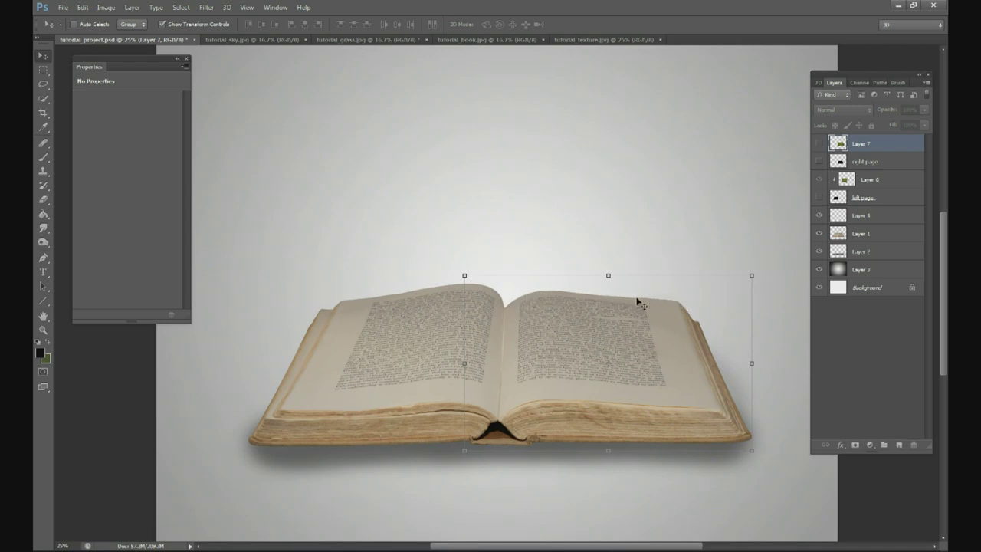
click(819, 144)
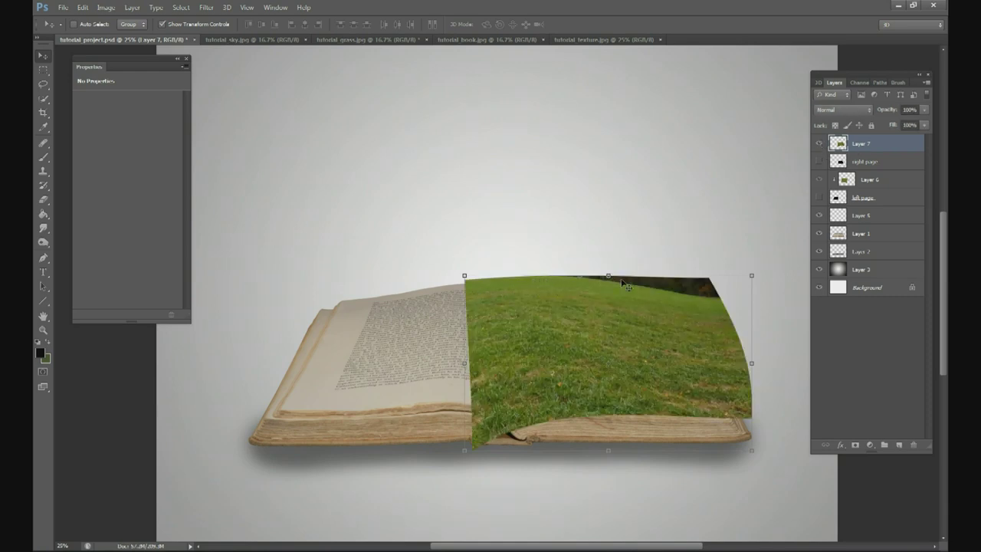
click(819, 144)
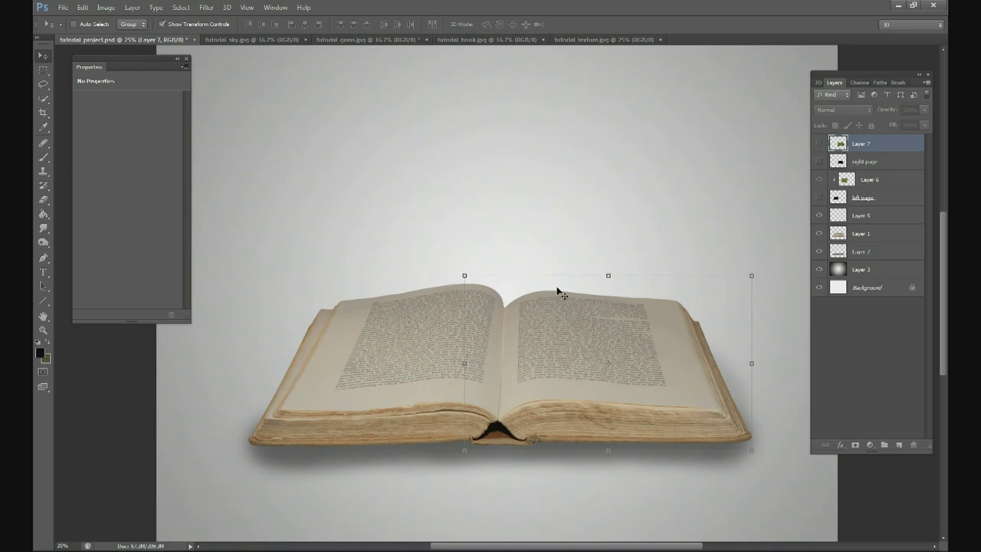
click(819, 144)
drag(617, 314, 596, 317)
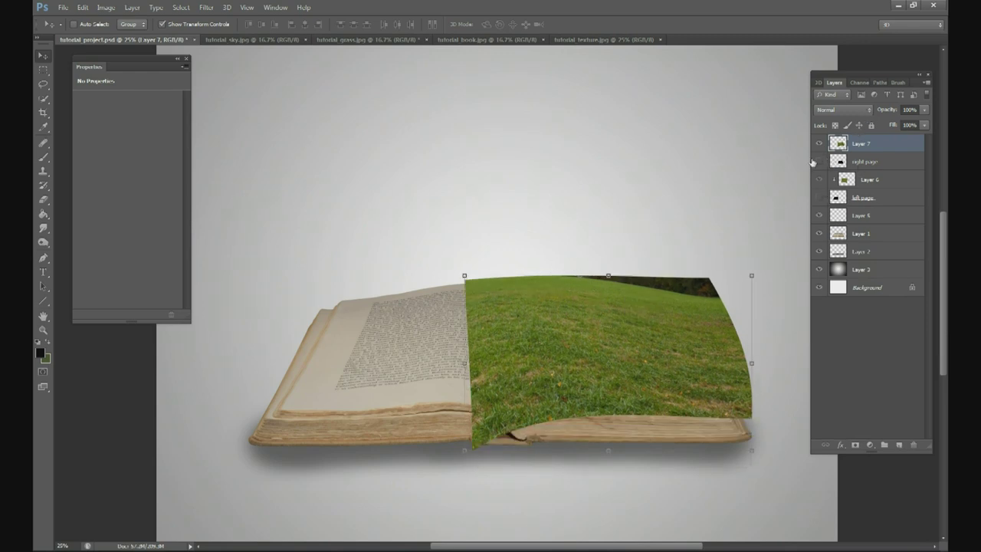
Show the right page layer, clip Layer 7 to it again, and turn the left page back on
click(819, 161)
drag(857, 162, 849, 150)
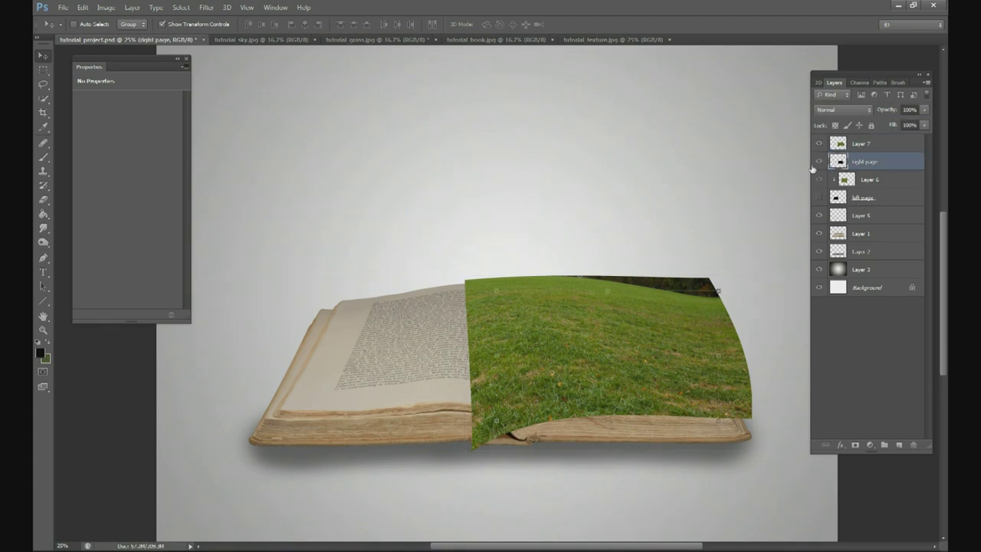
click(849, 143)
alt+click(847, 136)
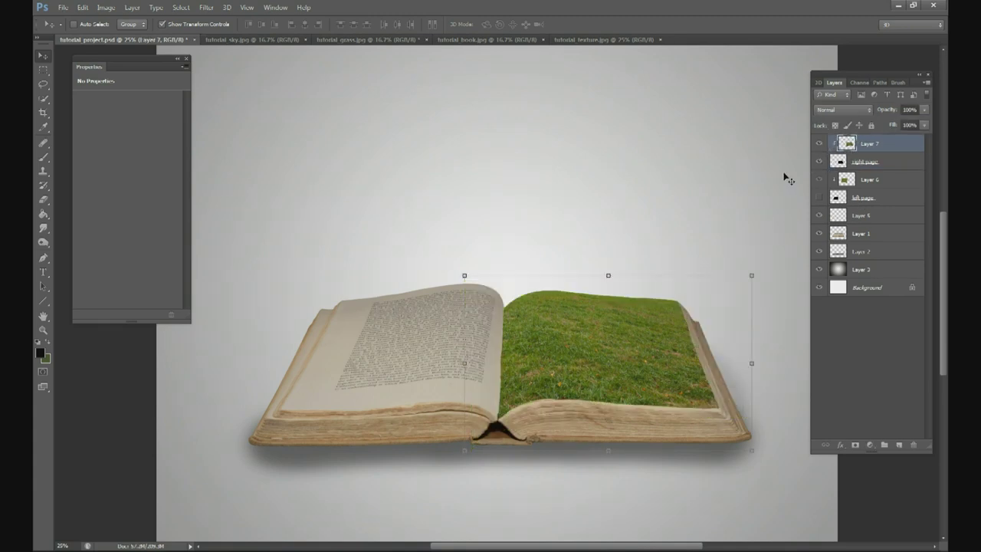
click(819, 197)
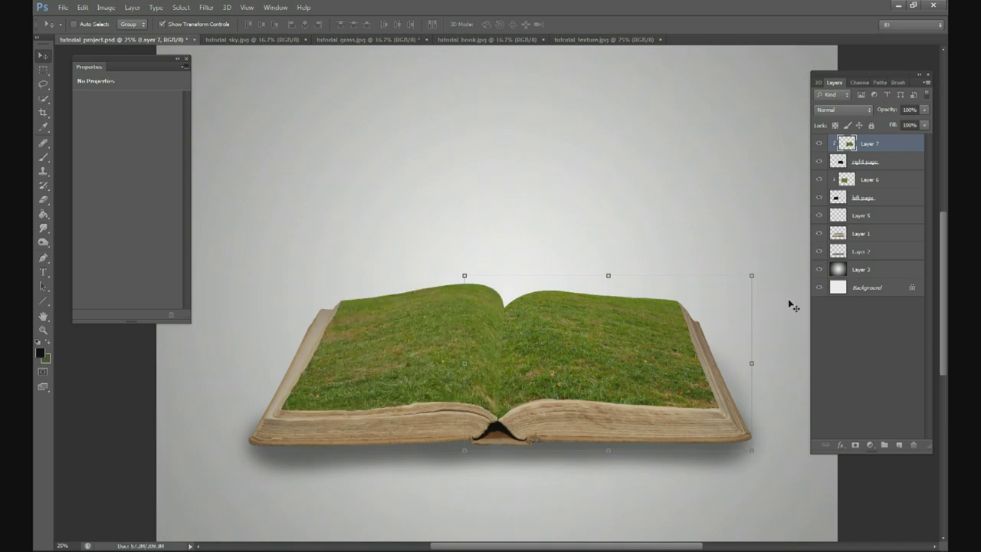
Hide the left page, briefly hide Layer 7 to inspect the black shape beneath the grass, and select the right page layer
click(835, 163)
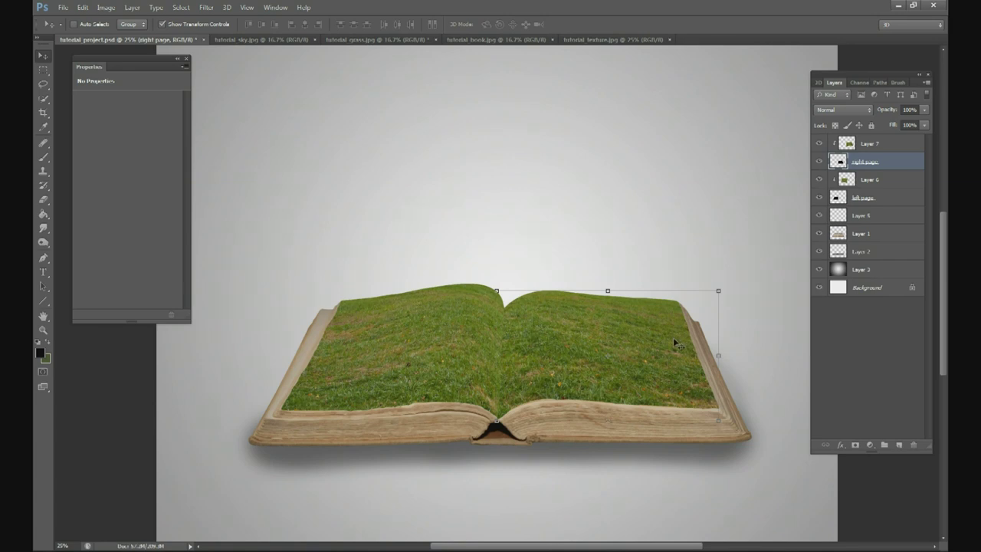
scroll(570, 296, up, 1)
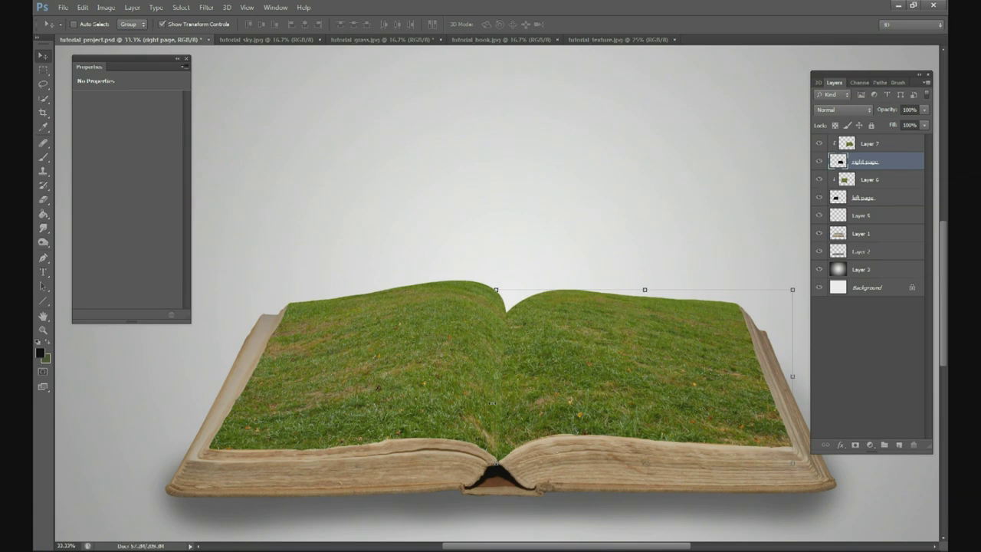
click(818, 197)
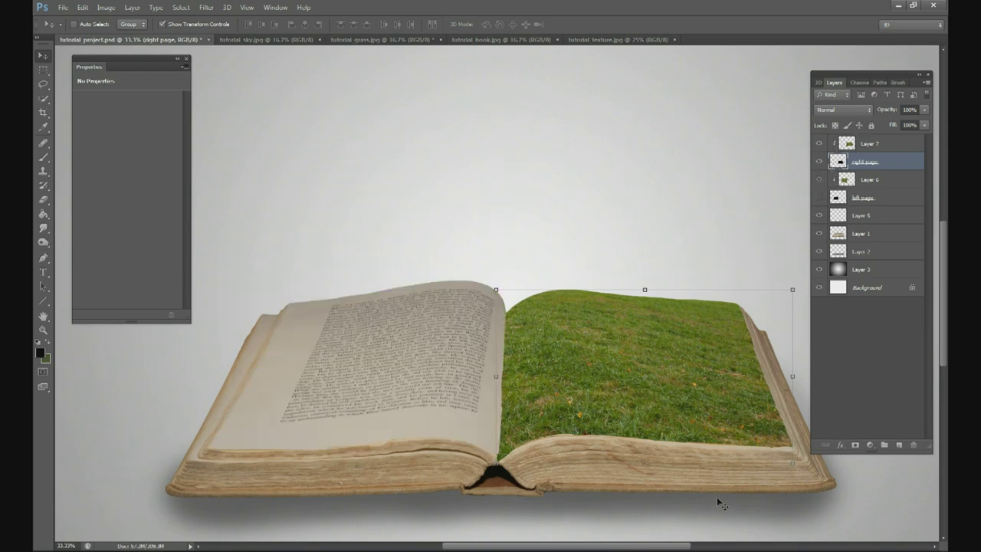
drag(670, 547, 688, 547)
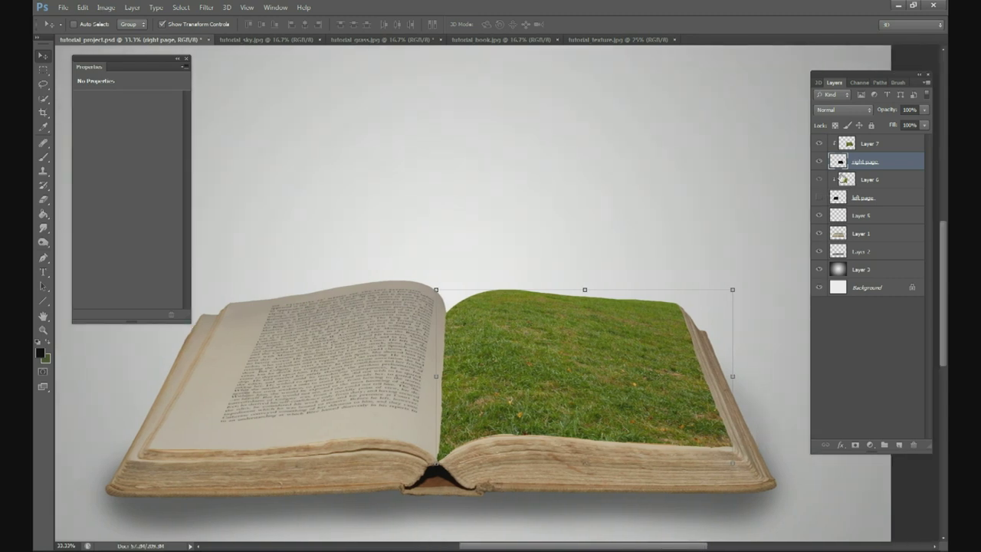
click(852, 150)
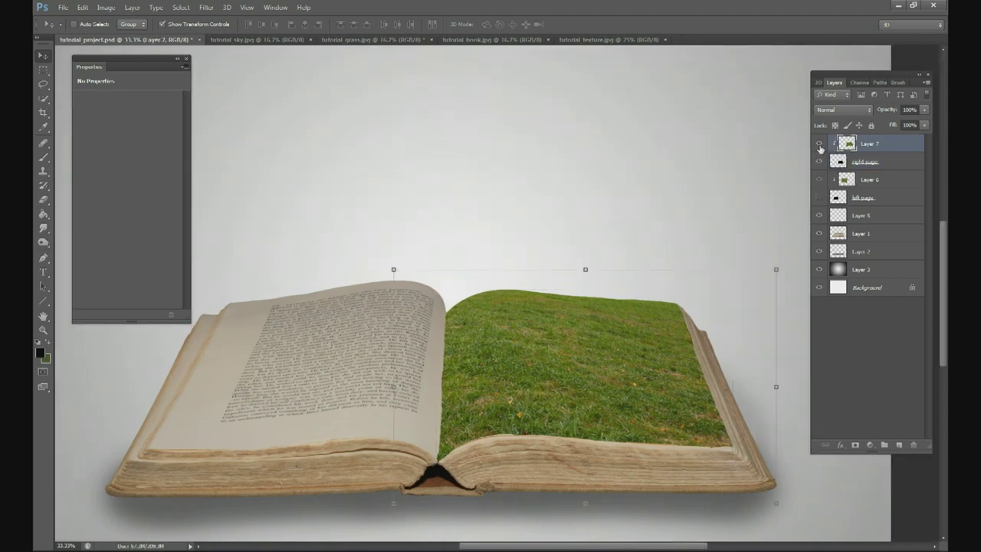
click(819, 144)
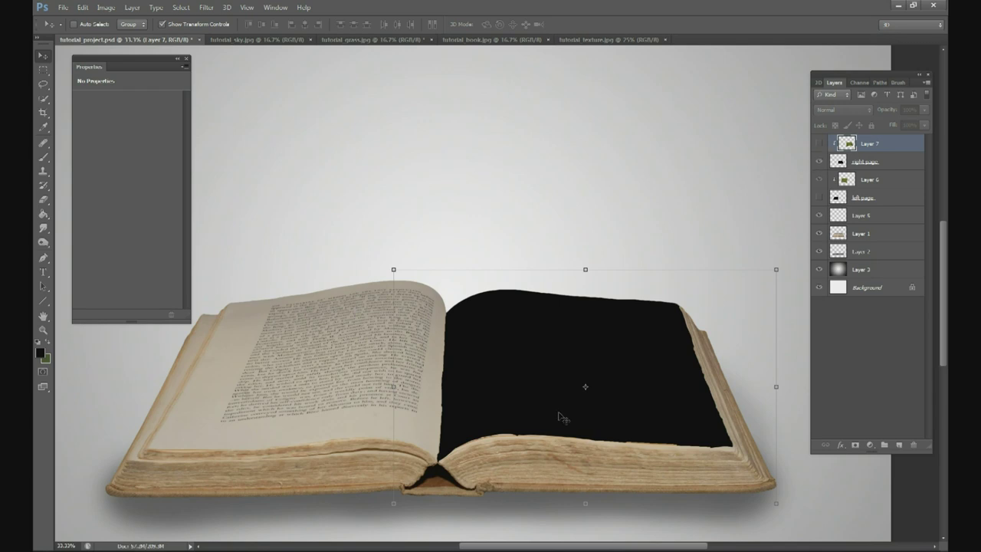
click(819, 143)
click(839, 162)
Set up a smaller soft round brush with 0% hardness and 100% opacity
click(43, 157)
click(87, 26)
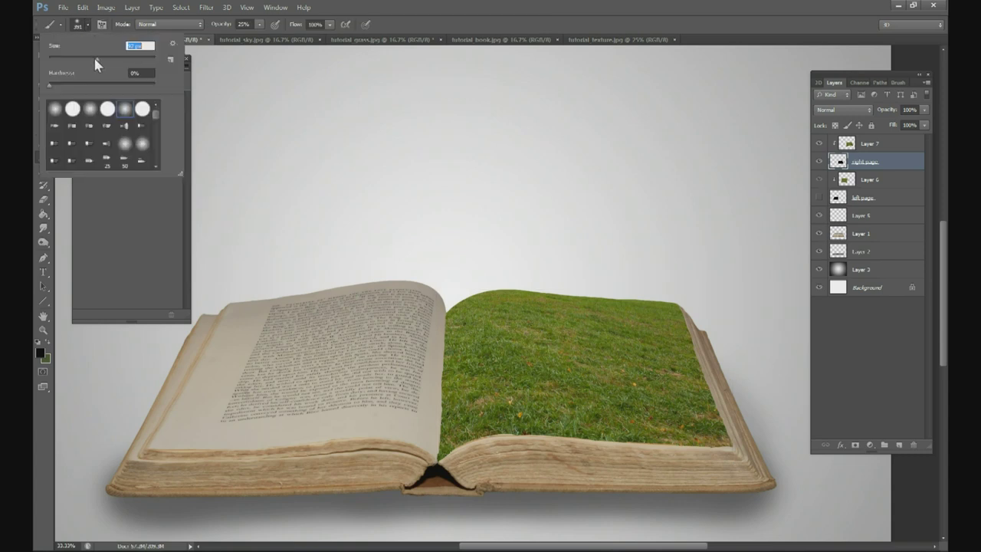
click(263, 23)
key(0)
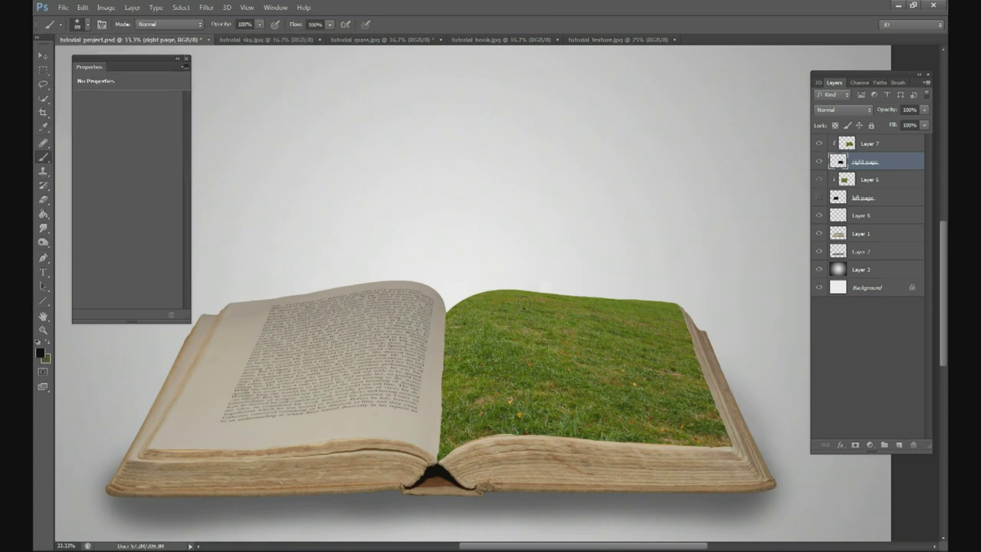
Try painting past the right page's edges with the soft brush to extend the grass, and undo the strokes
drag(443, 331, 400, 342)
key(ctrl+z)
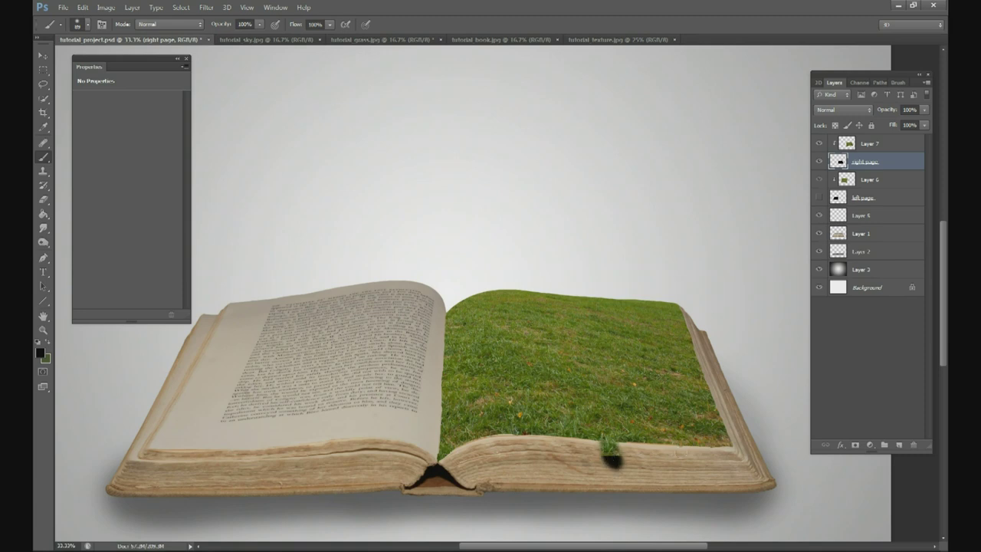
drag(442, 330, 400, 342)
key(ctrl+z)
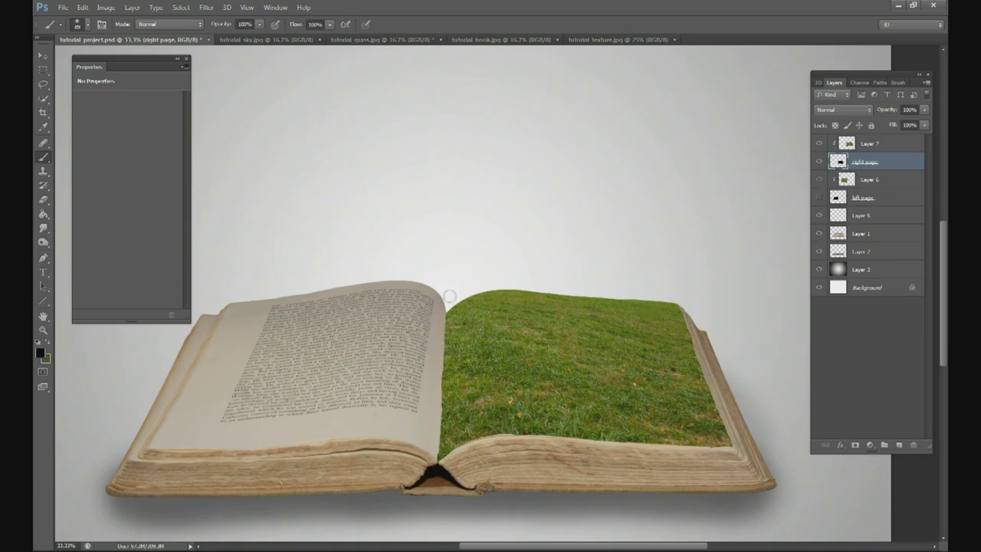
drag(627, 285, 642, 320)
key(ctrl+z)
Try painting single grass blades along the right page's upper edge with a 9 px brush at 100% hardness, then remove them and reselect the right page layer
key(ctrl+plus)
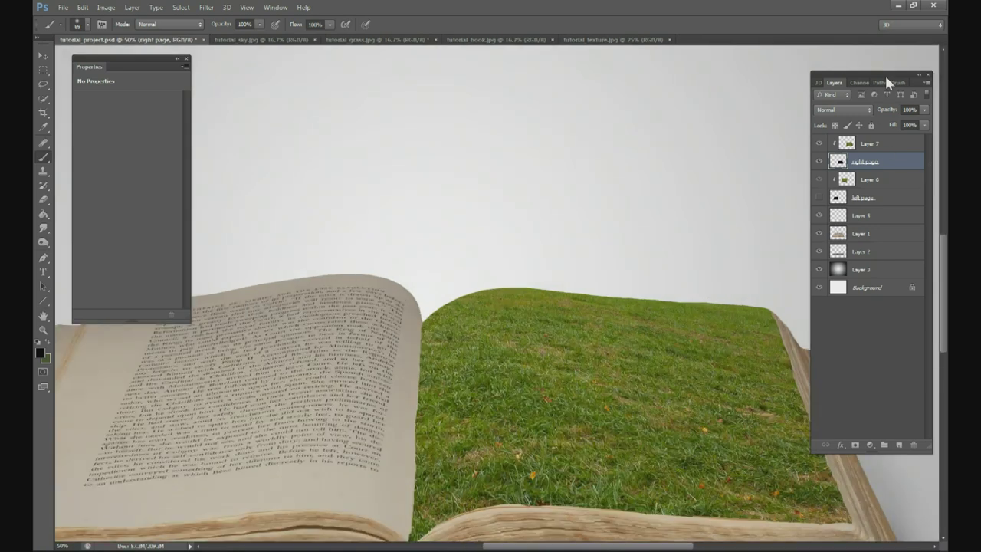
click(86, 24)
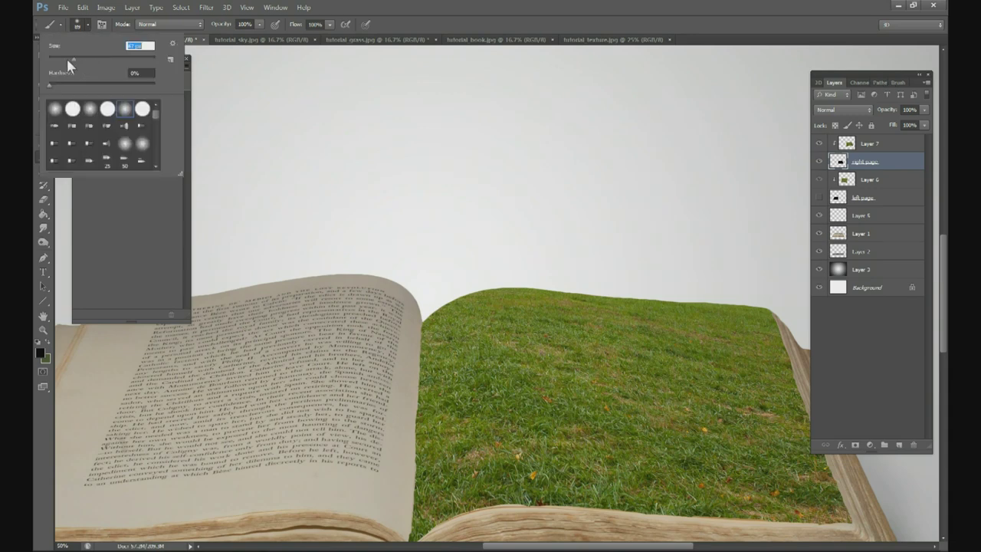
drag(68, 84, 257, 120)
click(510, 281)
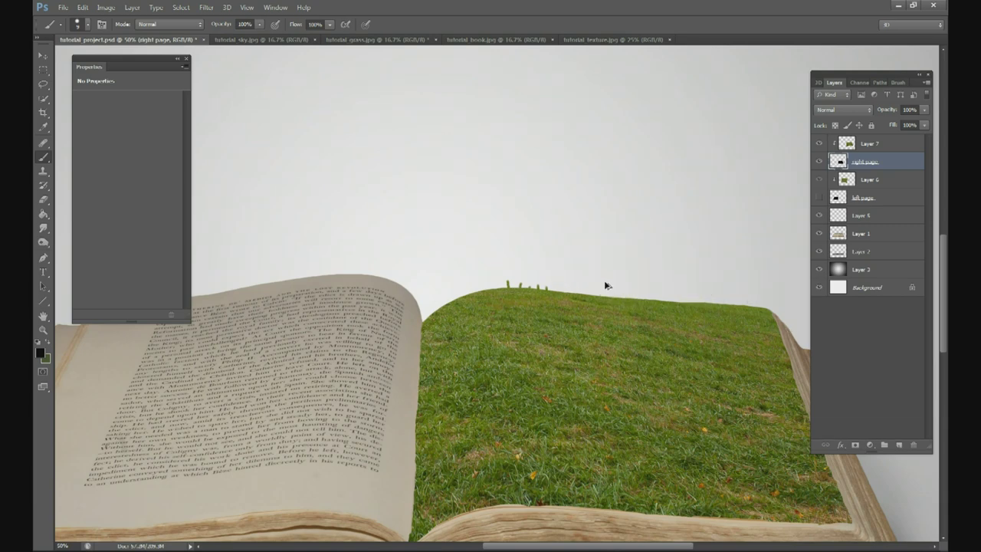
key(alt+bracketright)
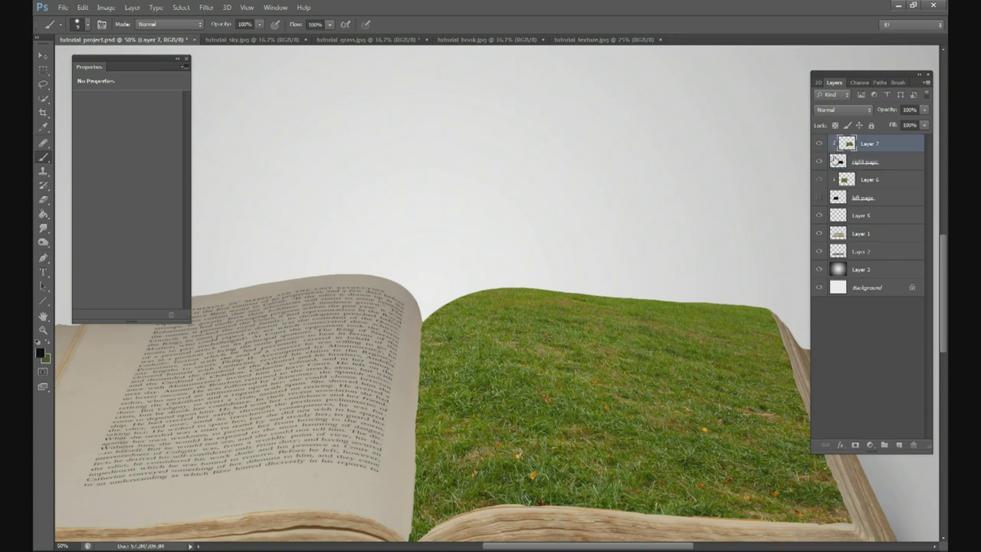
click(835, 164)
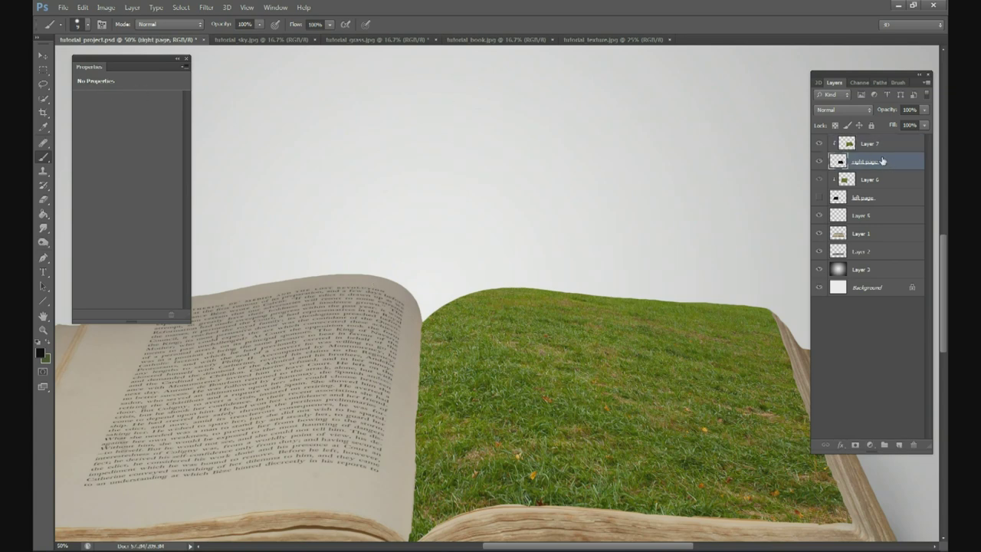
Choose the 134 px grass-shaped brush tip from the brush presets
click(87, 23)
scroll(153, 164, down, 4)
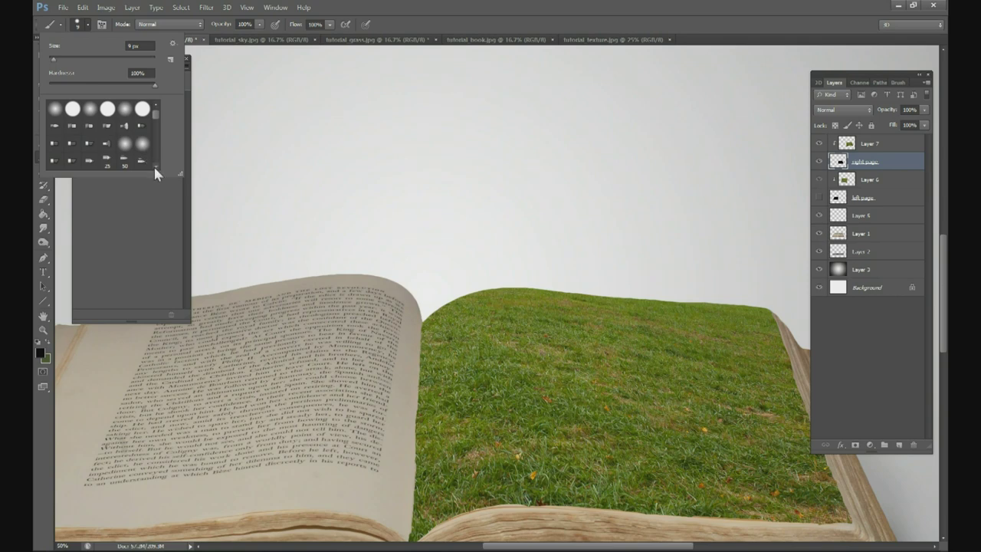
click(87, 24)
click(88, 24)
scroll(156, 165, down, 1)
scroll(155, 169, down, 4)
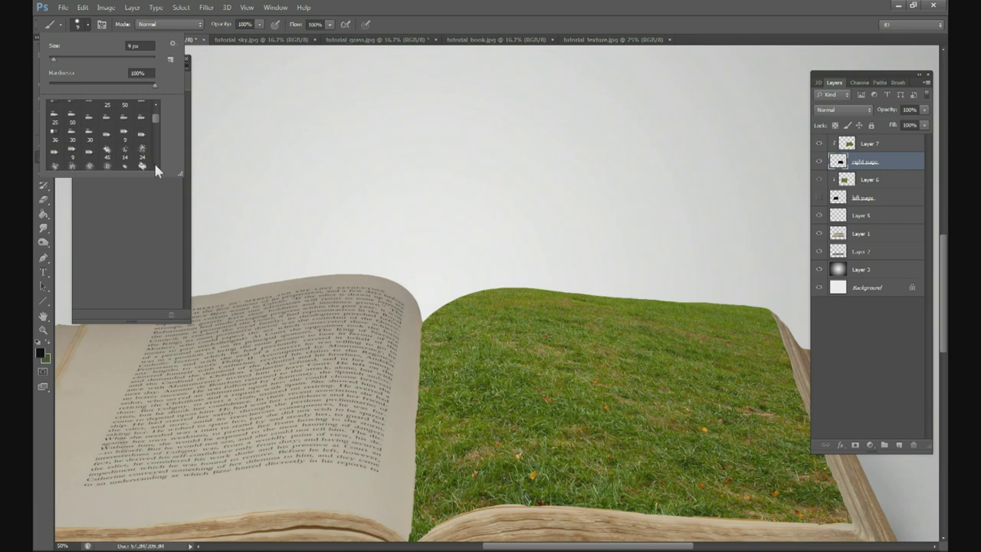
scroll(153, 161, down, 3)
scroll(152, 136, down, 2)
click(142, 137)
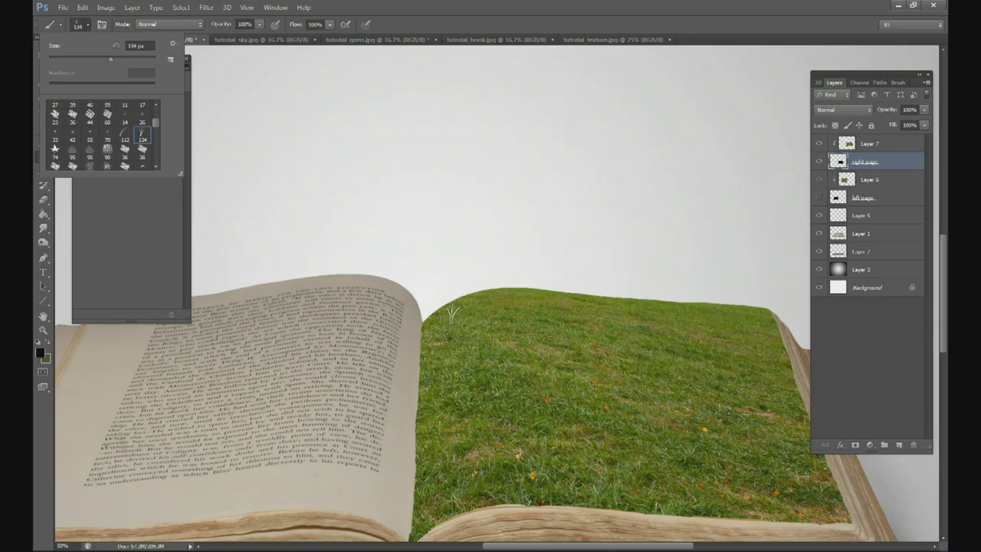
Reduce the grass brush to 100 px and paint grass blades along the right page's entire upper edge
drag(108, 59, 103, 58)
key(Return)
mouse_move(427, 314)
mouse_down()
mouse_move(463, 293)
mouse_move(528, 295)
mouse_move(517, 289)
mouse_move(579, 296)
mouse_move(548, 293)
mouse_up()
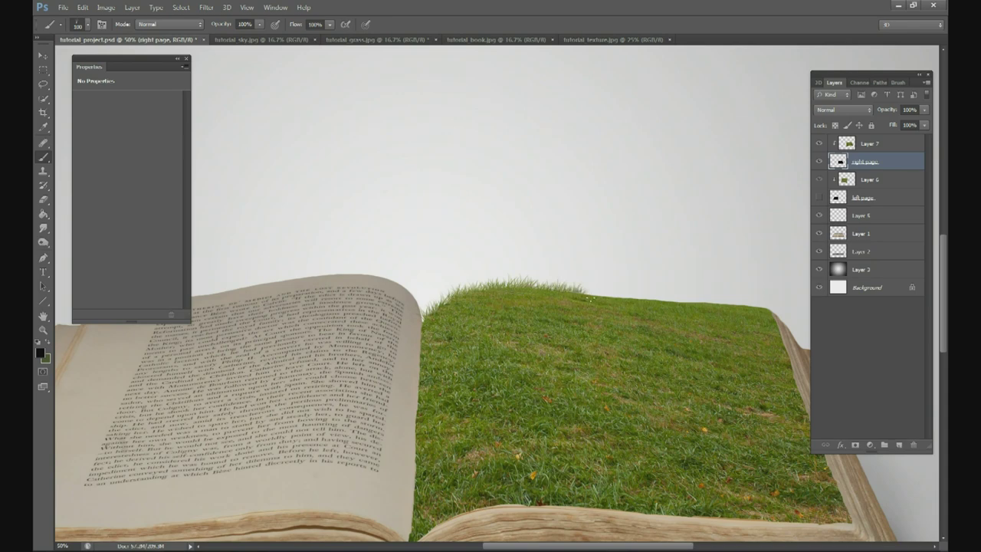
mouse_move(595, 299)
mouse_down()
mouse_move(650, 305)
mouse_move(583, 299)
mouse_move(678, 314)
mouse_move(657, 303)
mouse_move(757, 305)
mouse_up()
key(ctrl+0)
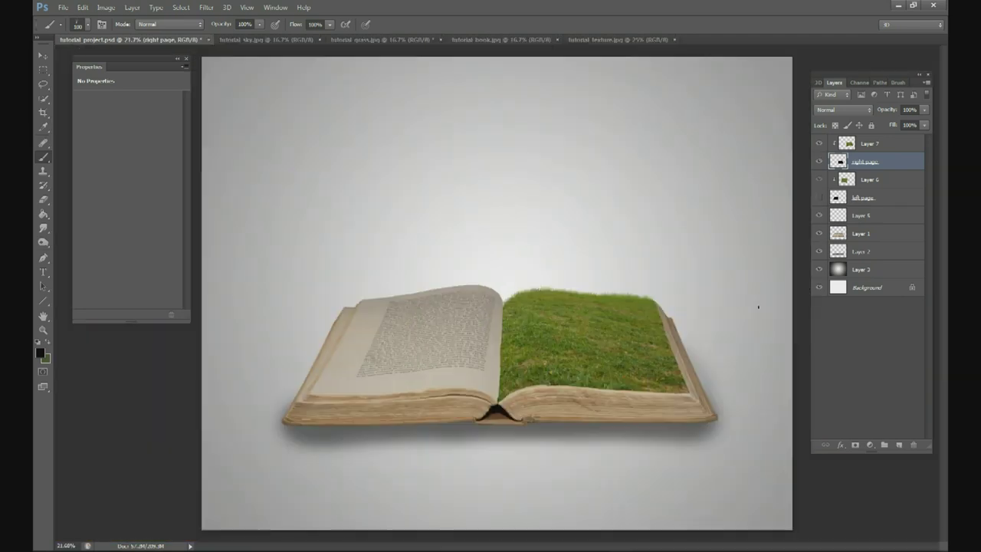
key(ctrl+plus)
key(ctrl+plus)
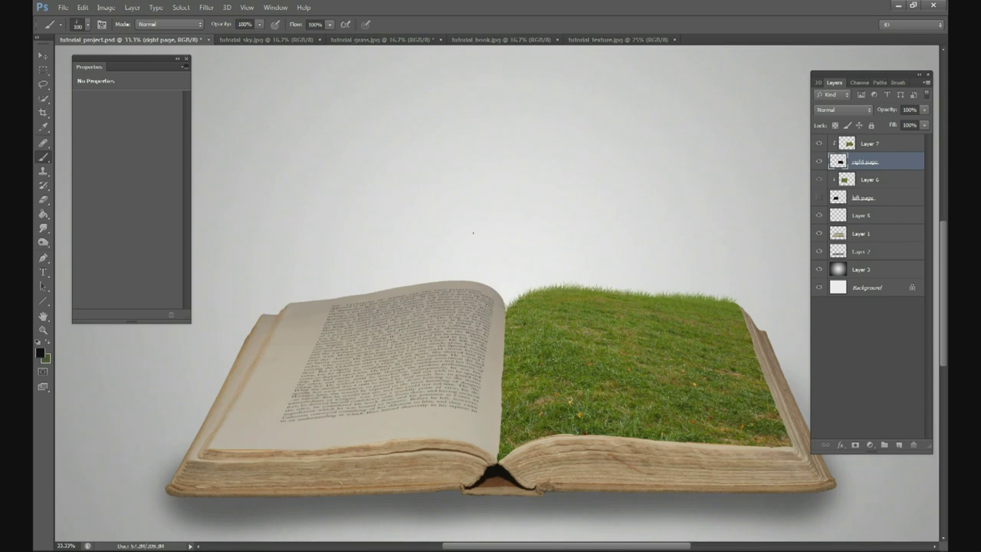
Switch to the 112 px grass blade brush tip and add a few taller blades along the right page's upper edge
click(87, 27)
click(125, 136)
key(Return)
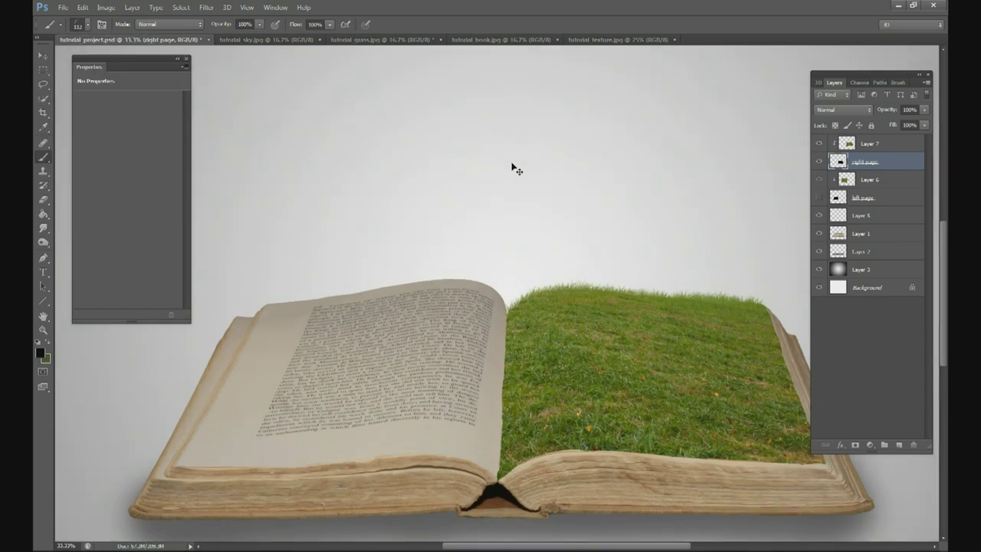
key(ctrl+plus)
drag(635, 545, 665, 547)
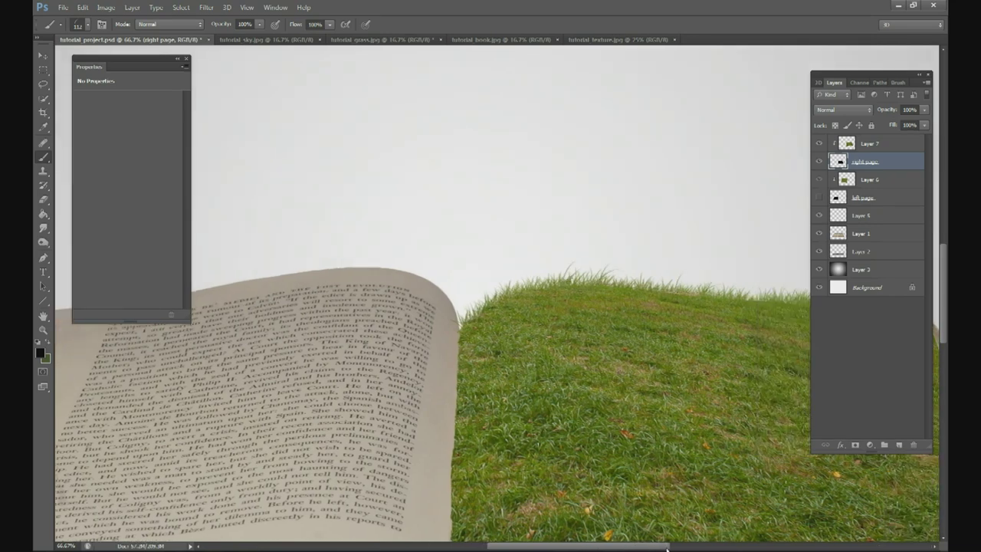
scroll(736, 297, right, 2)
scroll(497, 337, right, 6)
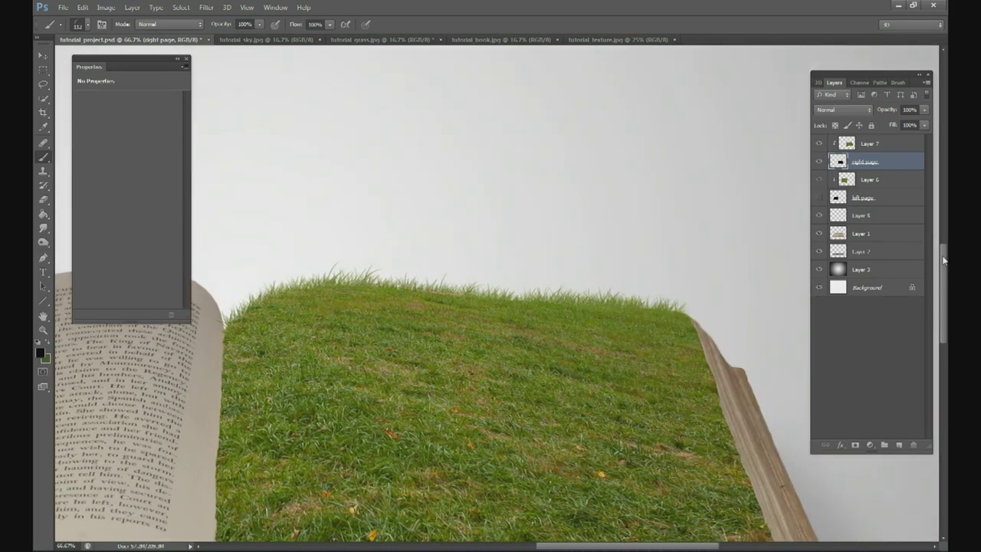
scroll(945, 259, down, 4)
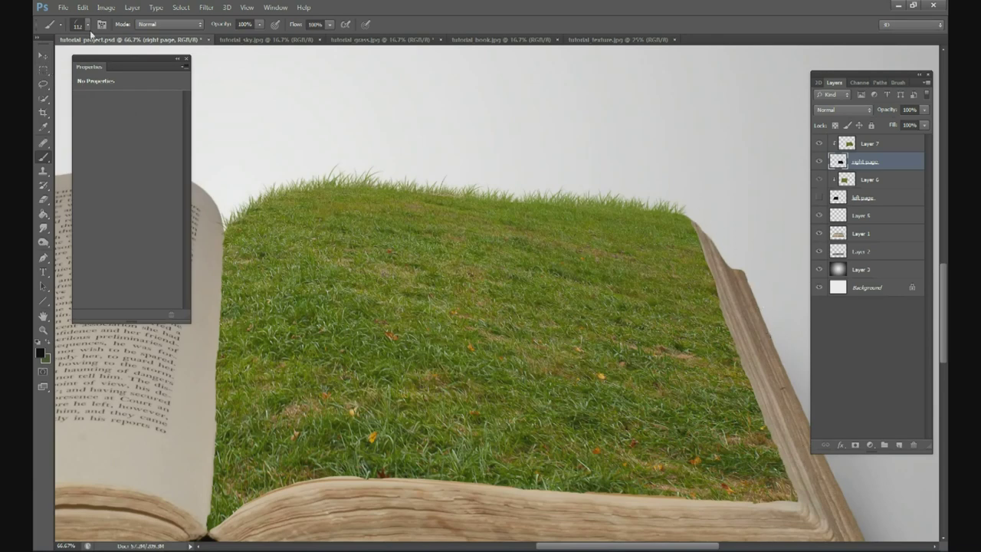
Choose the 134 px grass-shaped brush tip, resize it to 119 px and set its tip angle to -42°
click(88, 25)
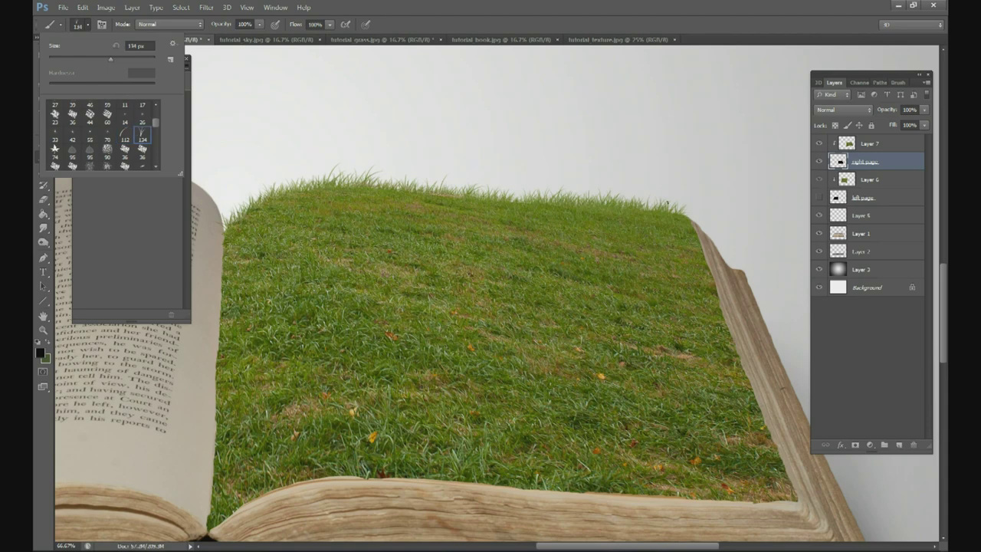
double_click(143, 135)
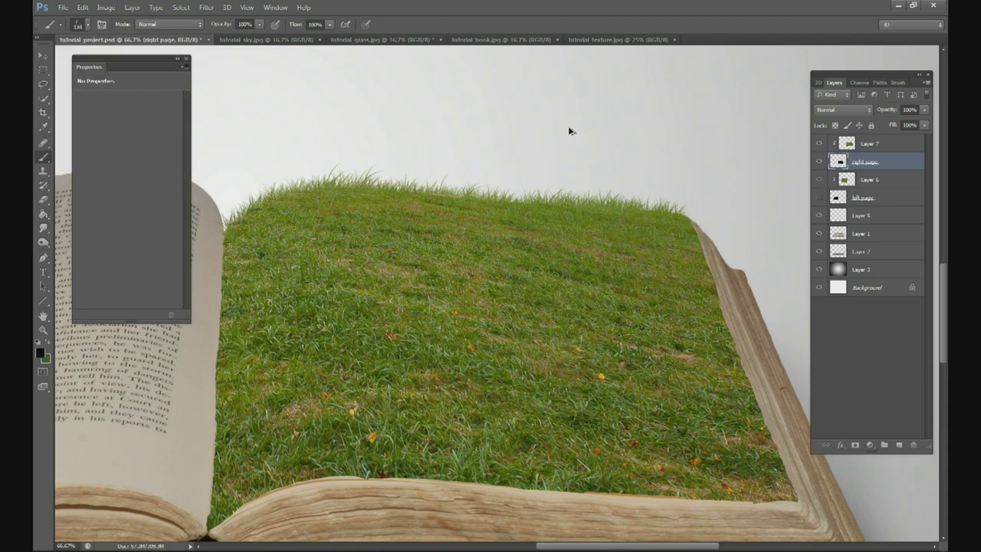
click(88, 25)
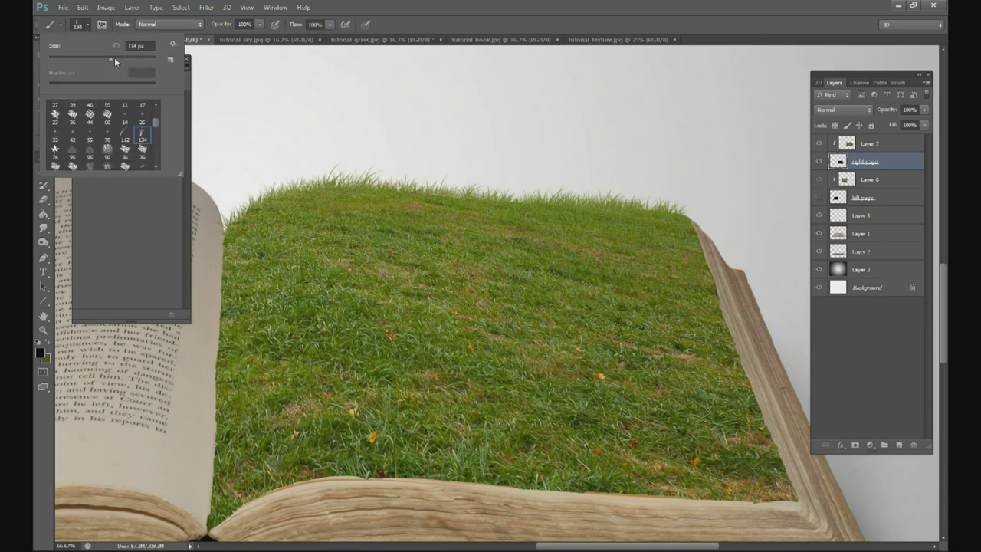
click(890, 86)
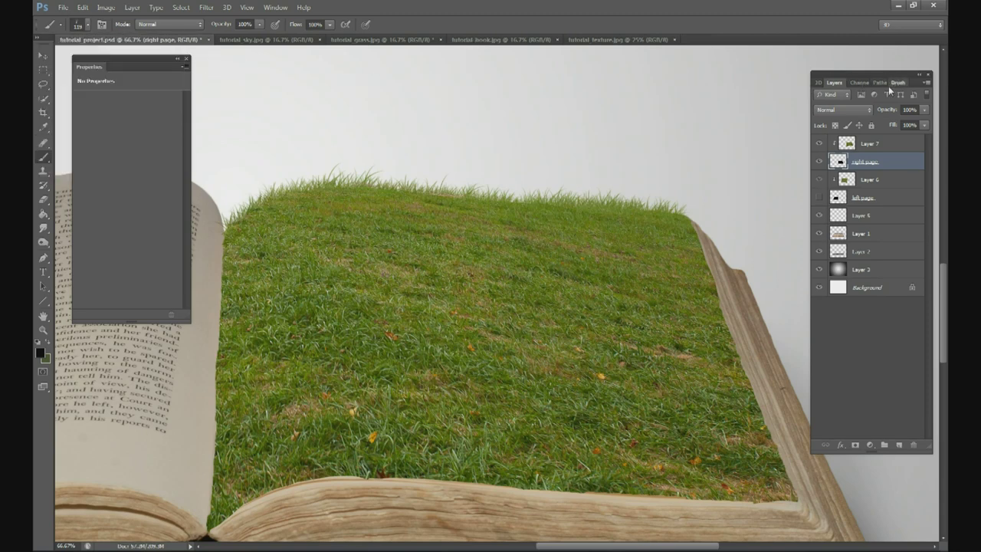
click(897, 82)
drag(868, 80, 706, 91)
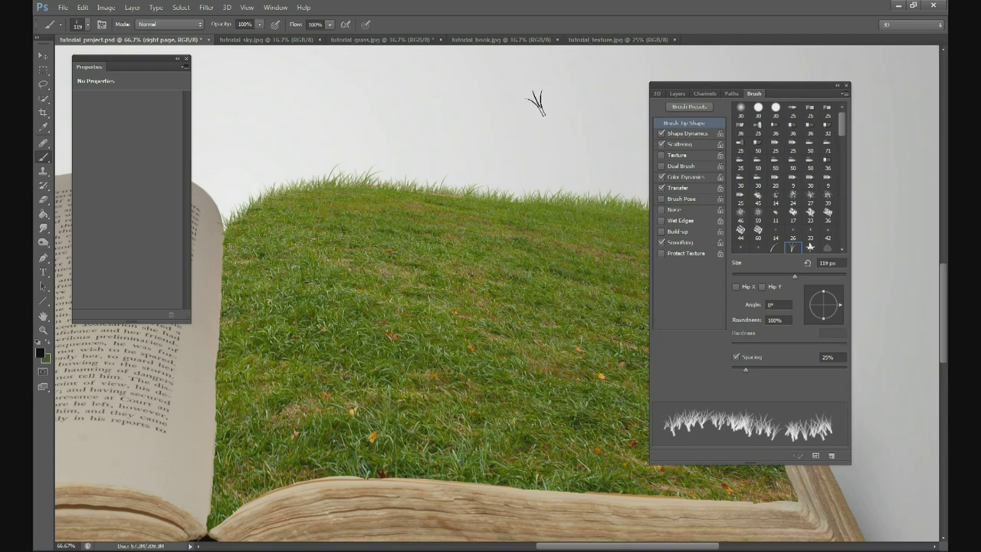
click(276, 7)
click(303, 7)
mouse_move(843, 310)
mouse_down()
mouse_move(828, 325)
mouse_move(834, 305)
mouse_move(820, 300)
mouse_move(835, 300)
mouse_move(833, 313)
mouse_up()
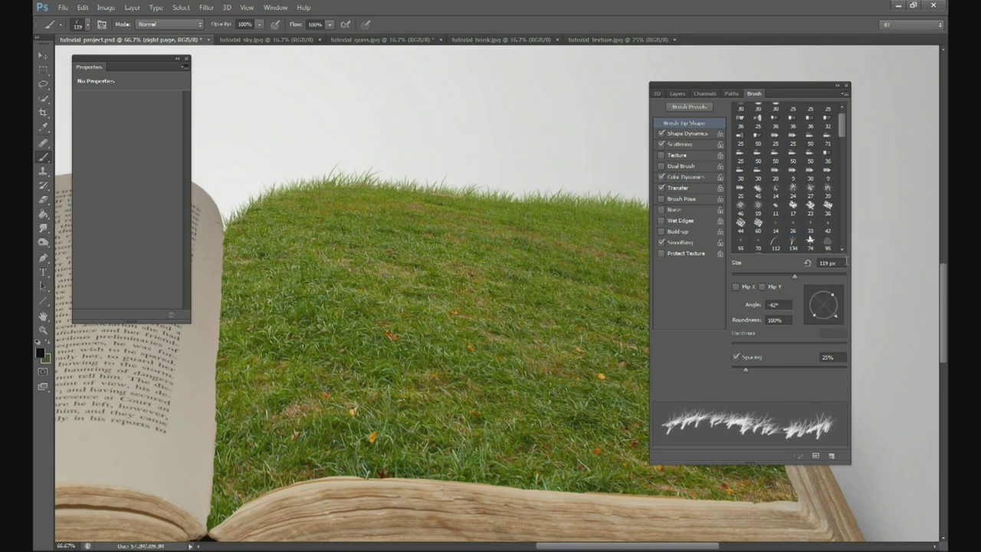
Reduce the grass brush to 98 px, rotate its tip to -99° and paint grass blades down the right page's outer side edge
mouse_move(771, 83)
mouse_down()
mouse_move(783, 84)
mouse_move(538, 105)
mouse_up()
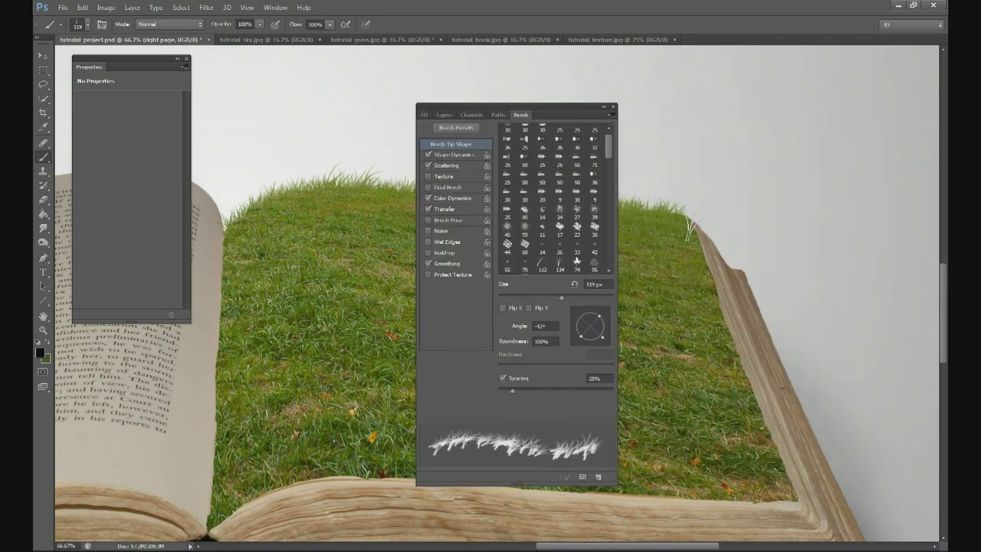
drag(557, 297, 554, 295)
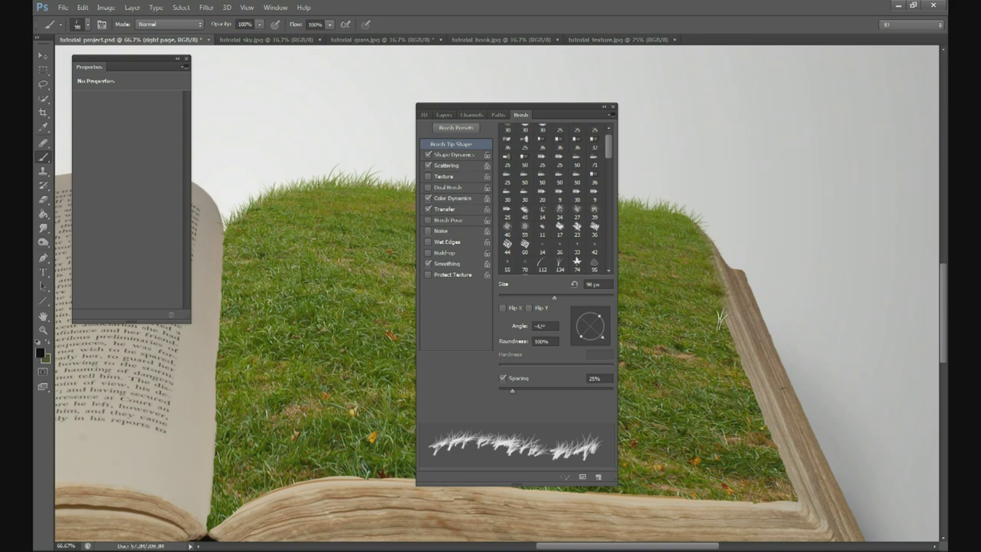
drag(602, 337, 590, 345)
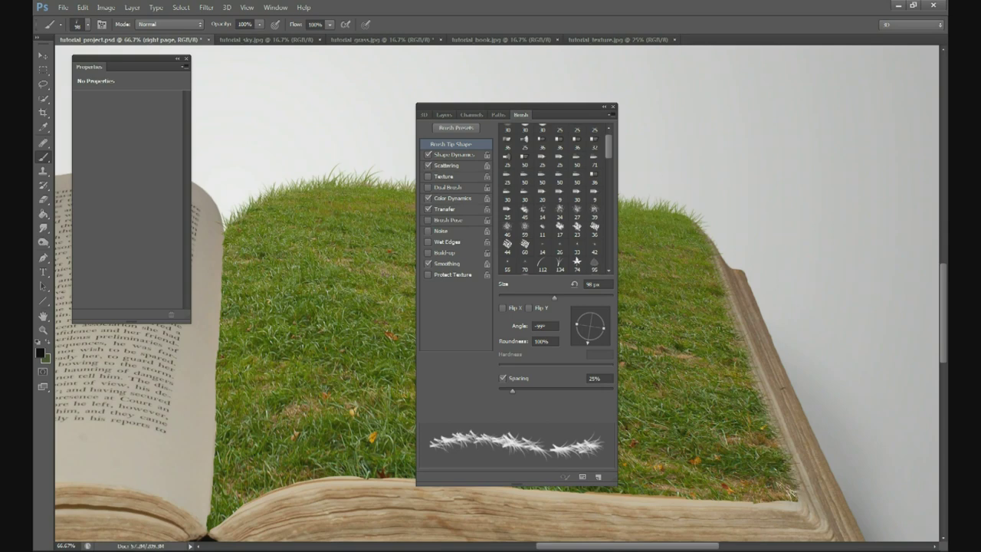
Set the grass tip's angle to 153° and paint grass blades along the right page's entire lower edge
key(ctrl+minus)
key(ctrl+minus)
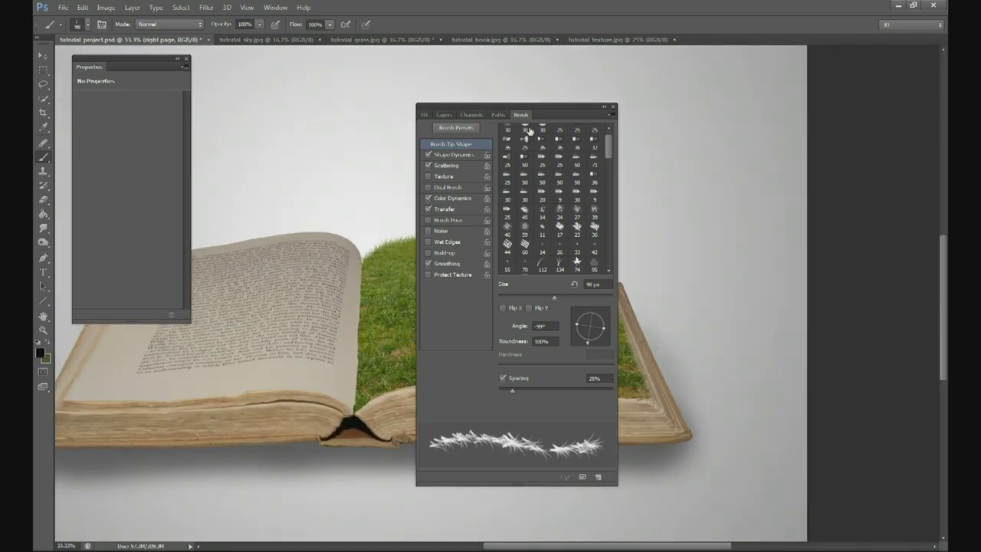
drag(538, 112, 816, 112)
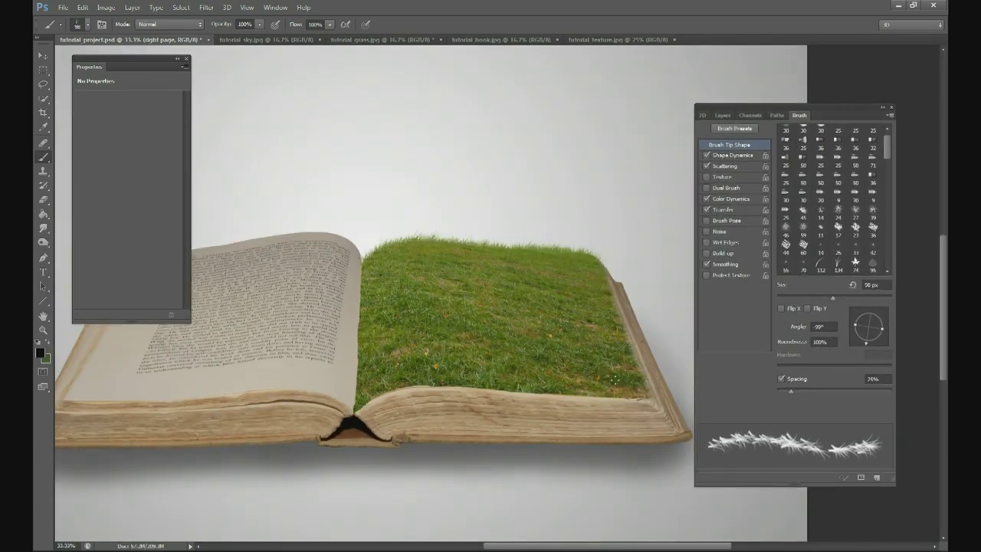
drag(866, 343, 829, 317)
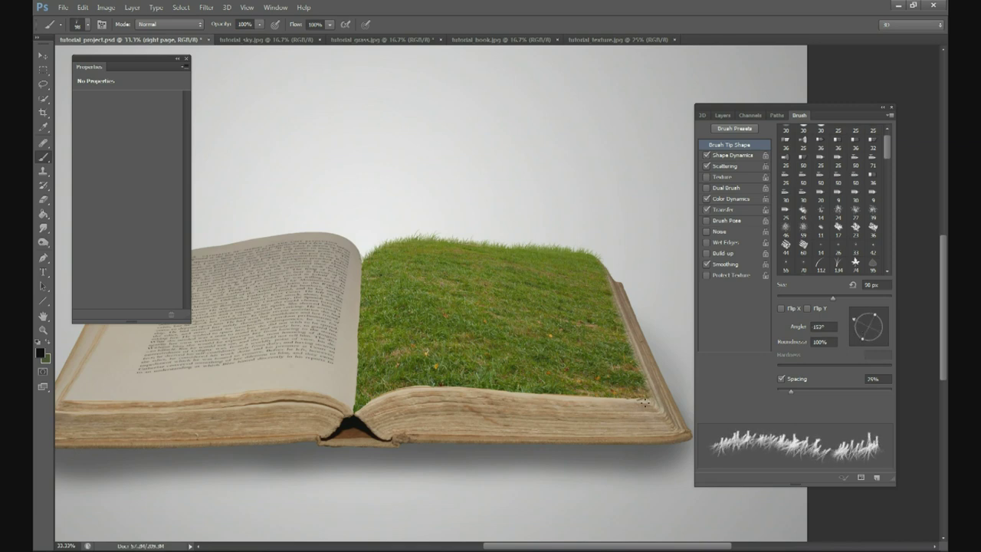
mouse_move(646, 401)
mouse_down()
mouse_move(422, 391)
mouse_move(421, 382)
mouse_move(375, 399)
mouse_up()
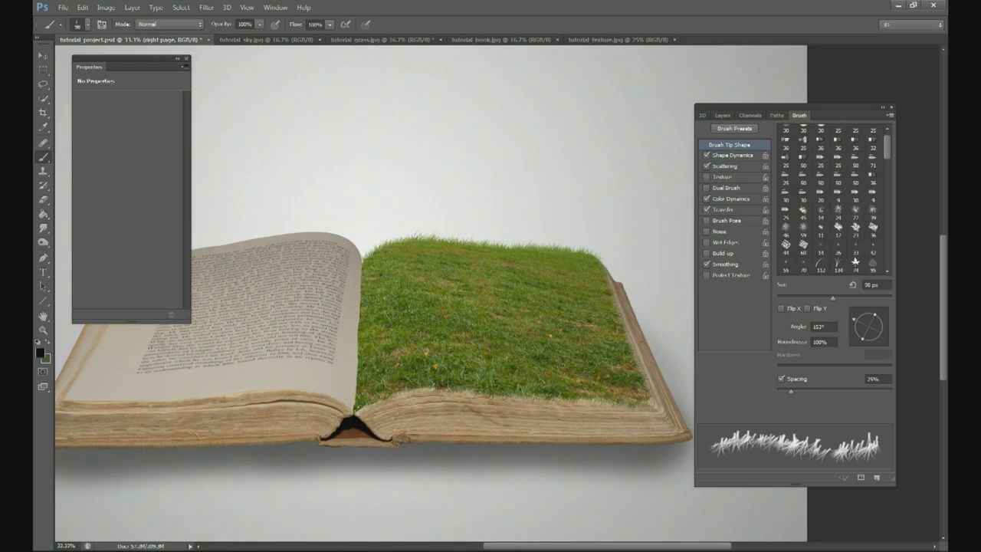
drag(422, 390, 401, 392)
drag(406, 390, 394, 393)
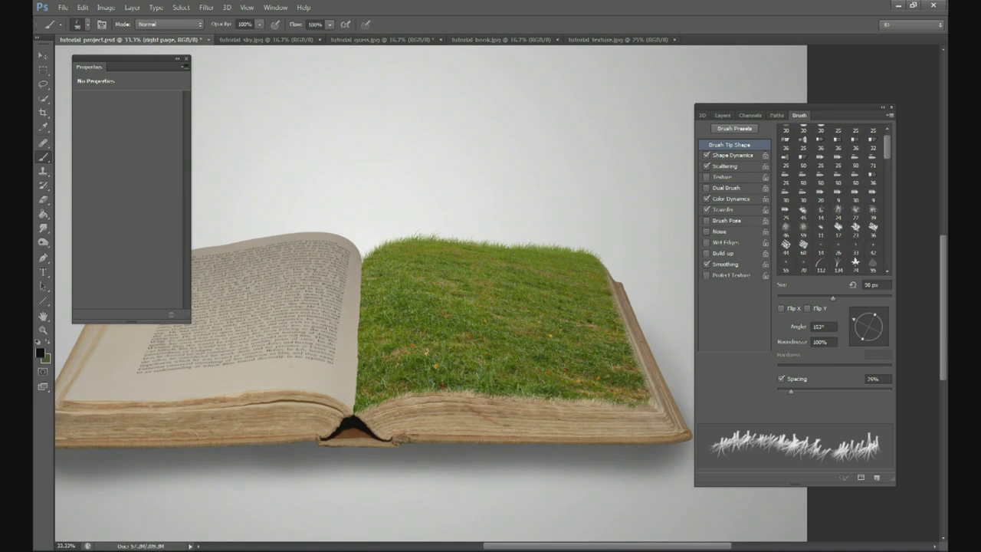
Switch to the 112 px grass blade tip, setting its angle to -138° and its size to 111 px
click(820, 262)
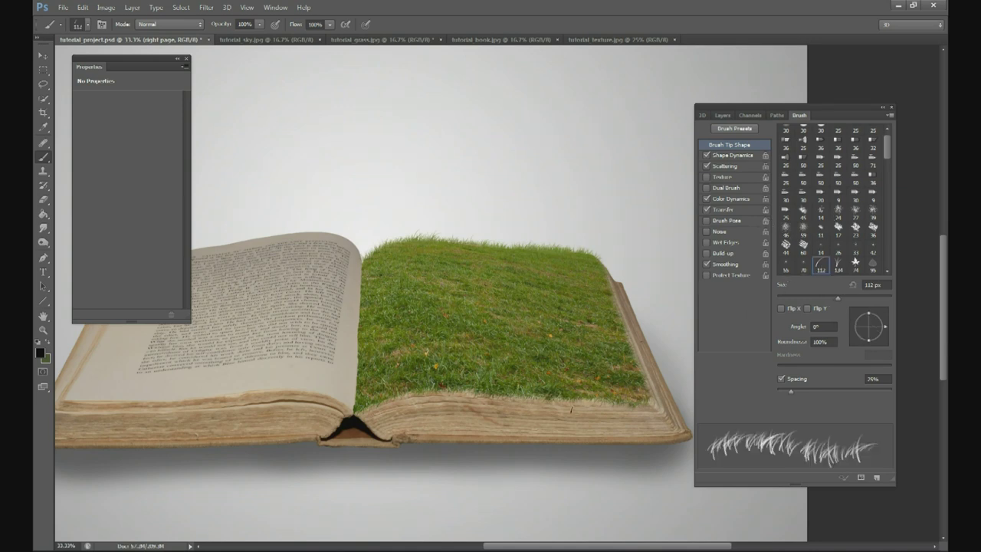
mouse_move(879, 329)
mouse_down()
mouse_move(875, 343)
mouse_move(861, 341)
mouse_up()
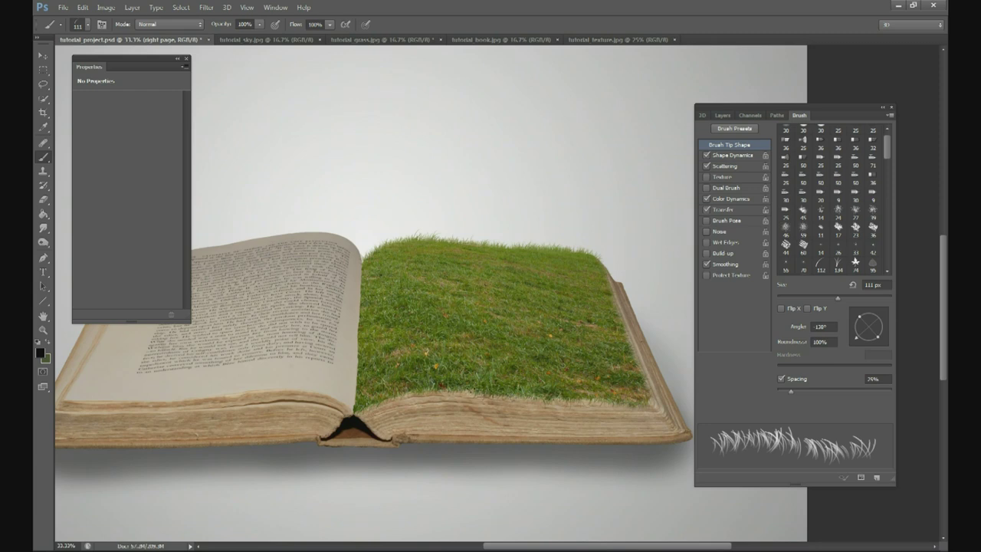
scroll(473, 388, down, 2)
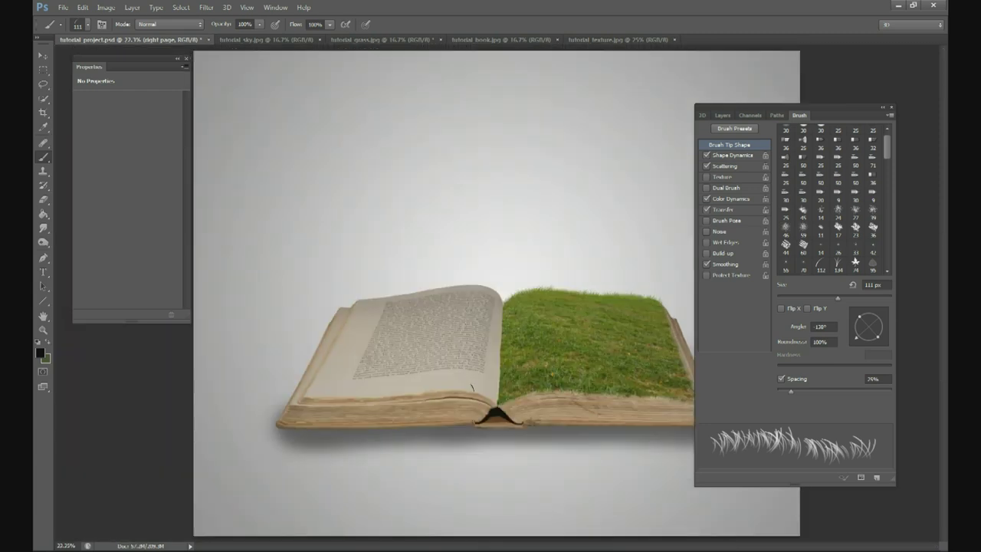
Make the left page layer visible and select it for painting
click(723, 116)
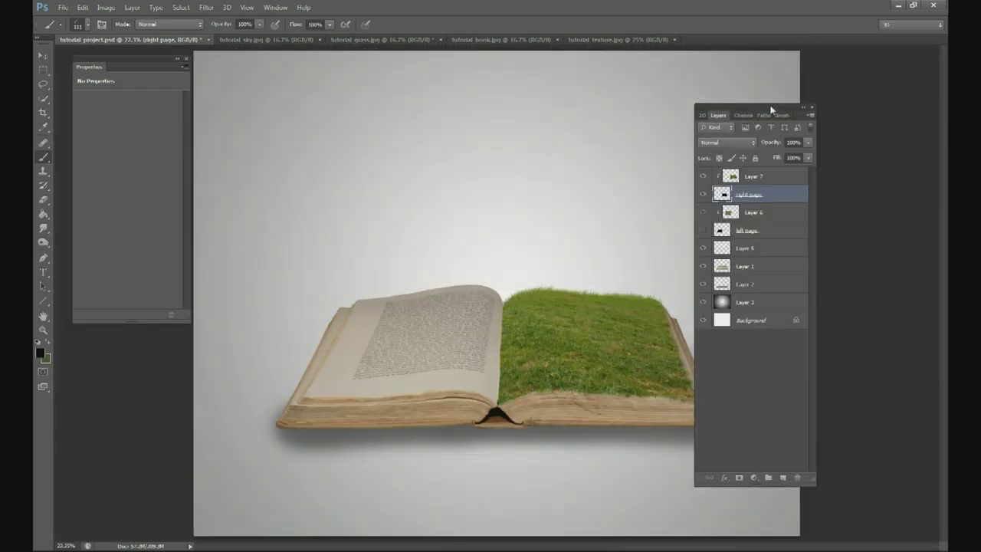
drag(772, 109, 872, 78)
click(802, 201)
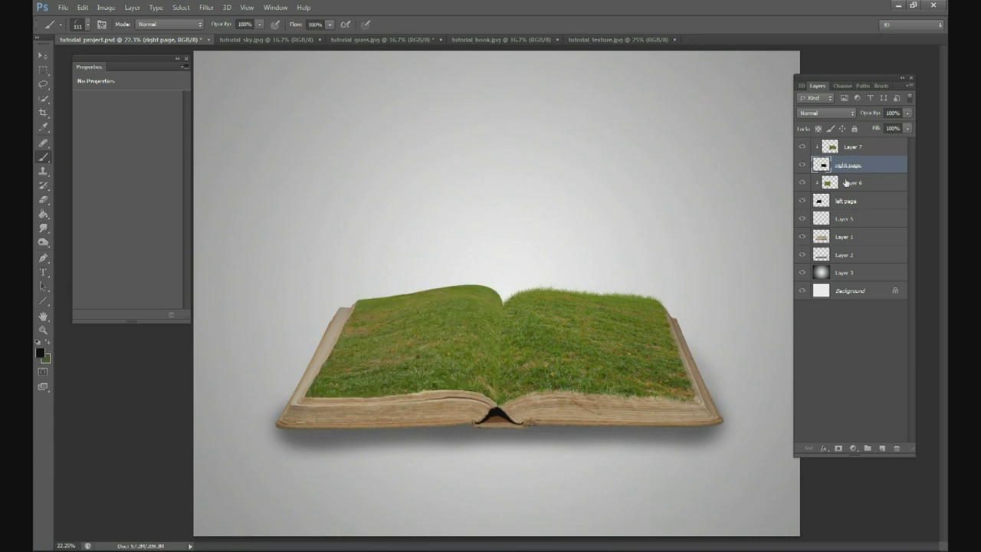
click(844, 201)
Choose the 134 px grass tip again, reduce it to 101 px and paint grass blades along the left page's upper edge
click(87, 25)
click(142, 135)
key(Return)
key(ctrl+plus)
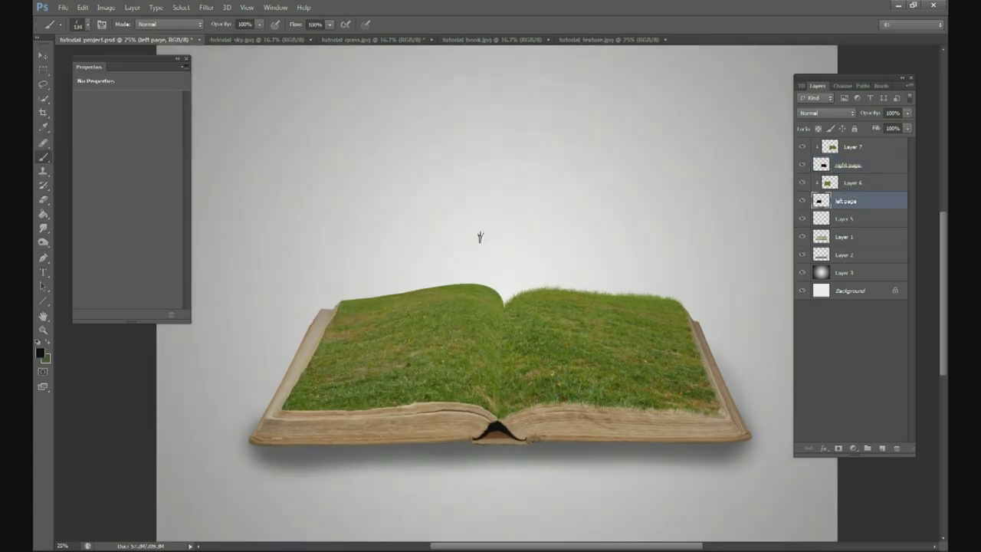
click(88, 25)
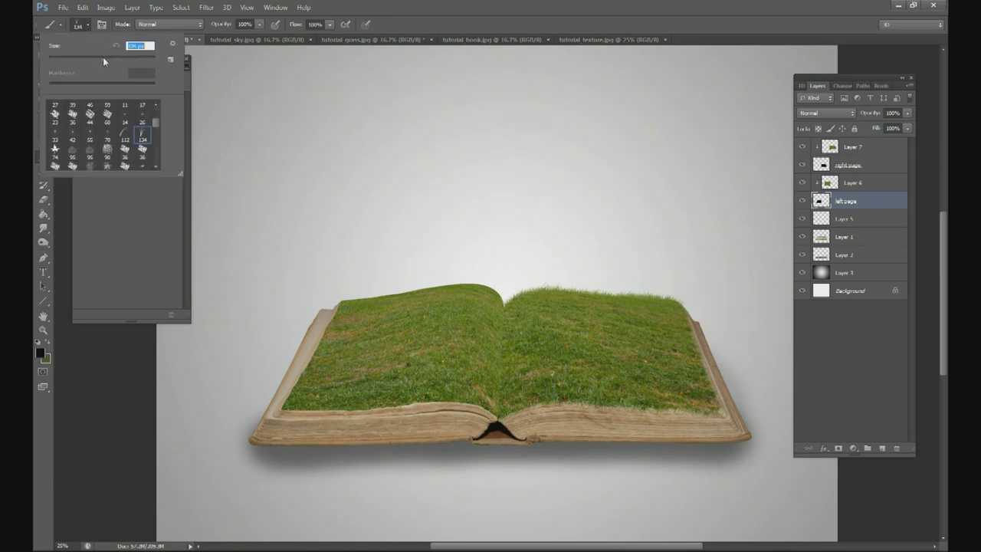
key(Return)
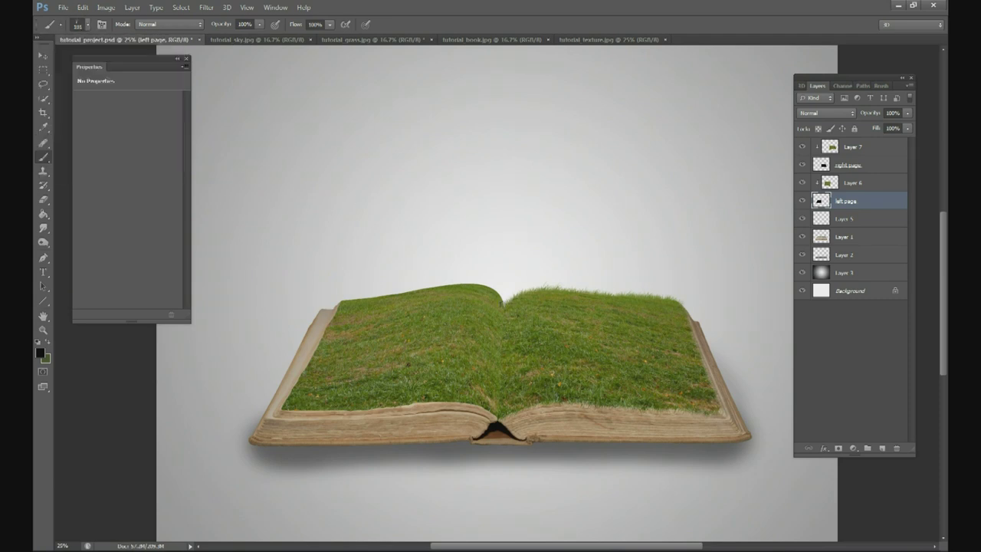
mouse_move(495, 284)
mouse_down()
mouse_move(386, 292)
mouse_move(399, 292)
mouse_move(392, 301)
mouse_move(411, 293)
mouse_move(377, 301)
mouse_up()
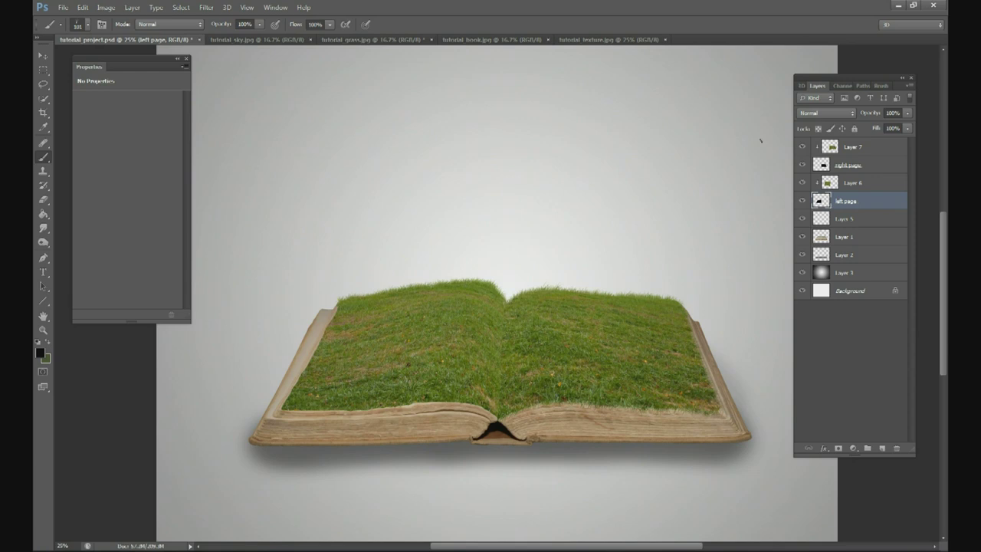
Rotate the grass tip to 95° and paint grass blades along the left page's outer side edge
click(881, 85)
drag(860, 75, 766, 72)
drag(885, 285, 872, 277)
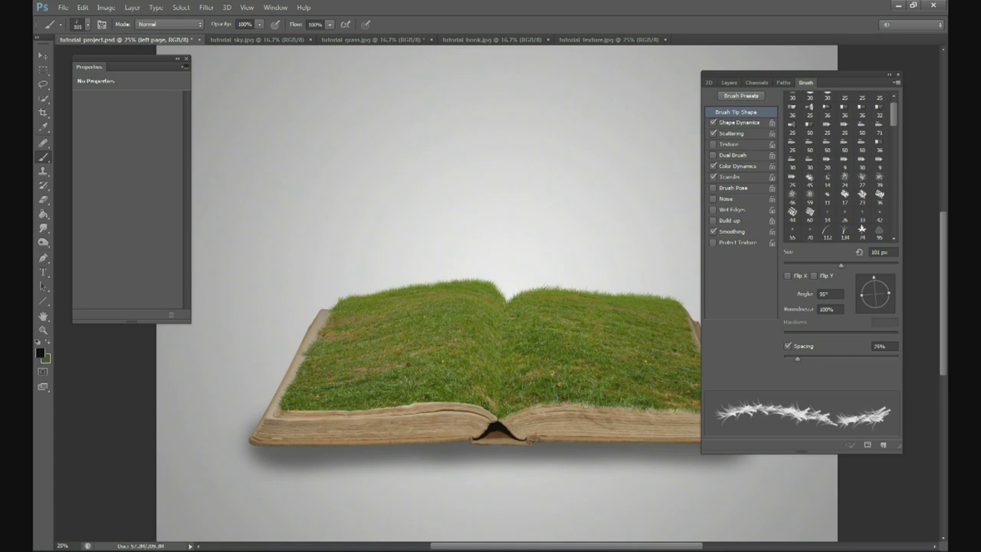
Rotate the grass tip to -166° and paint grass blades along the left page's lower edge
mouse_move(873, 295)
mouse_down()
mouse_move(886, 285)
mouse_move(850, 295)
mouse_up()
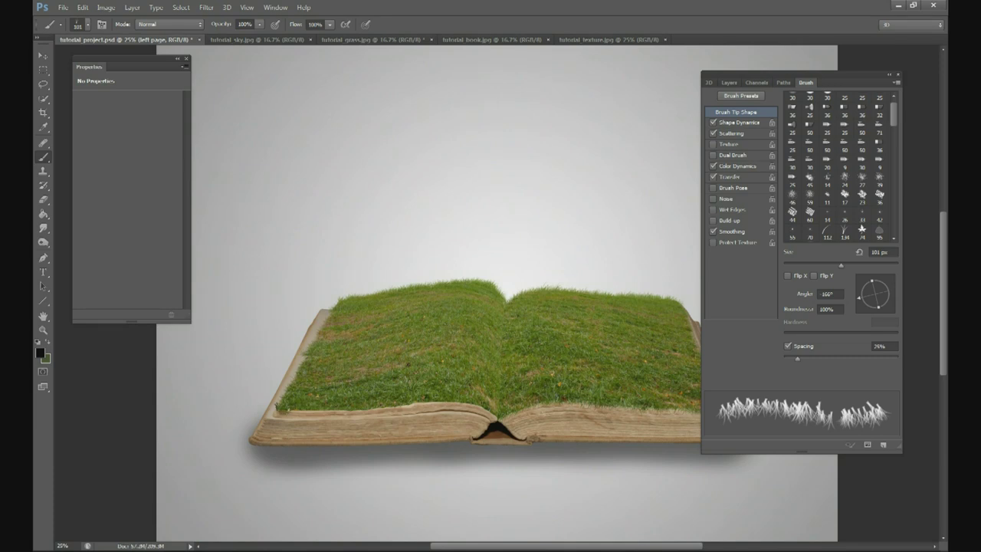
click(297, 418)
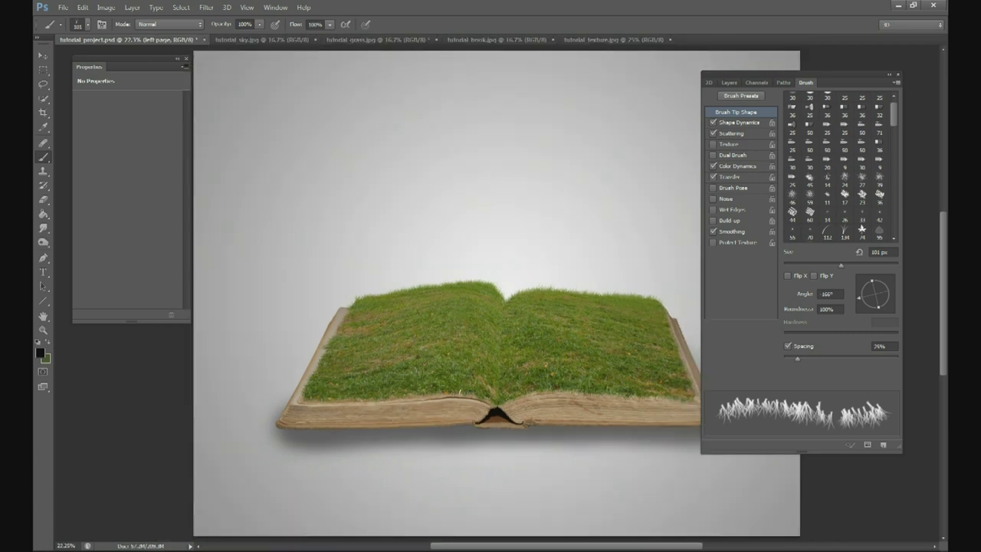
scroll(463, 397, down, 1)
Save the document and add a new empty layer above Layer 7
click(726, 83)
mouse_move(739, 72)
mouse_down()
mouse_move(855, 68)
mouse_move(824, 72)
mouse_up()
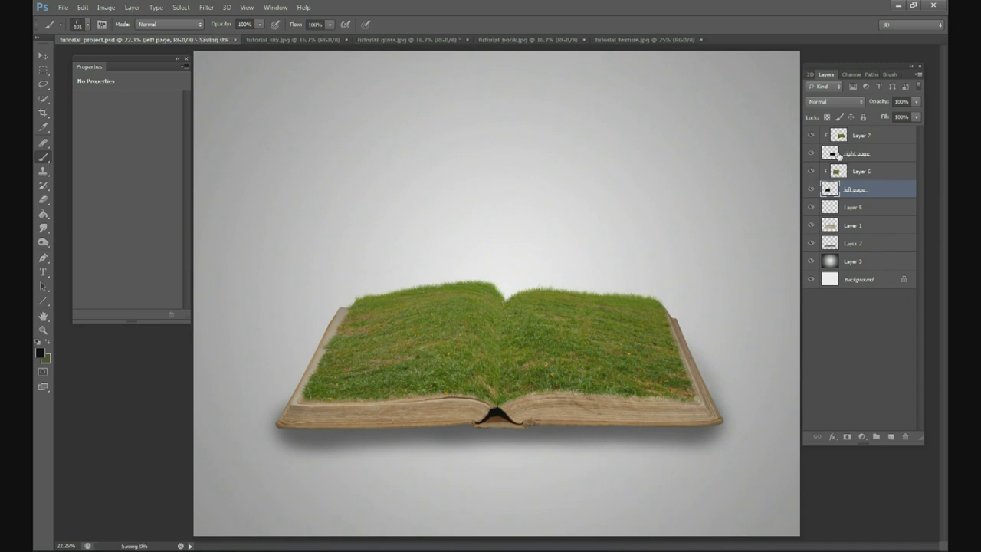
click(881, 137)
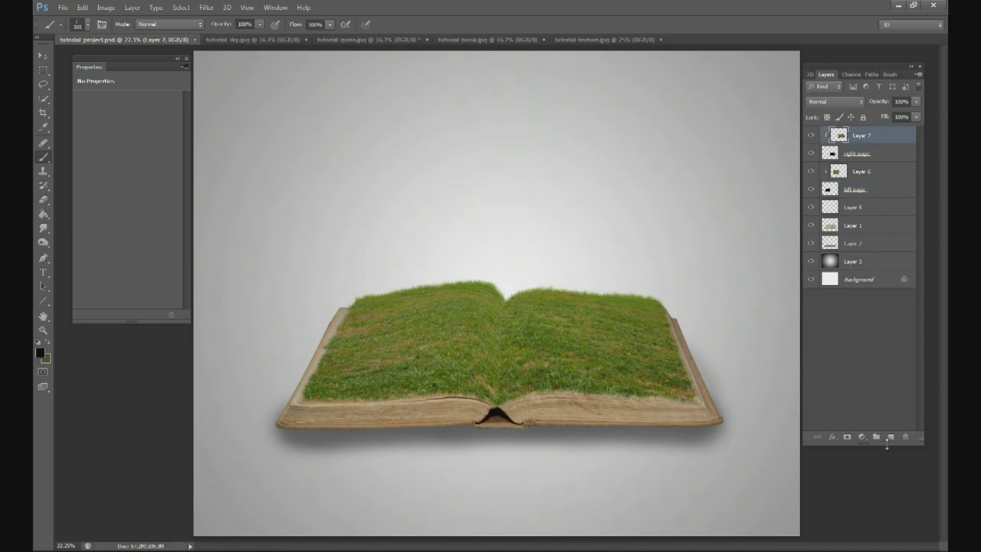
click(890, 437)
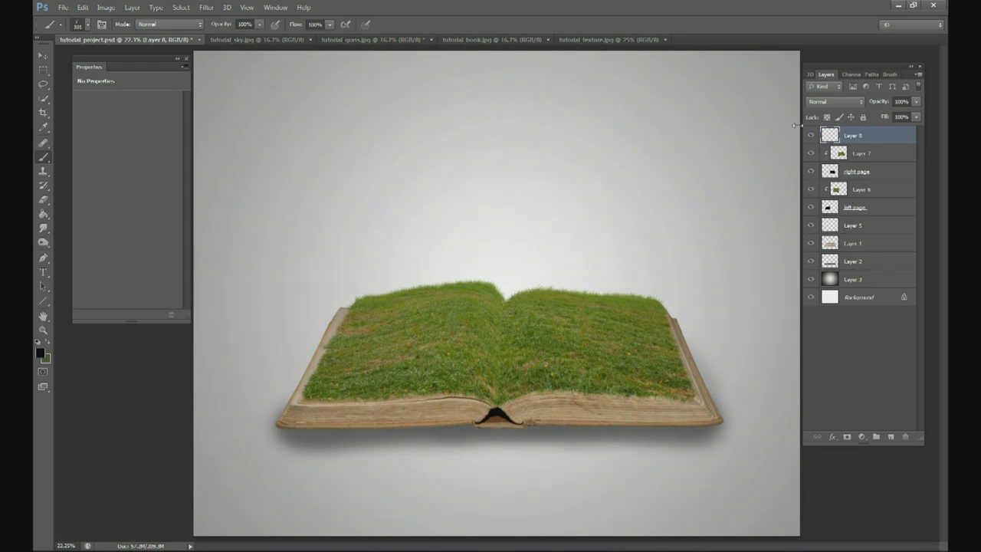
Create a group above Layer 7, move Layer 7, right page, Layer 6 and left page into it and collapse it
click(881, 159)
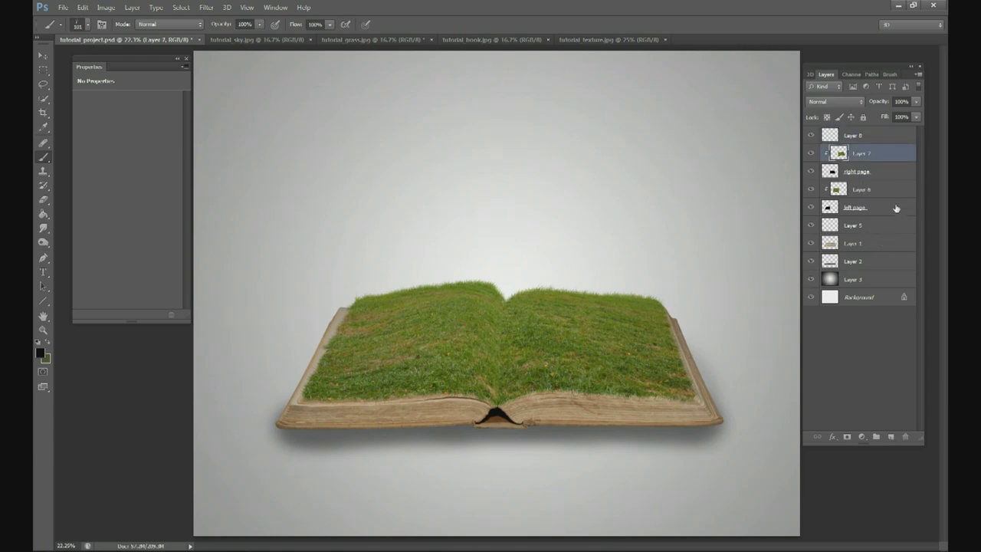
click(877, 436)
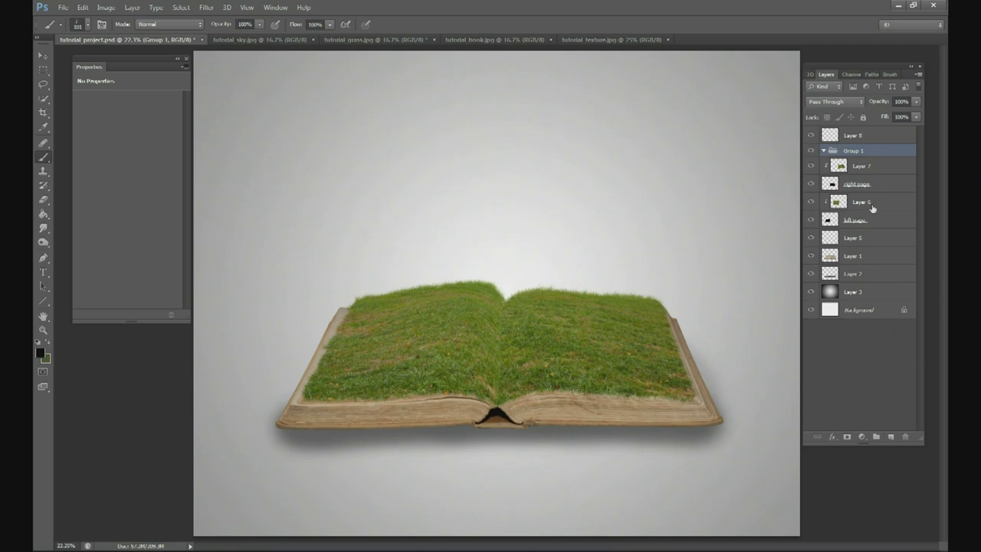
click(859, 169)
shift+click(880, 185)
shift+click(874, 202)
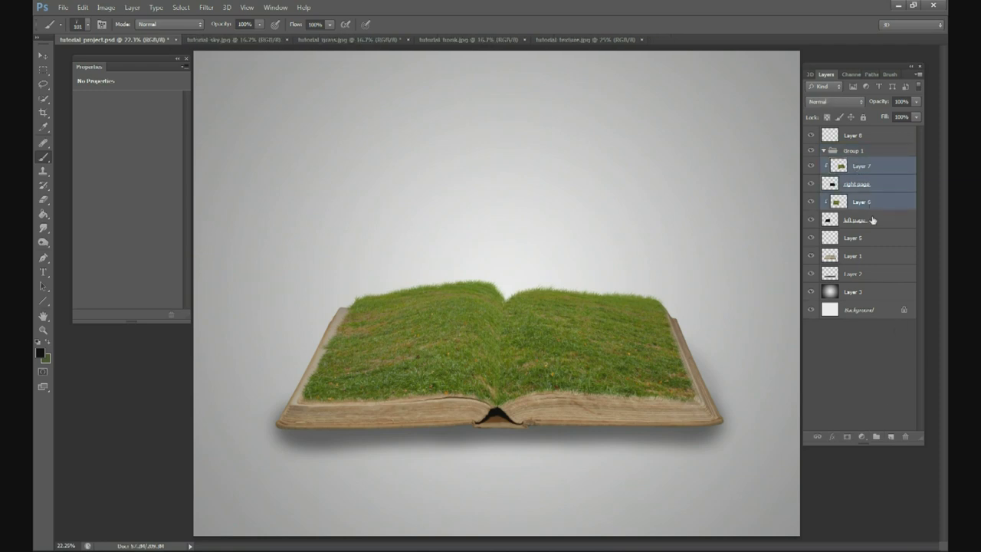
shift+click(874, 218)
drag(857, 170, 850, 155)
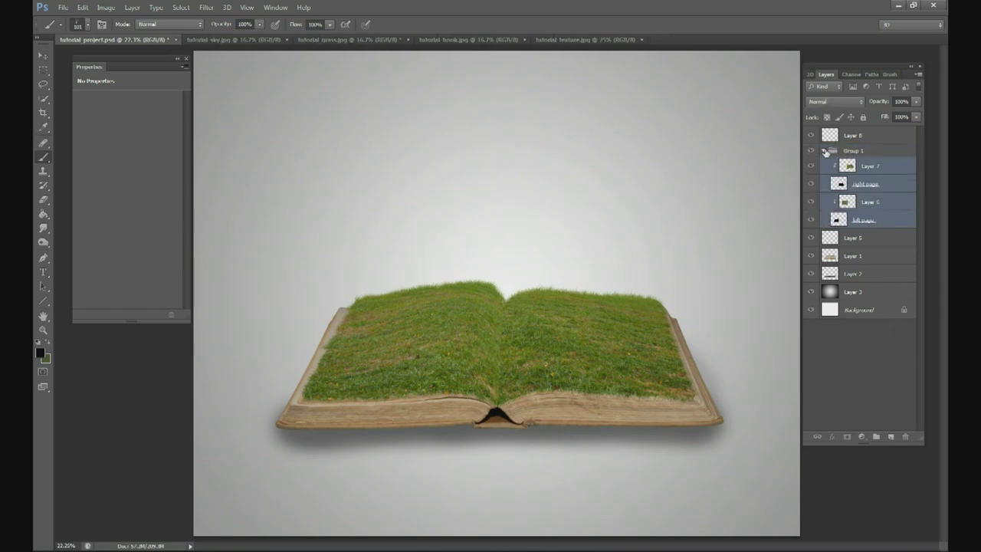
click(823, 151)
Toggle the grass group's visibility to compare the book with and without grass, and add a new layer directly above the group
click(811, 152)
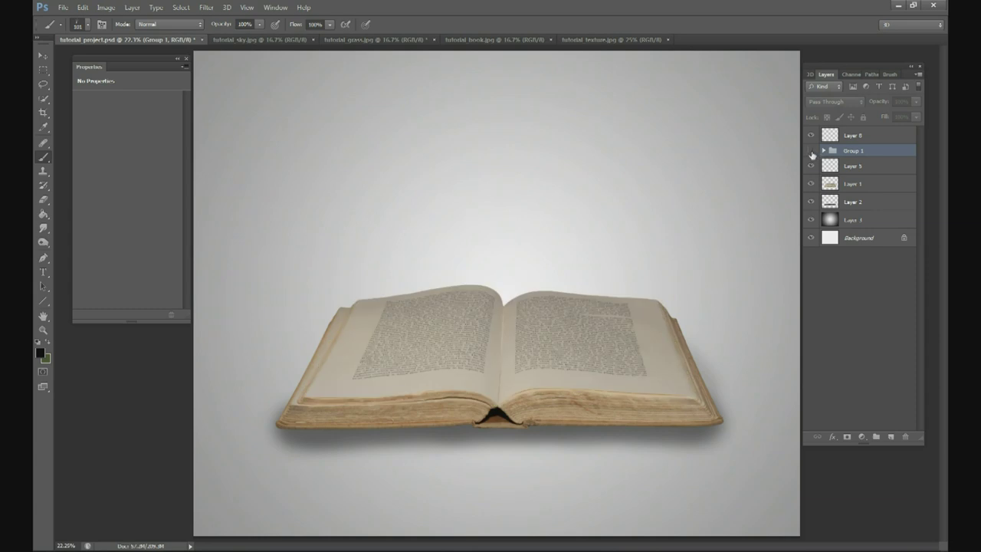
click(812, 152)
click(813, 155)
click(812, 153)
click(891, 437)
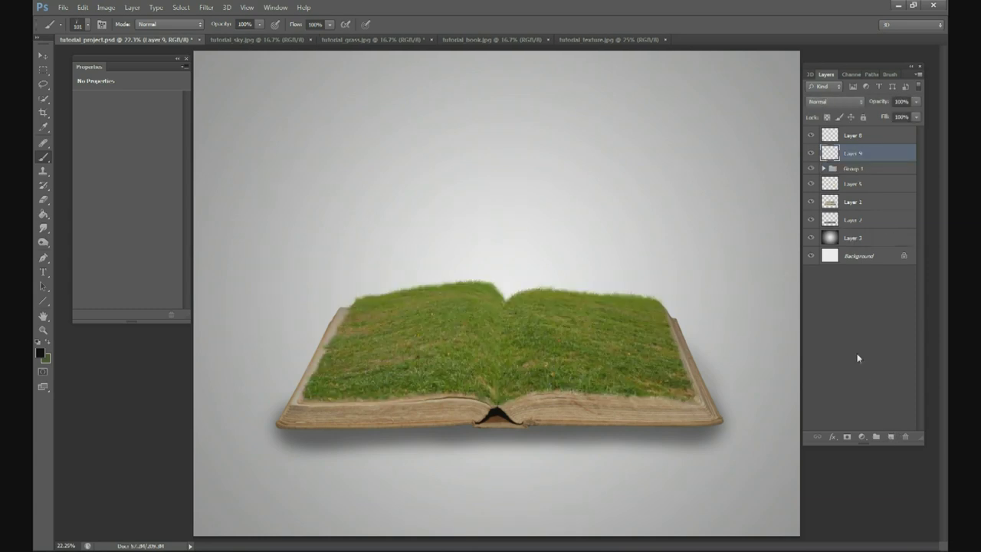
Compare the book with and without the grass group, then rename the group "pages"
click(812, 168)
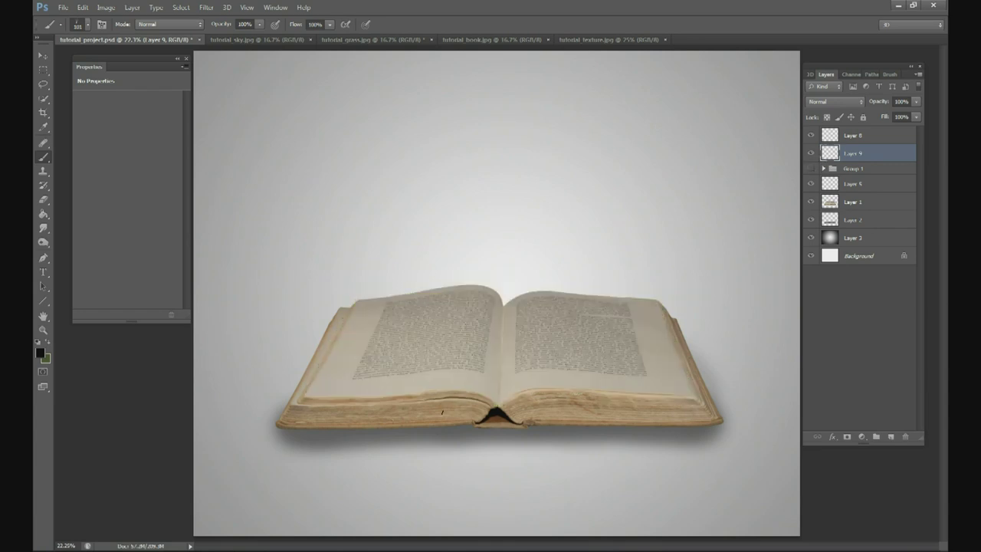
click(46, 54)
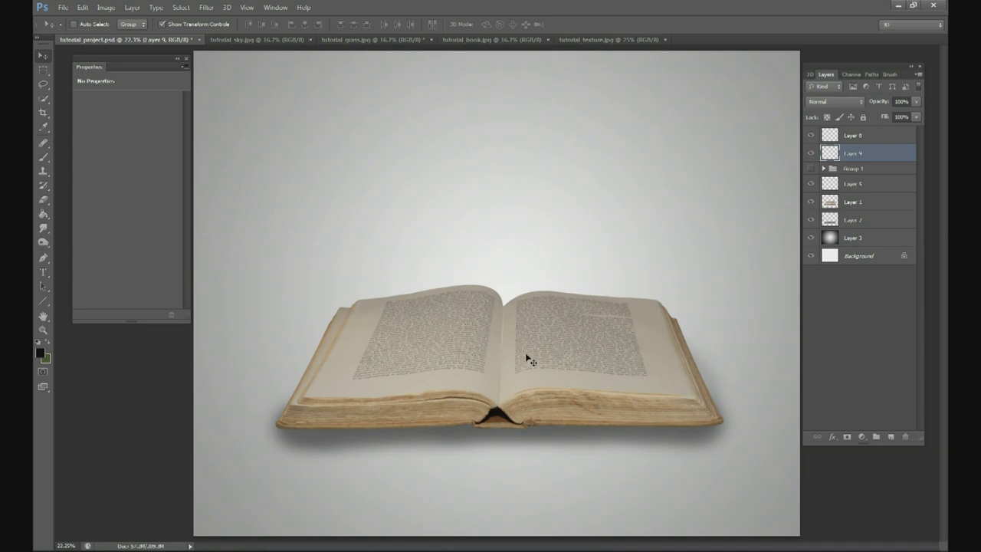
click(810, 168)
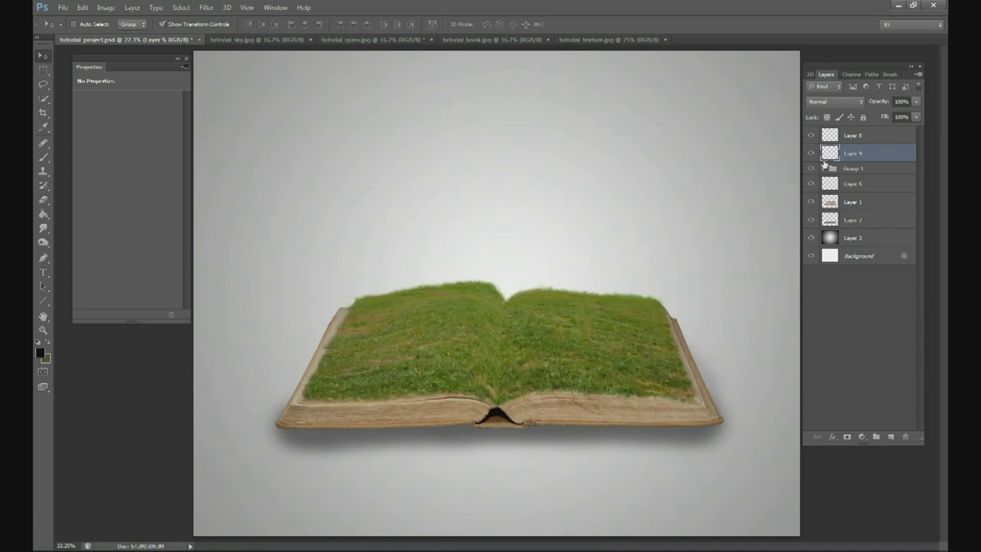
click(854, 172)
double_click(853, 169)
text(pages)
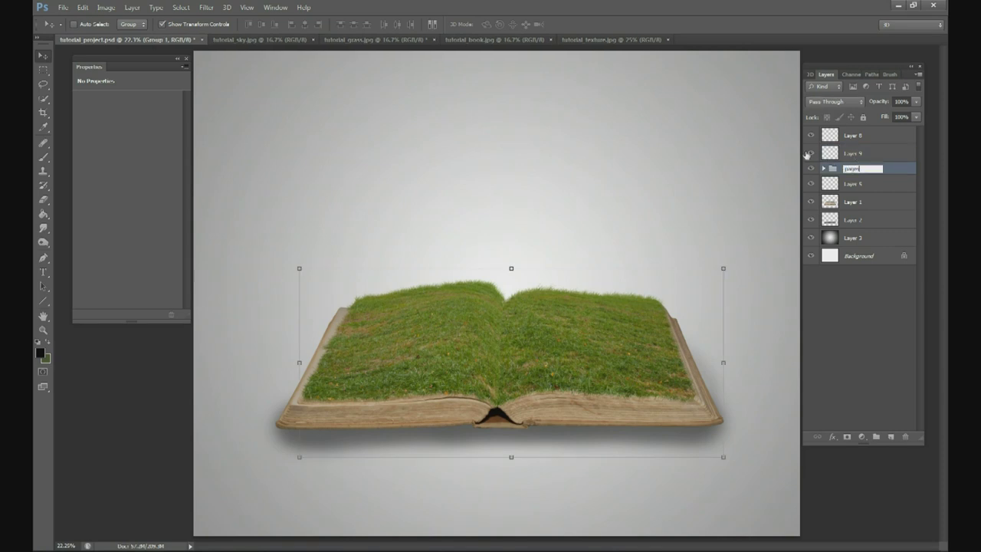
Clip Layer 9 to the pages group and rename it "page shadows"
click(858, 153)
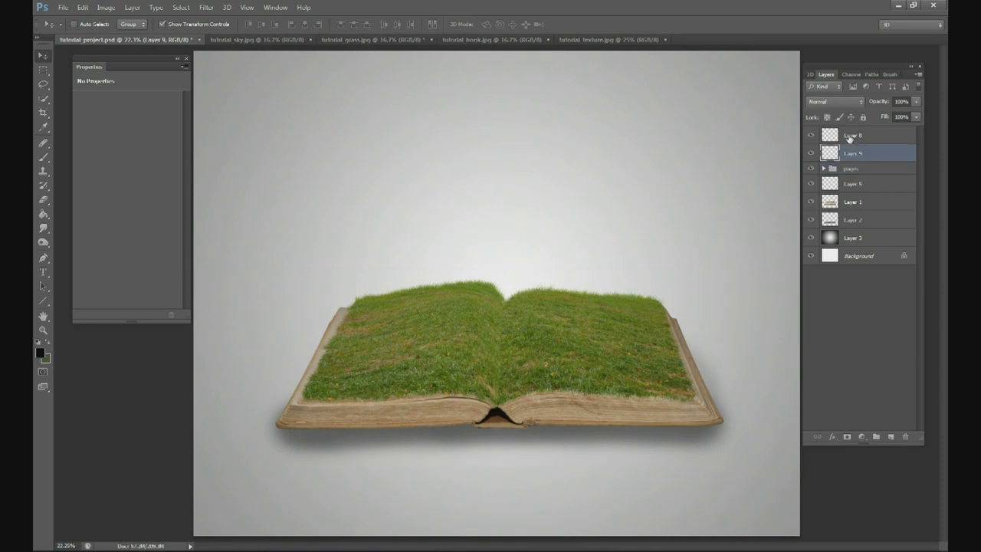
key(ctrl+alt+g)
double_click(866, 156)
text(ges)
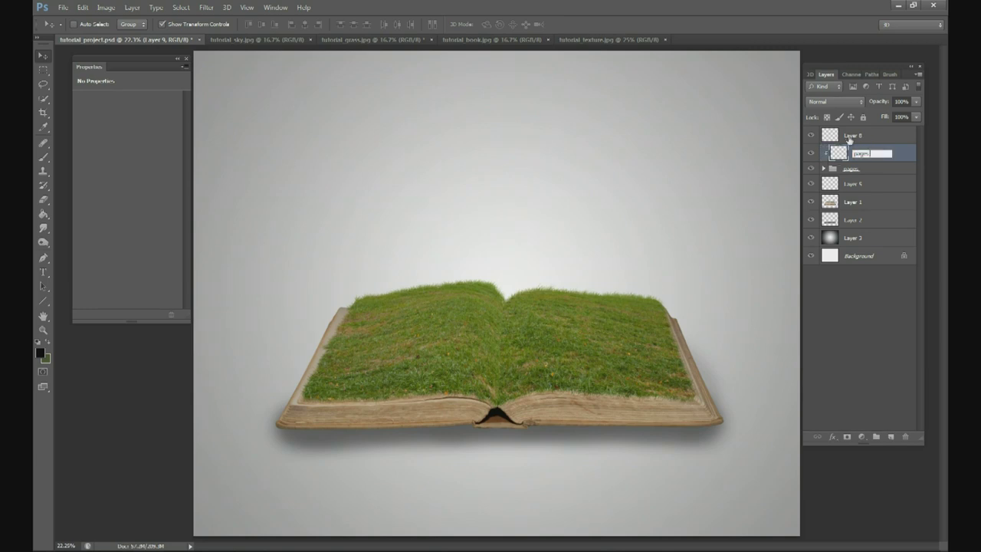
text(age shadows)
key(Return)
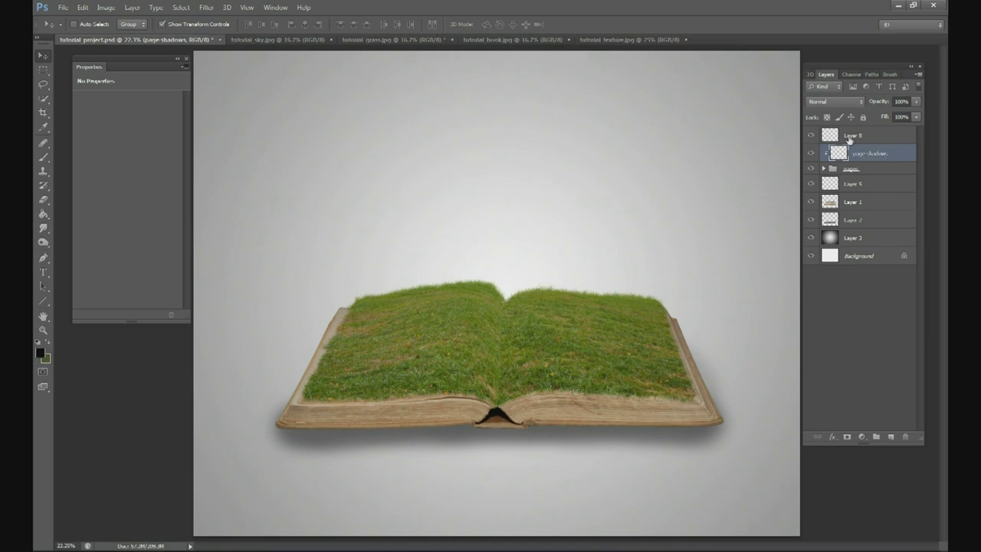
Set up a soft round black brush with 0% hardness, 20% opacity and a size of about 267 px
click(47, 144)
click(81, 24)
click(125, 109)
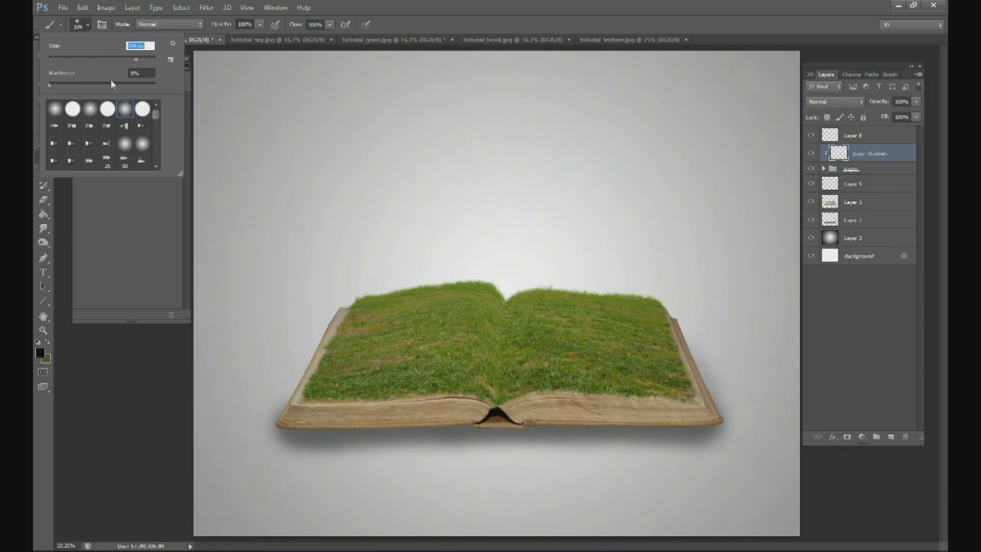
click(40, 352)
click(345, 379)
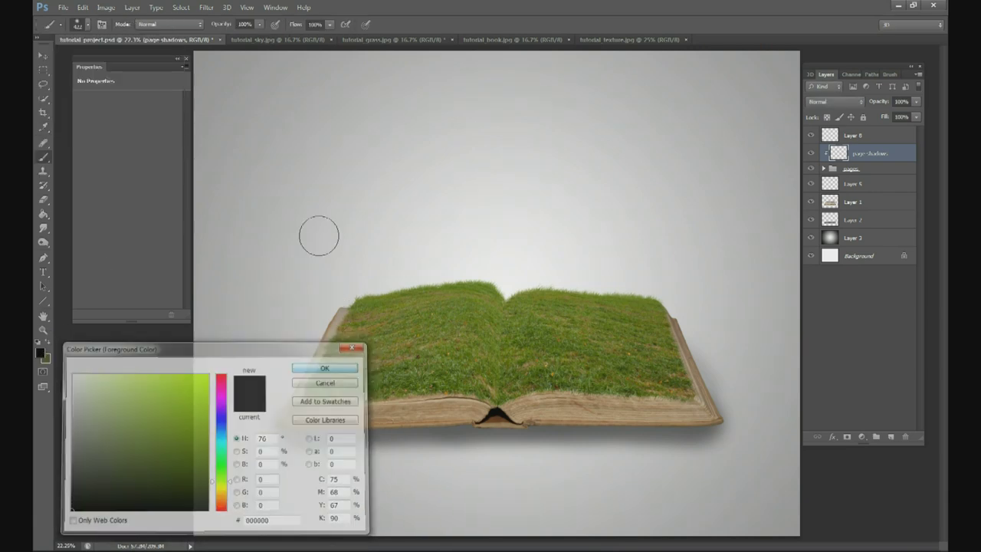
click(259, 24)
drag(229, 40, 220, 40)
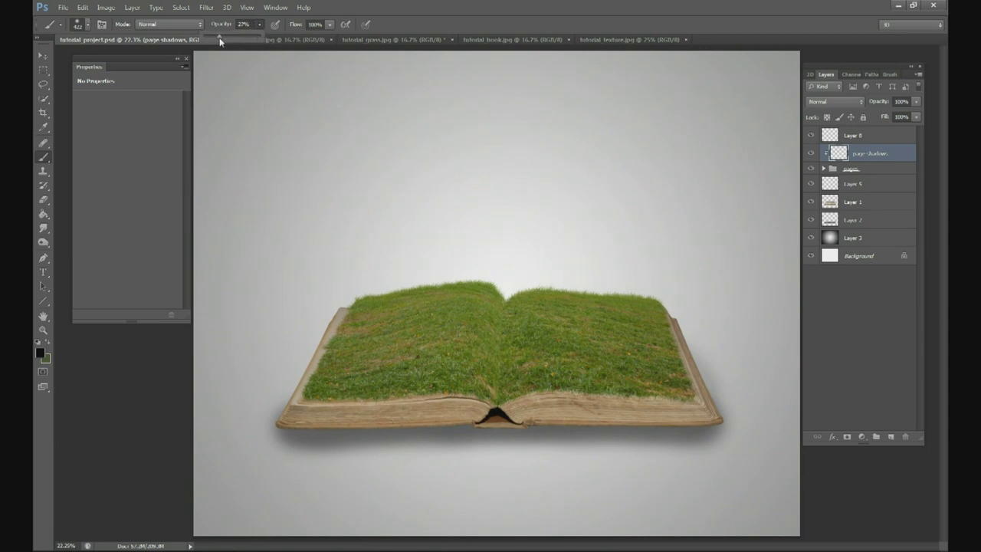
click(86, 24)
drag(135, 58, 133, 58)
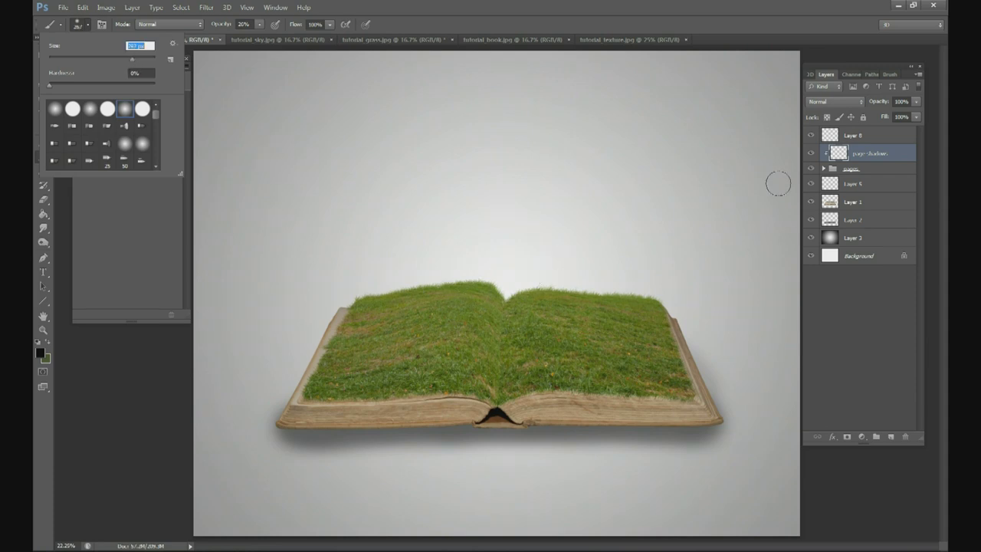
click(502, 291)
drag(497, 311, 490, 413)
drag(512, 296, 494, 420)
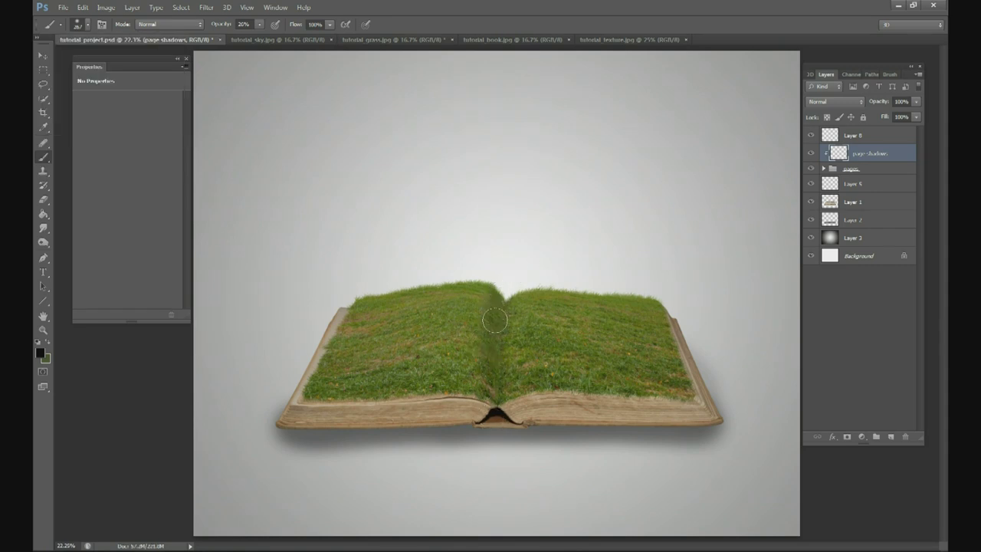
key(ctrl+z)
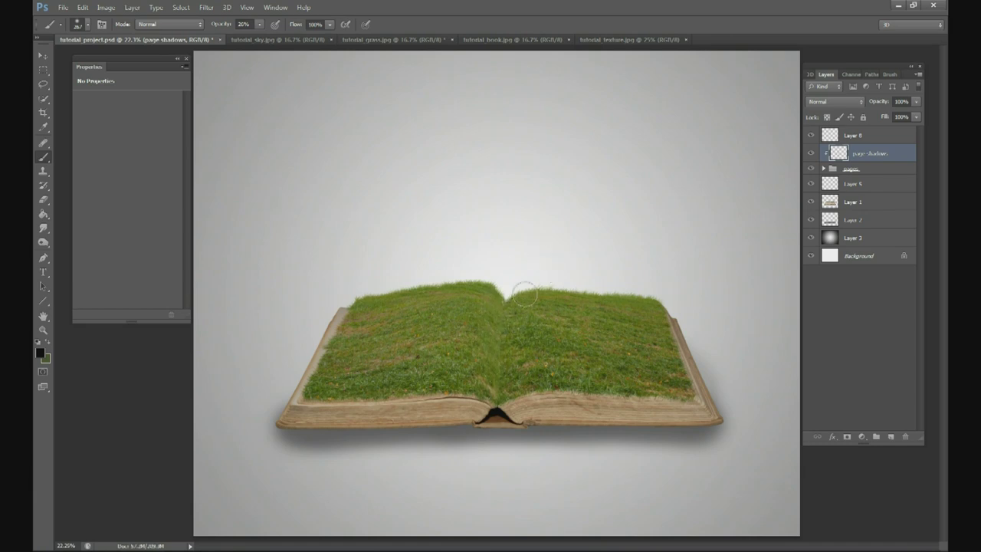
Paint soft shadows along the gutter between the grass pages, then deepen the crease with a 90 px brush
drag(511, 294, 513, 414)
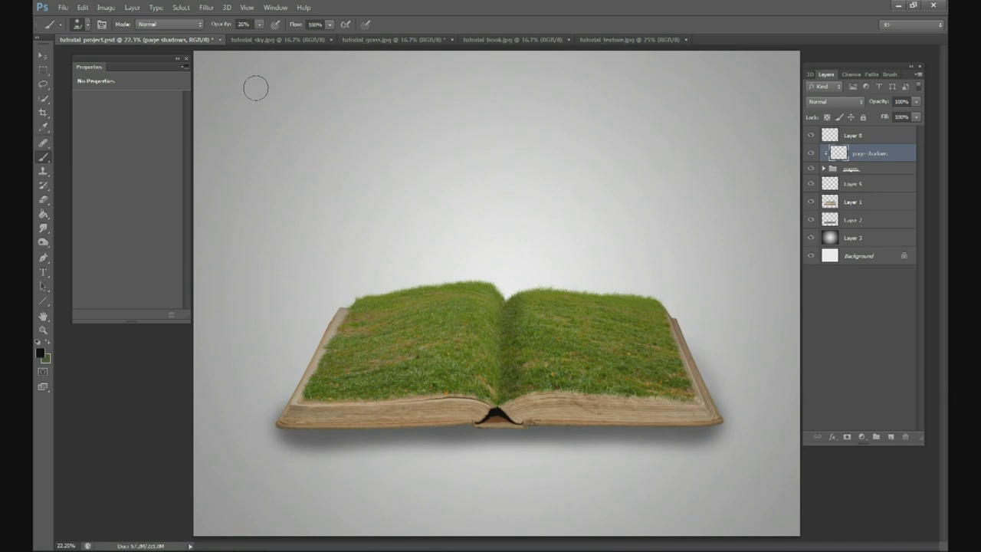
drag(507, 297, 495, 417)
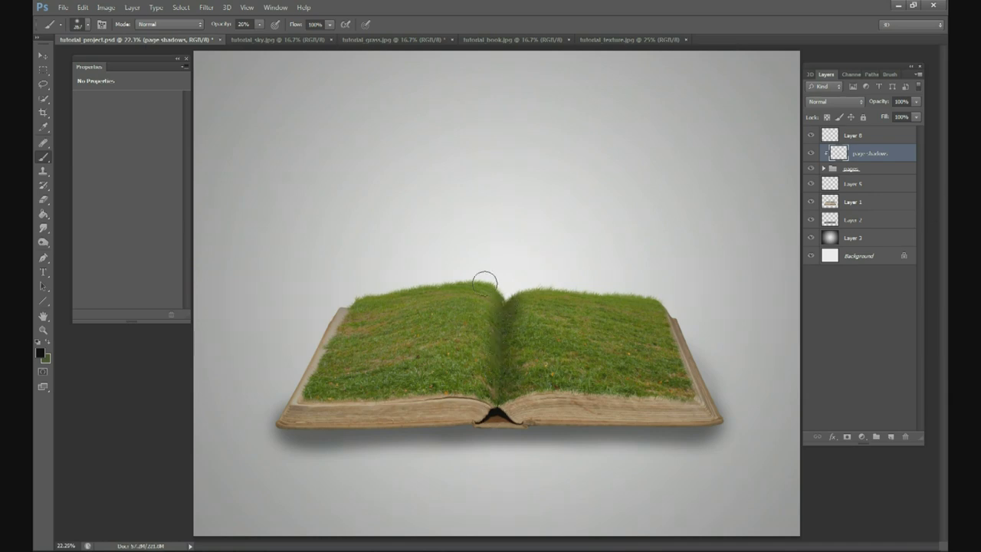
click(87, 23)
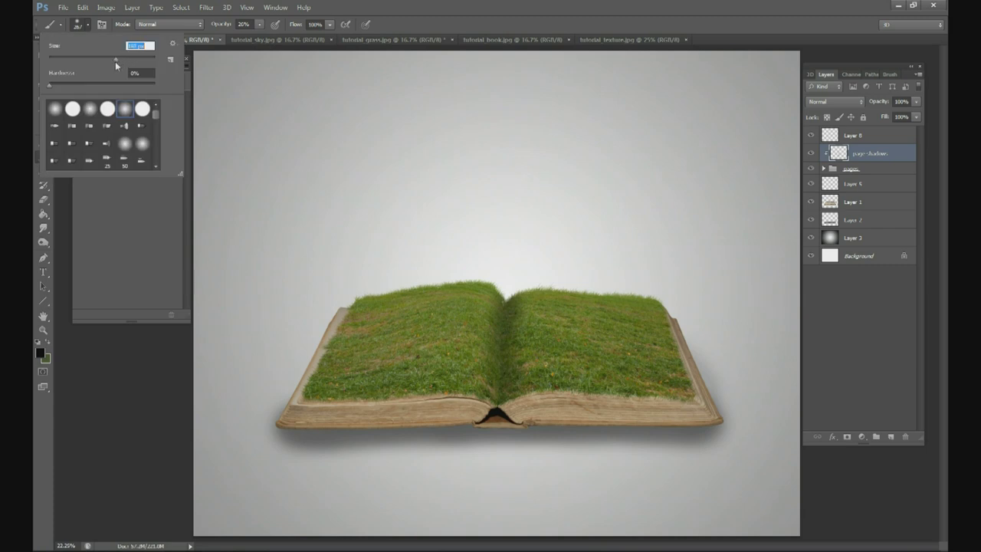
text(90)
key(Return)
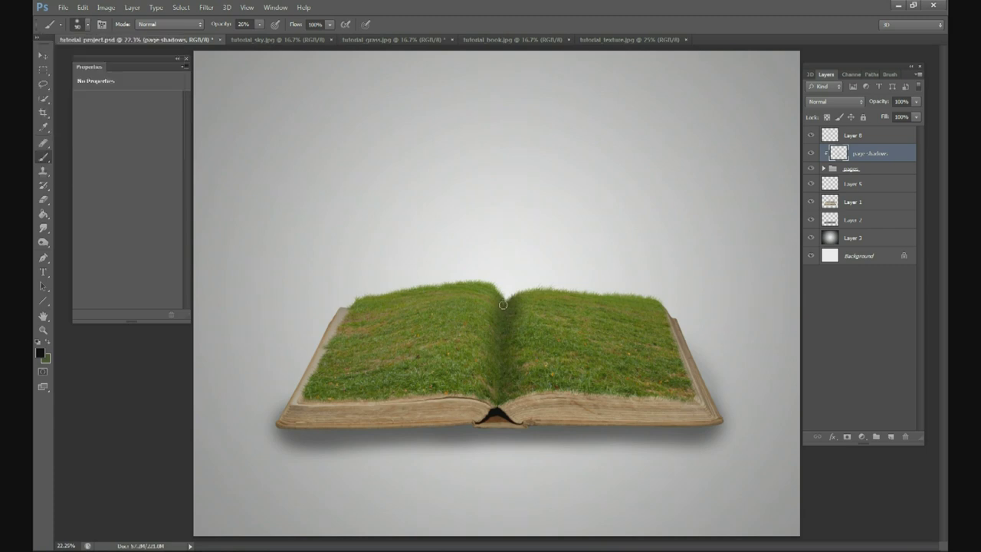
drag(501, 328, 501, 415)
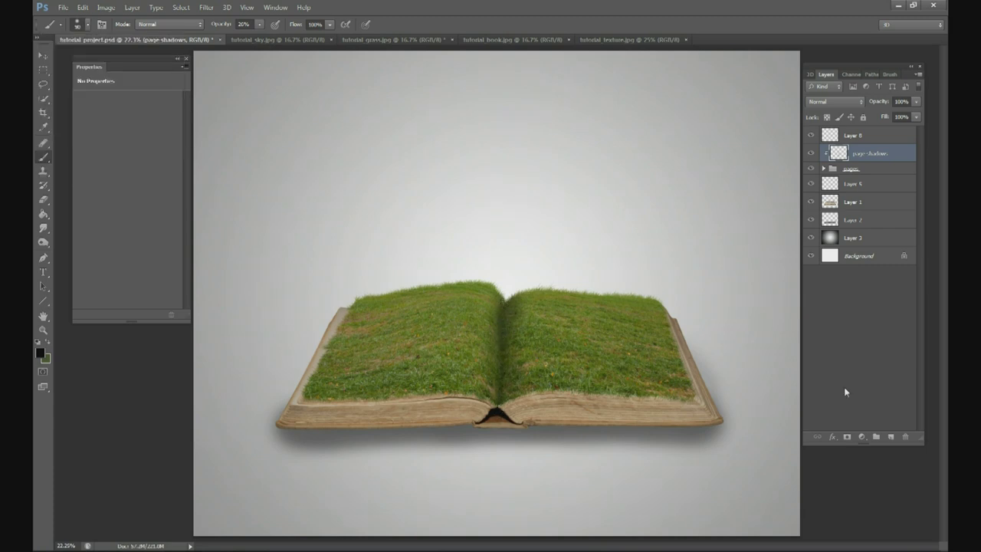
Add a layer mask to the page shadows layer and prepare a black brush of about 246 px
click(847, 436)
key(d)
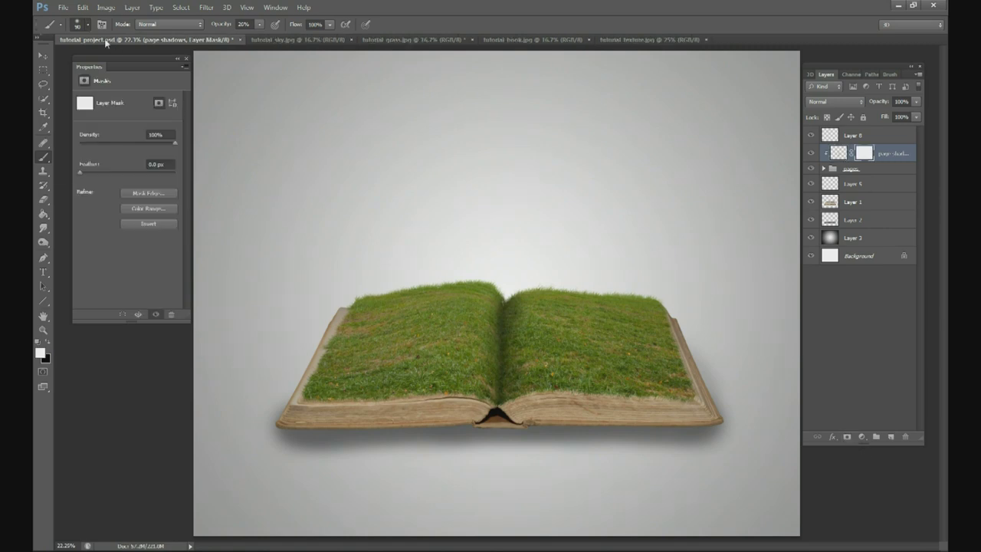
click(87, 24)
click(131, 59)
key(x)
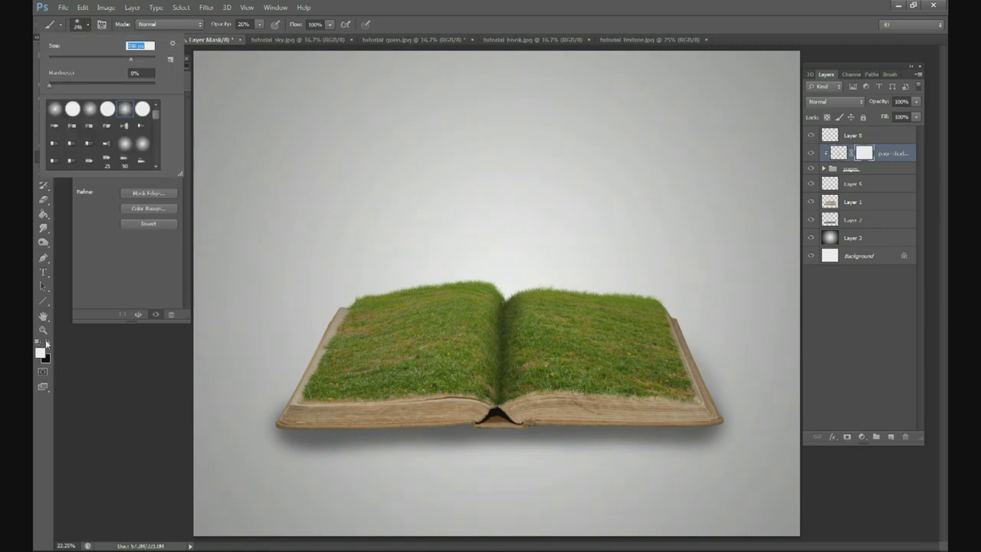
key(Return)
Lower the page shadows layer's opacity to 63% and toggle its visibility to compare the gutter shading
click(915, 101)
drag(916, 115, 900, 115)
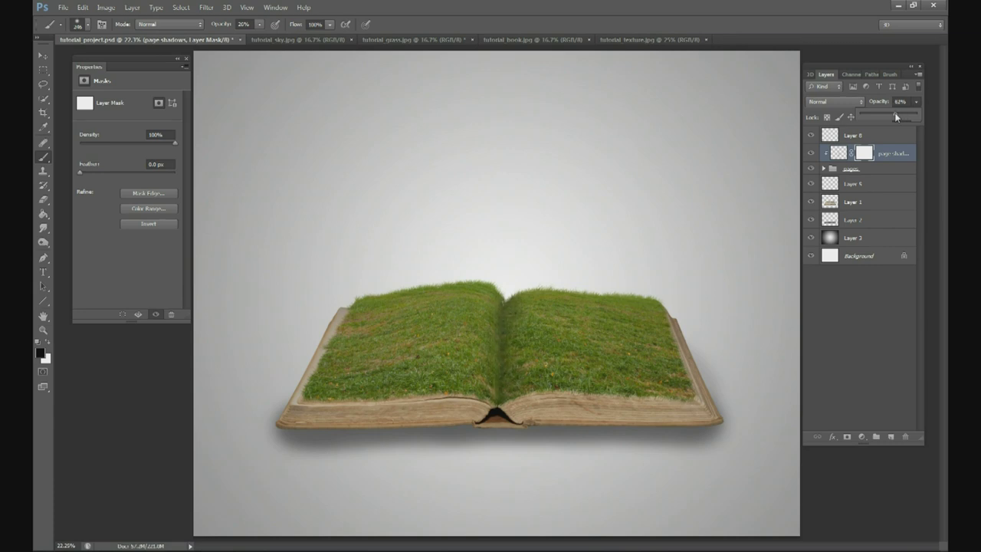
click(810, 152)
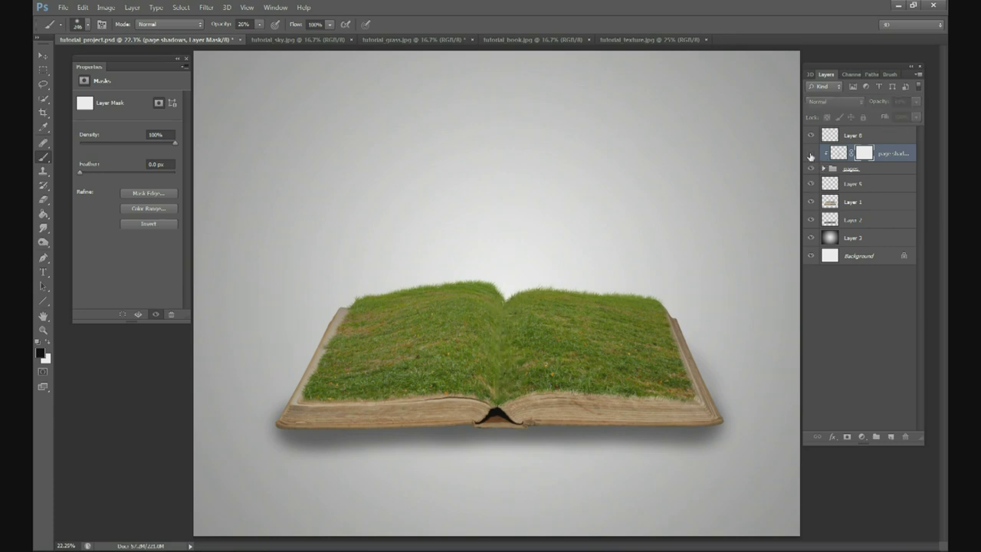
click(810, 153)
click(810, 153)
click(811, 153)
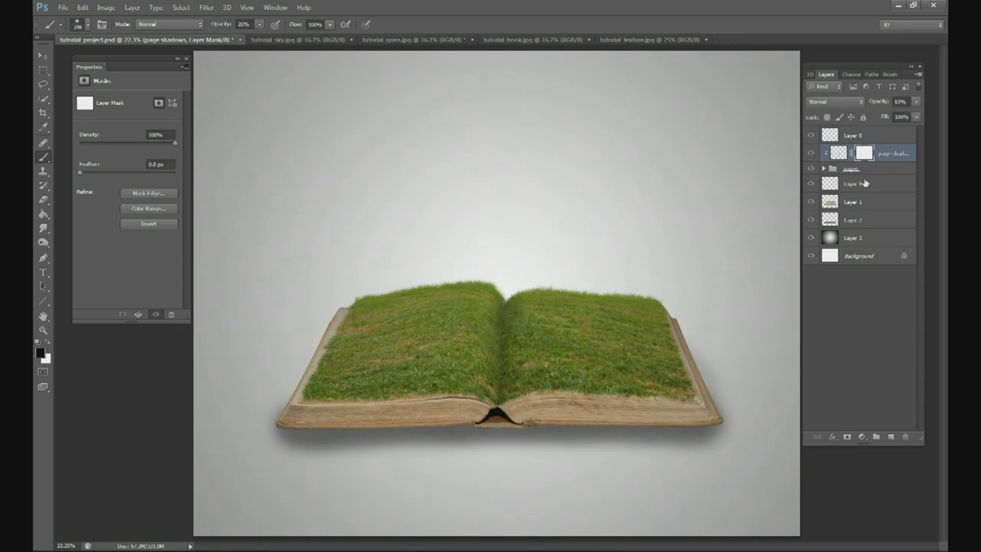
Rename Layer 5 "grass shadows" and clip it to the book in Layer 1
click(894, 184)
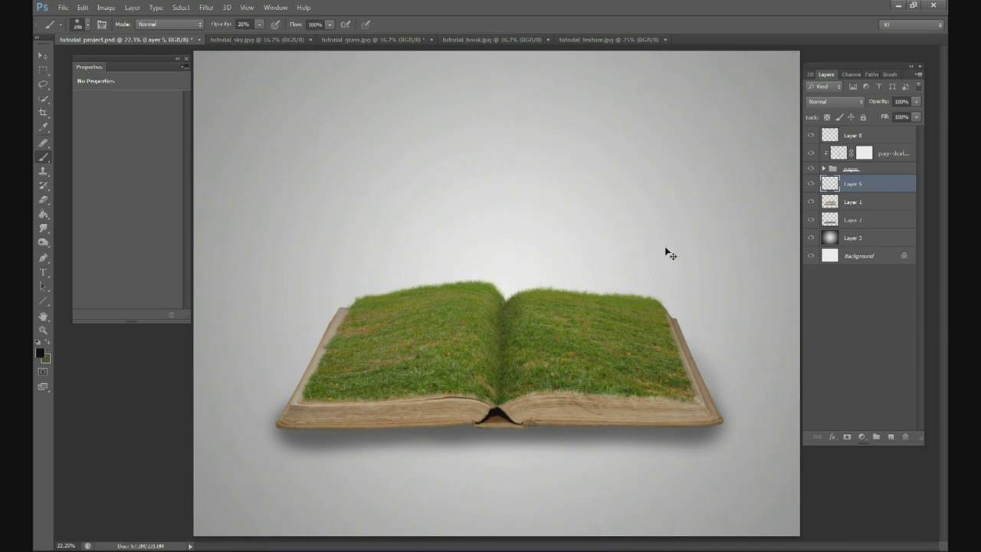
key(ctrl+plus)
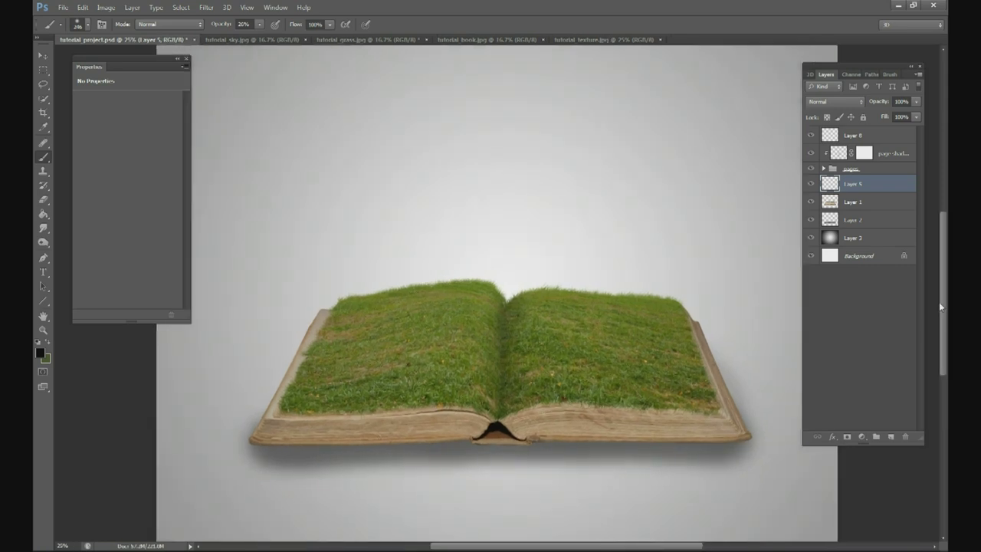
double_click(851, 185)
text(grass shadows)
key(Return)
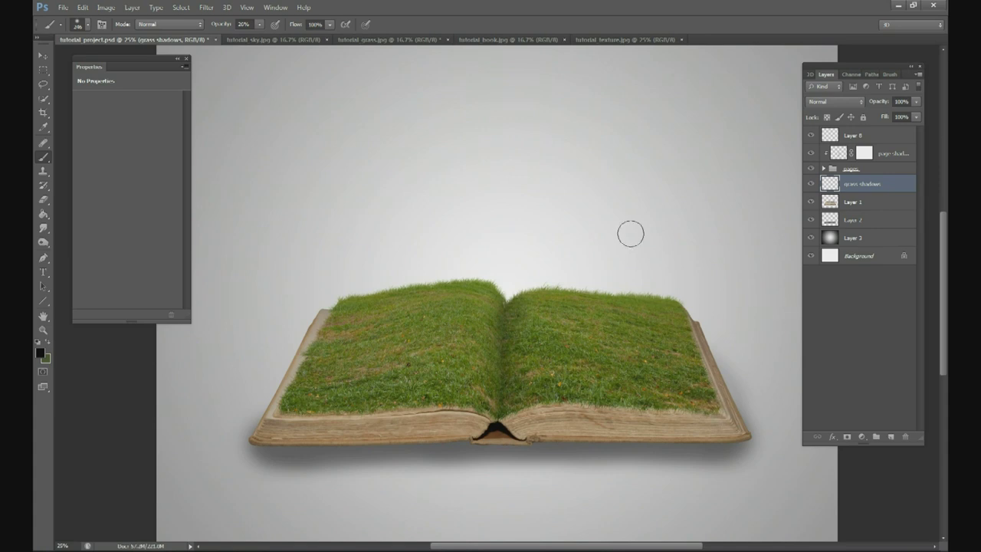
key(ctrl+alt+g)
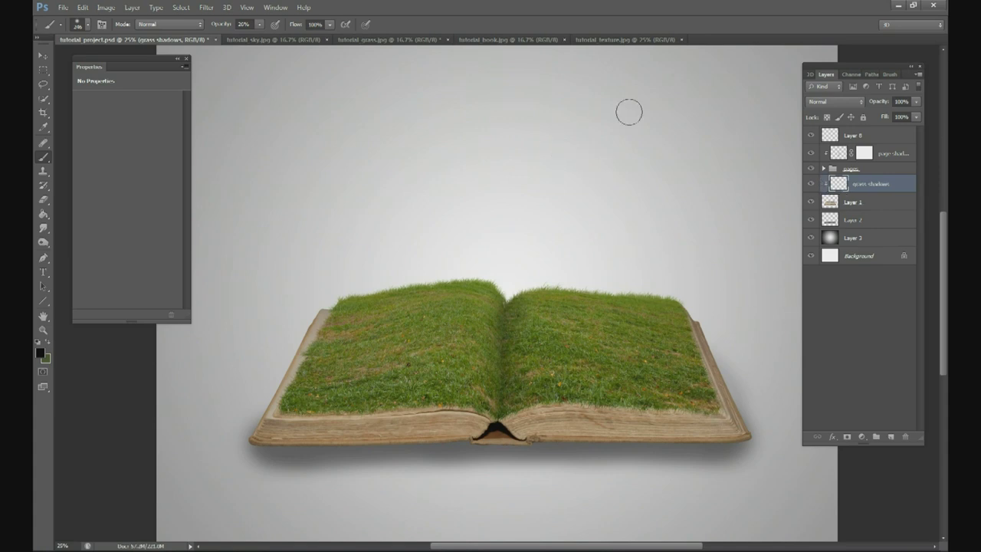
Paint a dark shadow beneath the grass along the pages' lower edges with a 71 px brush at 100% opacity
drag(262, 25, 373, 101)
drag(391, 420, 450, 426)
key(ctrl+z)
drag(597, 413, 644, 423)
key(ctrl+z)
click(88, 24)
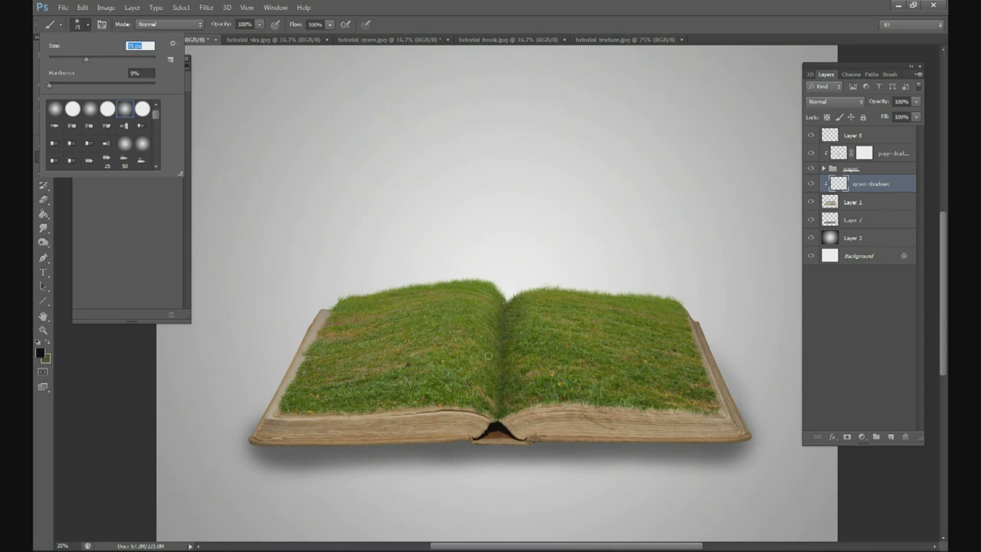
key(Return)
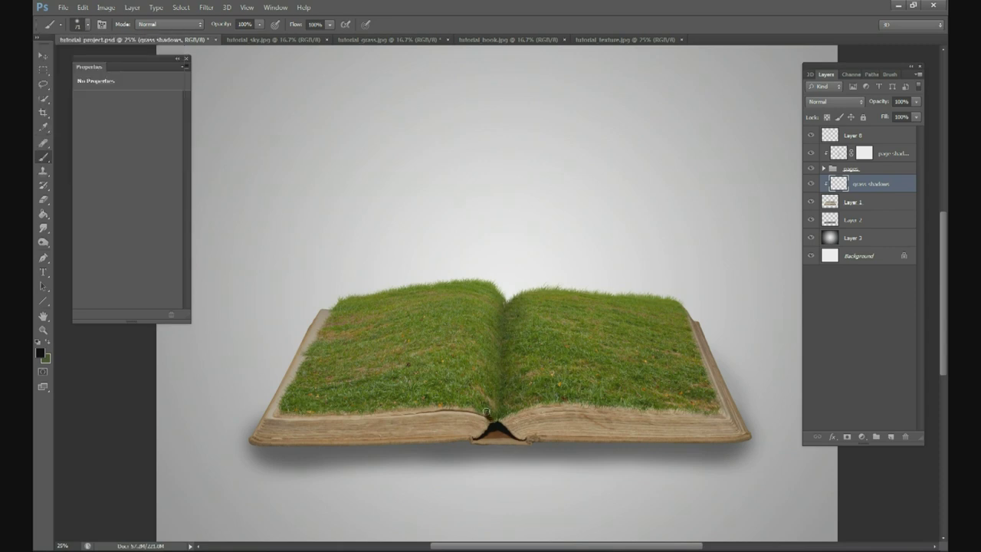
mouse_move(477, 408)
mouse_down()
mouse_move(436, 395)
mouse_move(417, 406)
mouse_move(285, 411)
mouse_up()
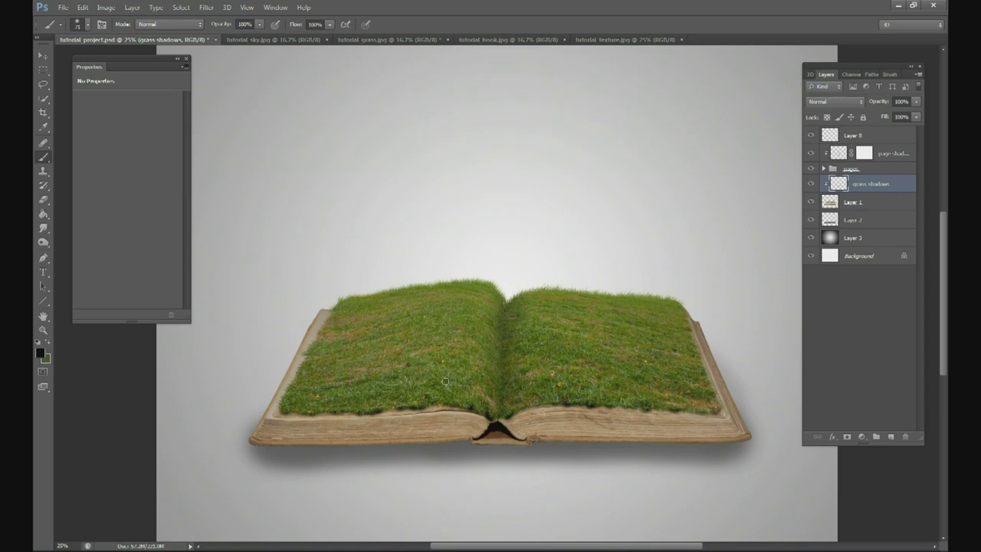
Reduce the grass shadows layer's opacity to 38% and set the brush size to 15 px
drag(915, 102, 873, 115)
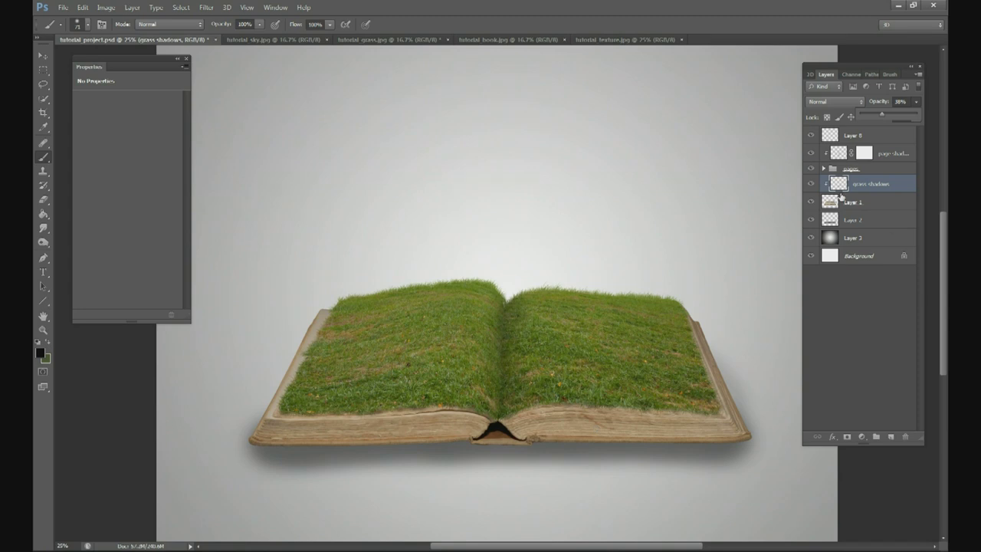
click(87, 25)
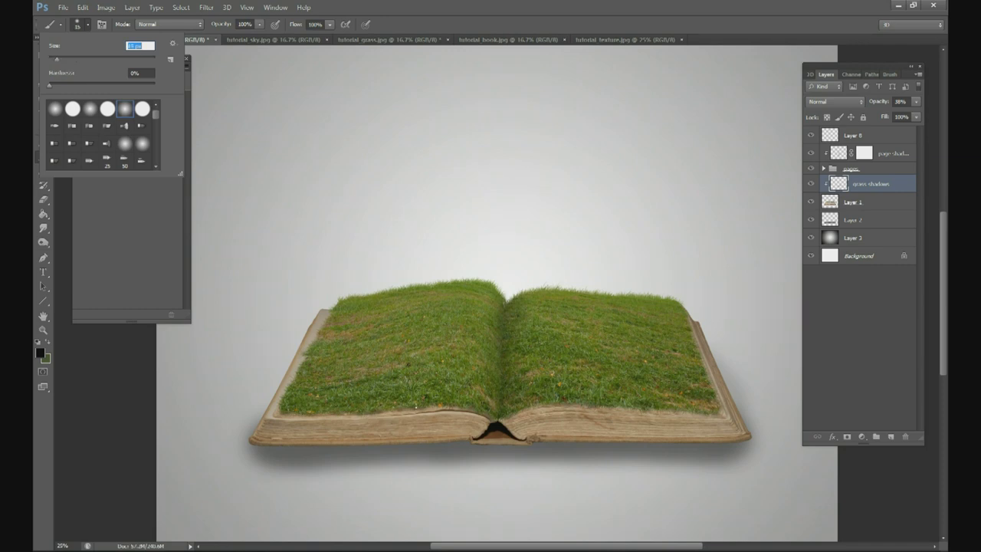
key(Return)
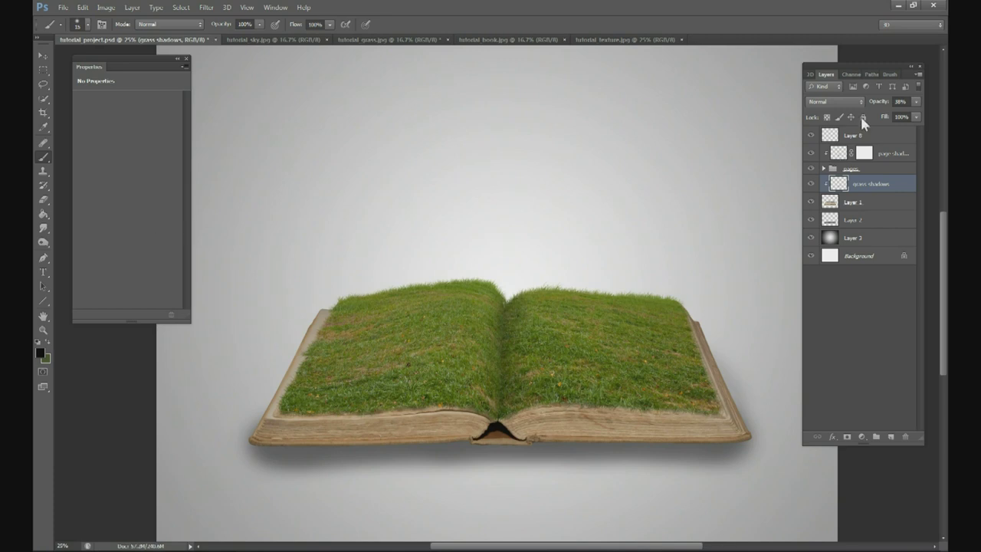
Copy the entire tutorial_texture.jpg image and paste it into tutorial_project.psd directly above Layer 3
key(ctrl+minus)
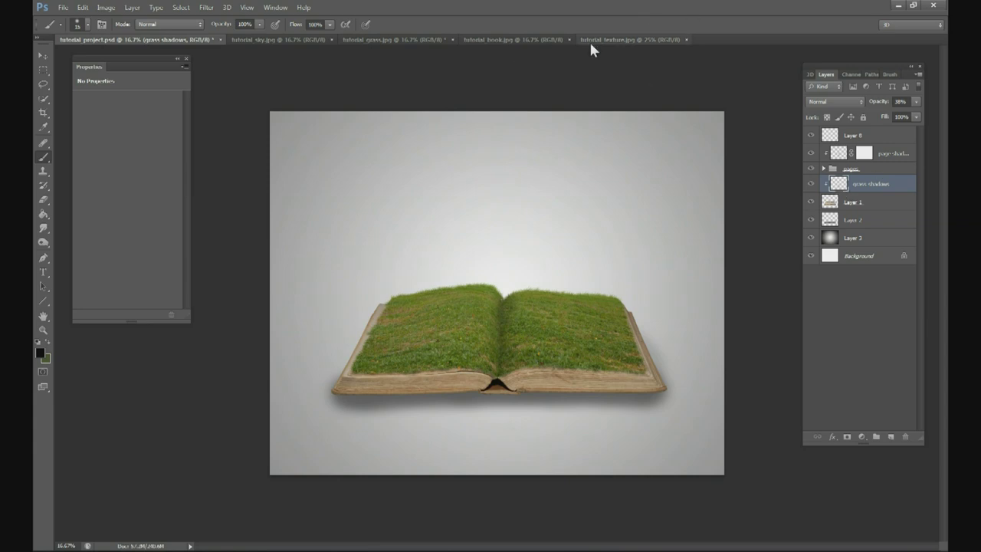
click(613, 39)
click(181, 7)
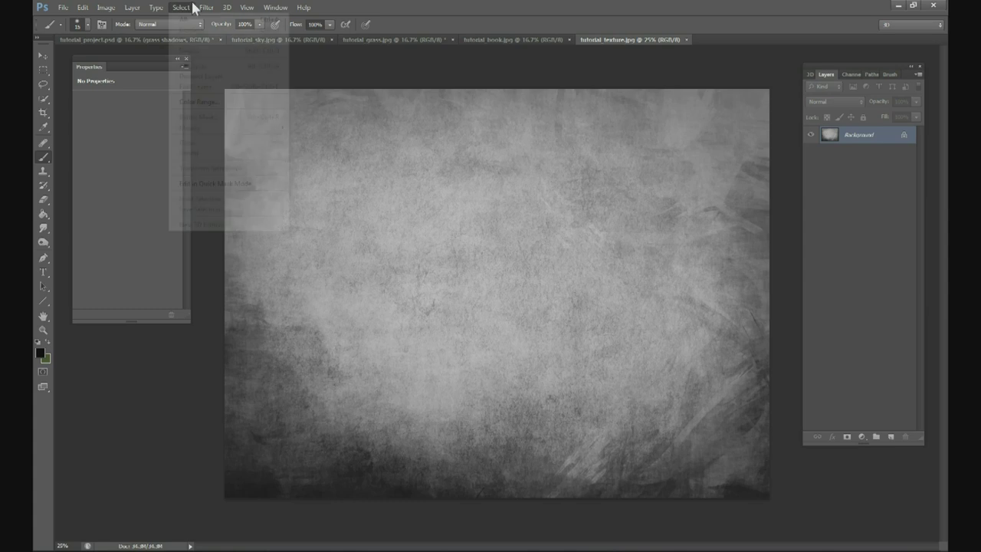
click(195, 18)
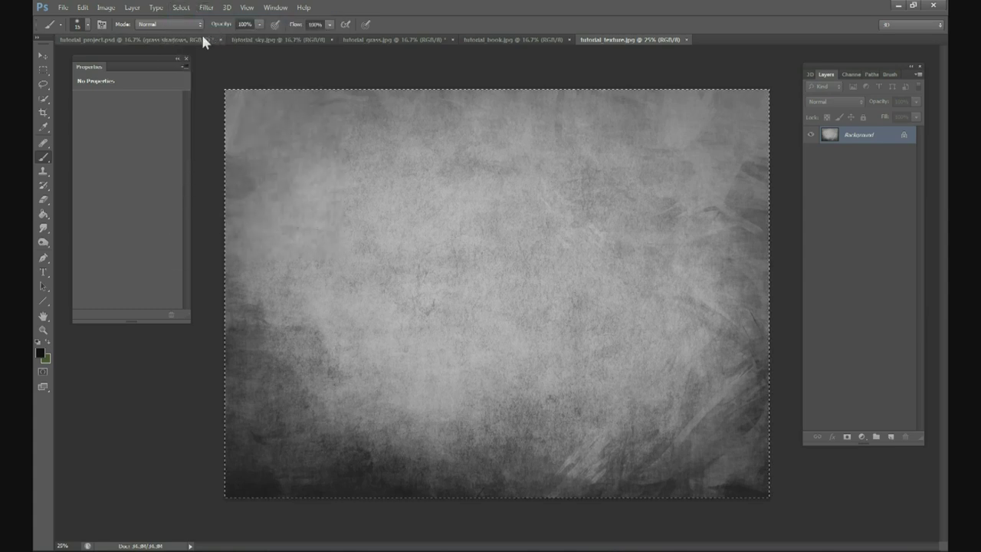
click(123, 40)
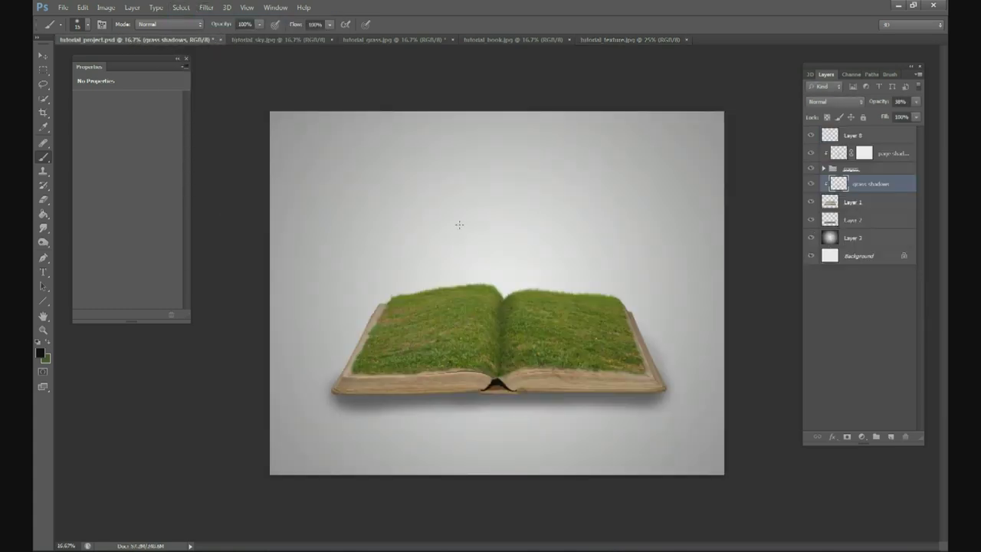
click(853, 237)
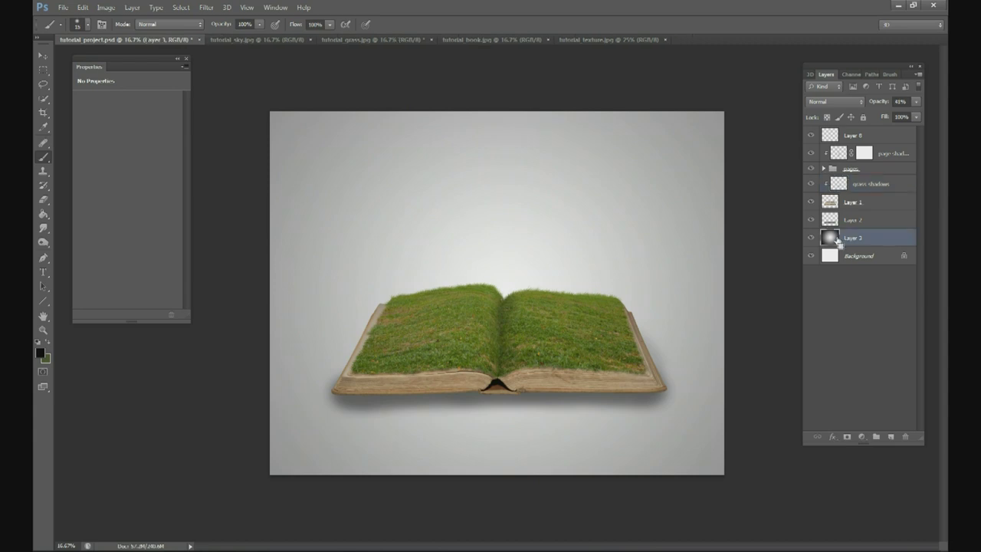
key(ctrl+v)
Move the pasted texture to the canvas's lower-left corner and stretch it to 125% width so it spans the canvas
click(38, 56)
mouse_move(559, 250)
mouse_down()
mouse_move(528, 242)
mouse_move(539, 259)
mouse_move(515, 295)
mouse_up()
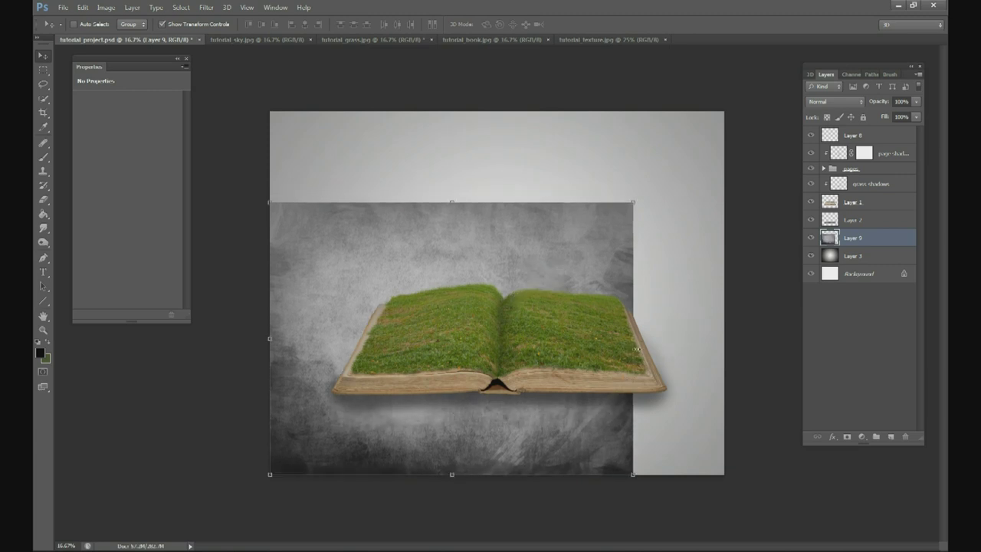
drag(636, 343, 723, 342)
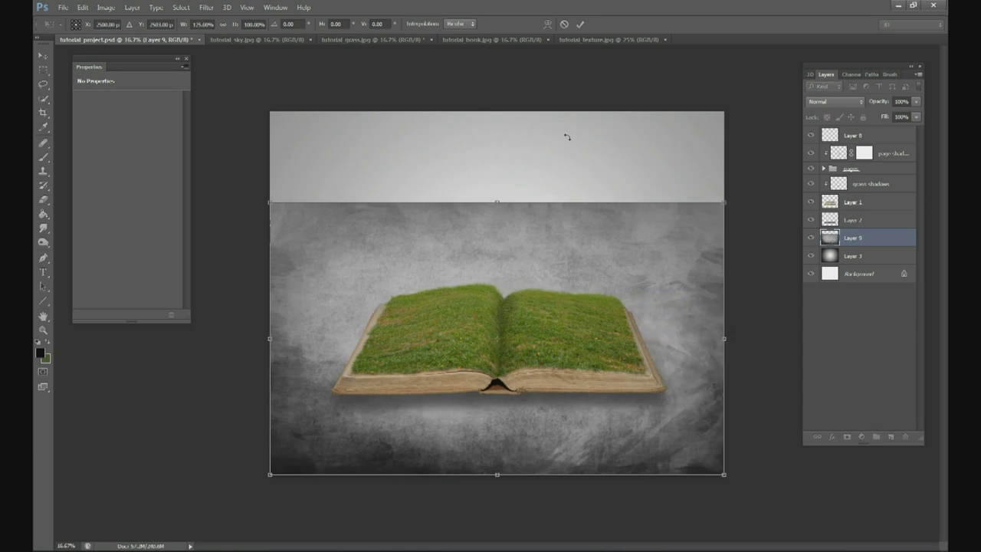
Lower the texture's top edge to just behind the book and spread its bottom corners far outward to form a floor in perspective
key(ctrl+minus)
key(ctrl+minus)
key(ctrl+minus)
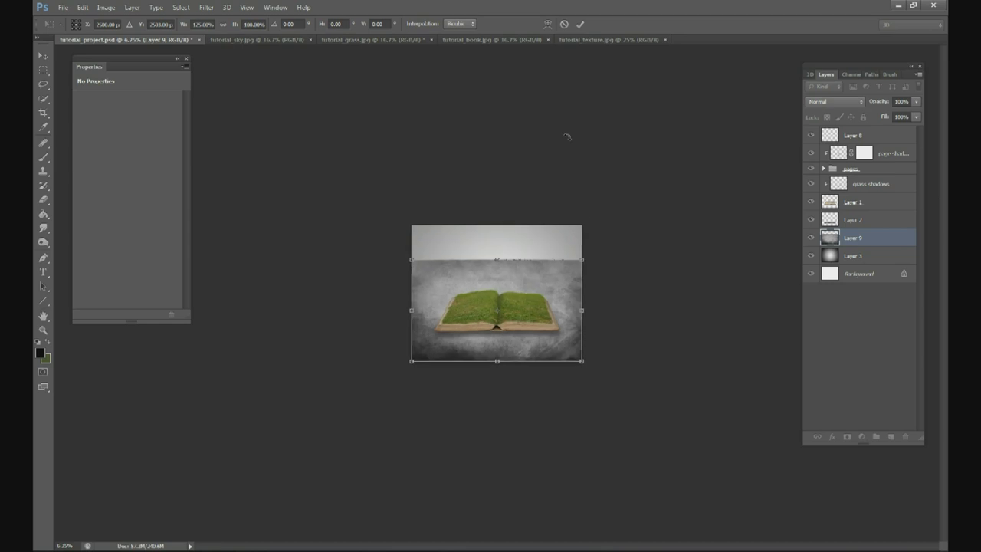
drag(498, 260, 497, 288)
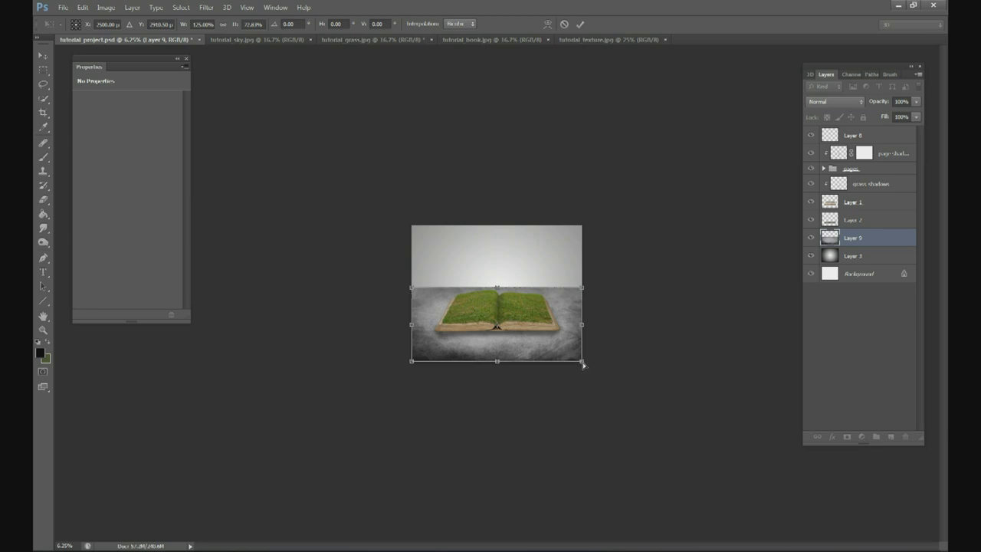
drag(587, 365, 737, 367)
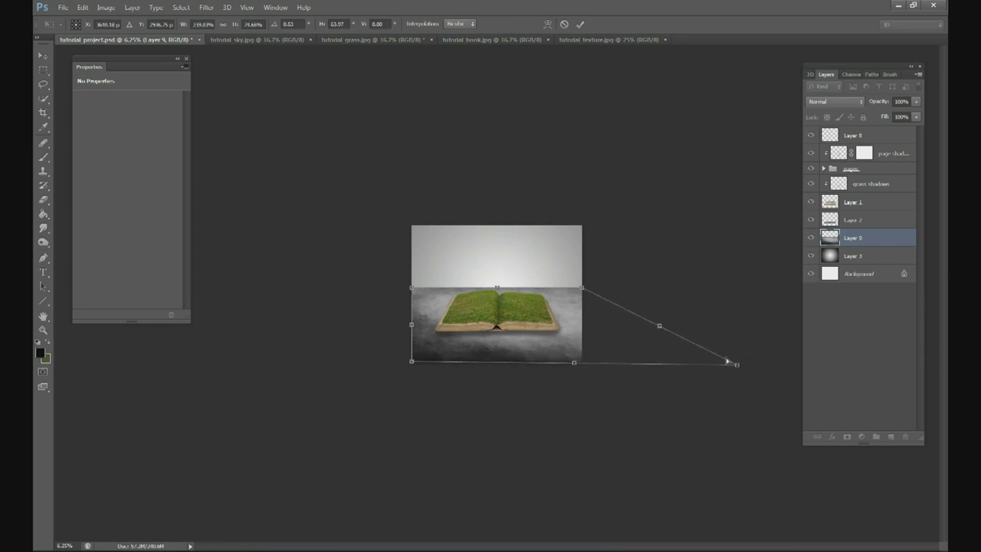
drag(412, 365, 261, 362)
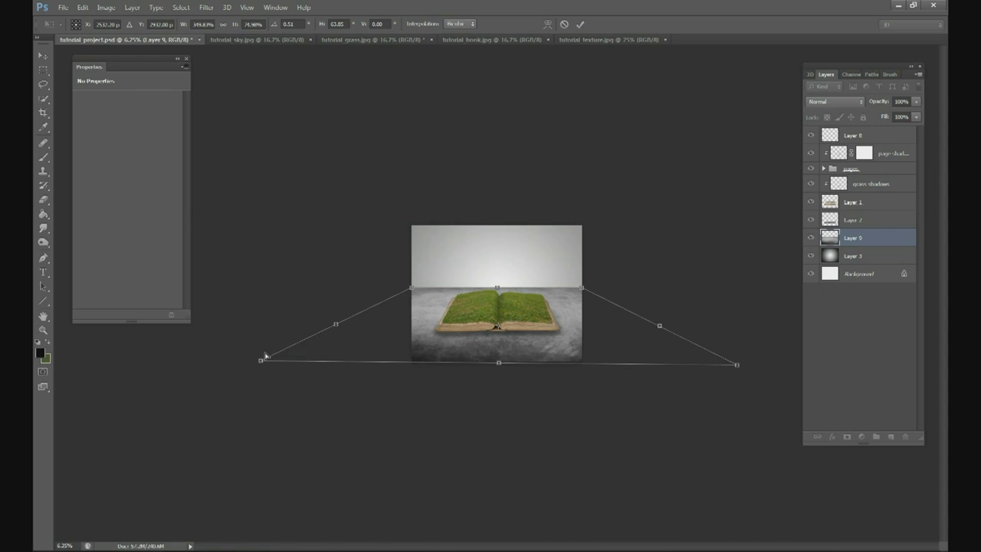
click(580, 24)
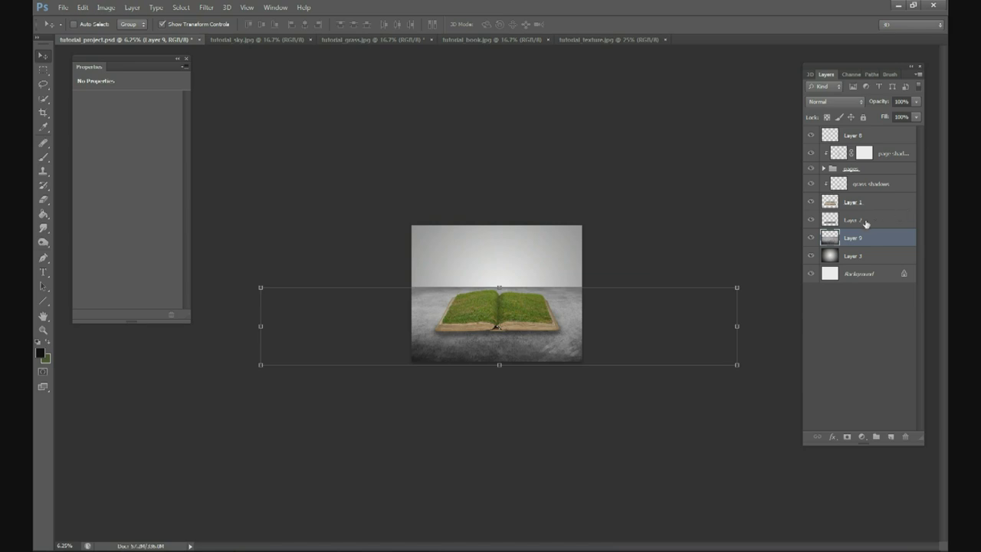
Move all the book layers from Layer 2 through Layer 8 together slightly down on the floor
click(865, 221)
shift+click(863, 133)
drag(517, 323, 522, 328)
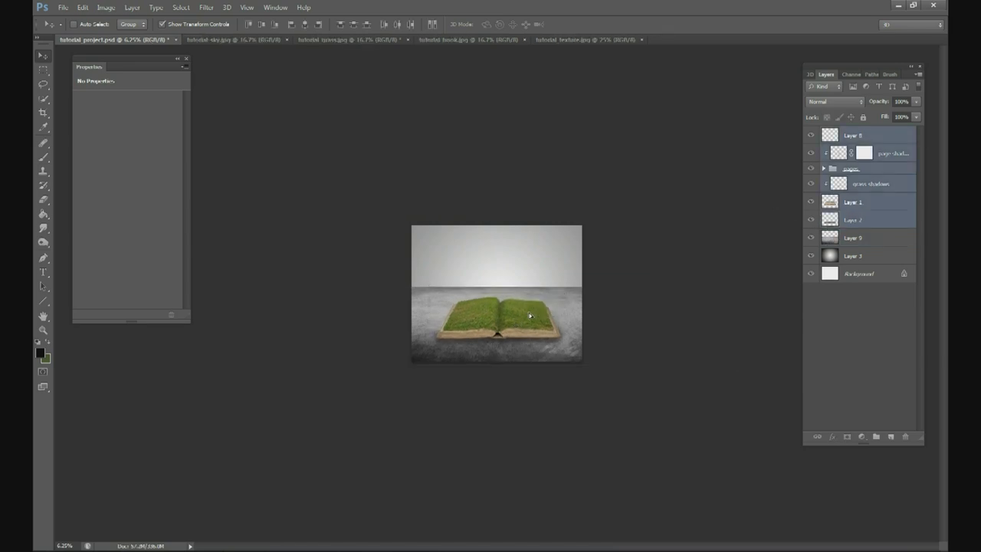
Squash the floor texture in Layer 9 to about 90% height by lowering its top edge closer to the book
click(858, 238)
key(ctrl+t)
drag(498, 285, 498, 295)
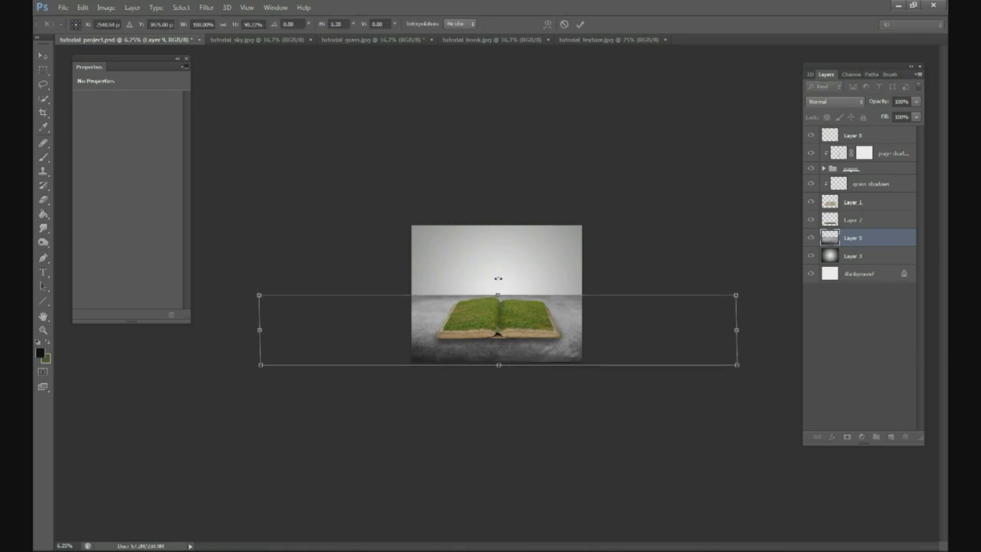
click(579, 24)
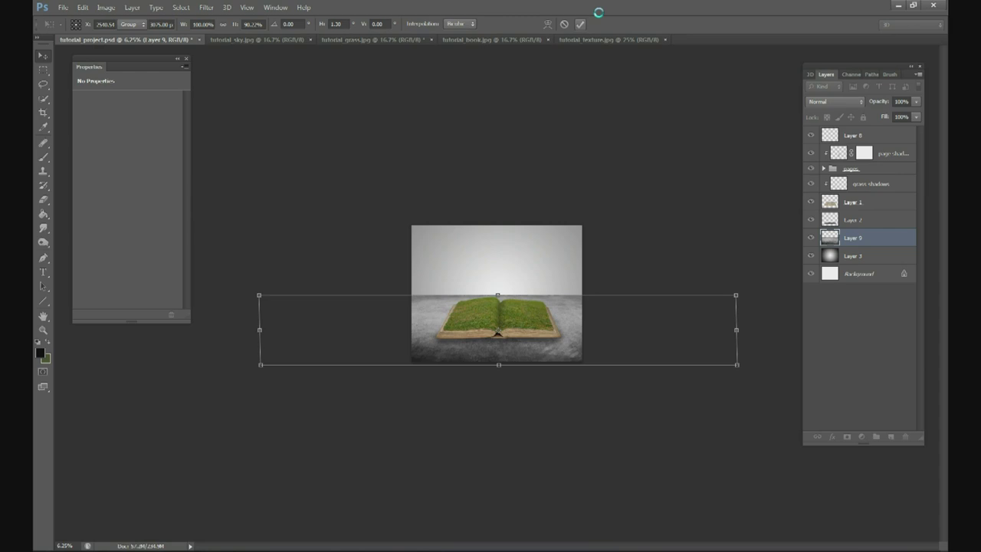
key(ctrl+plus)
key(ctrl+plus)
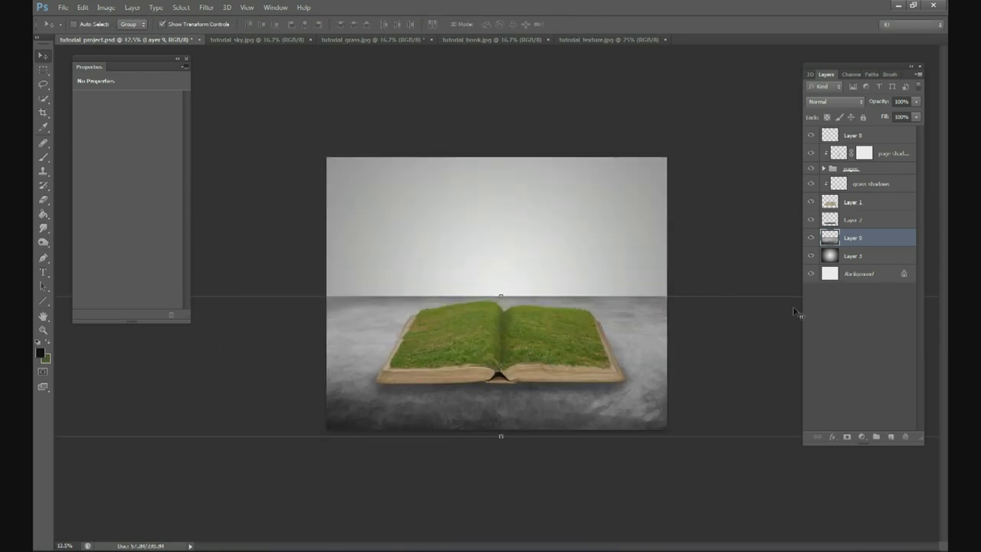
Hide the old book shadow in Layer 2 and add a new empty layer above the floor texture in Layer 9
click(860, 252)
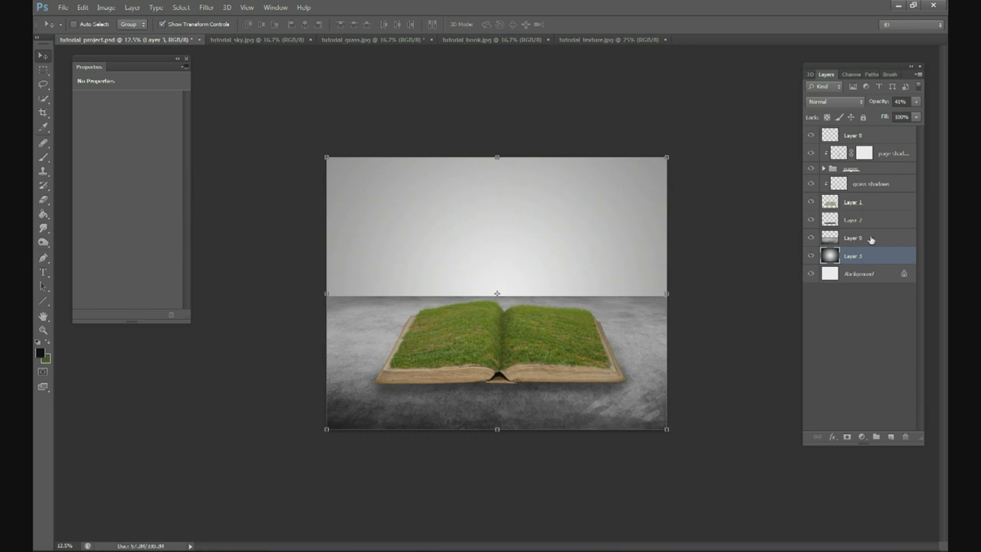
click(848, 221)
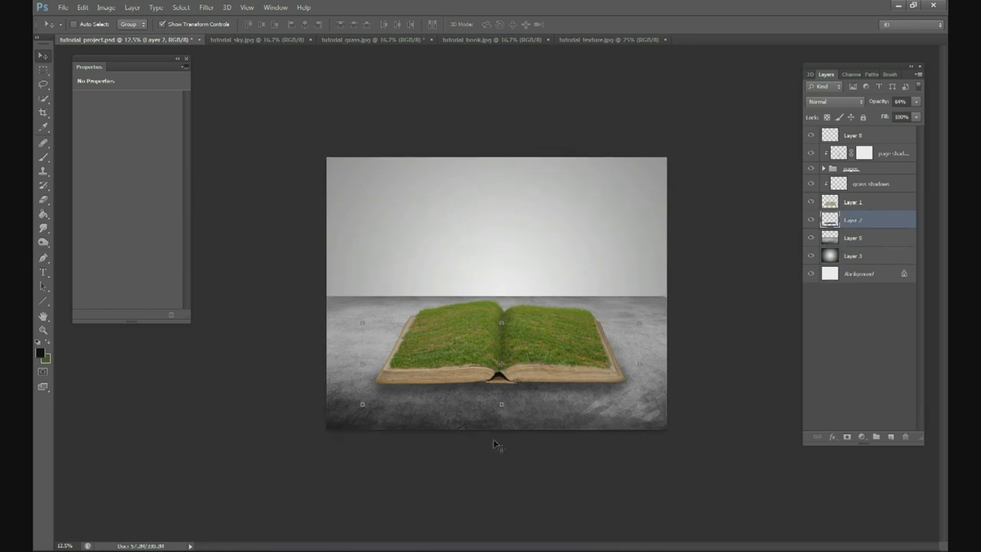
click(811, 220)
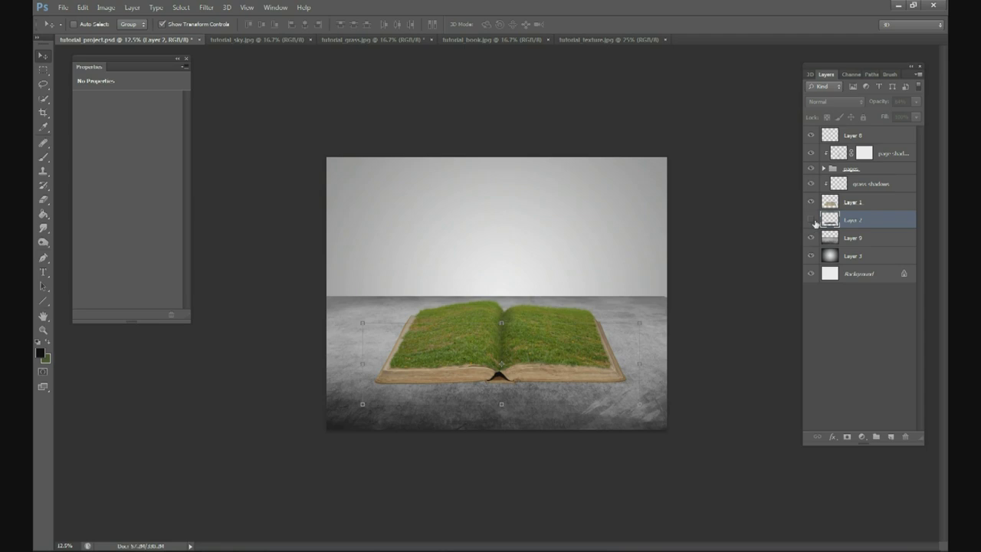
click(810, 220)
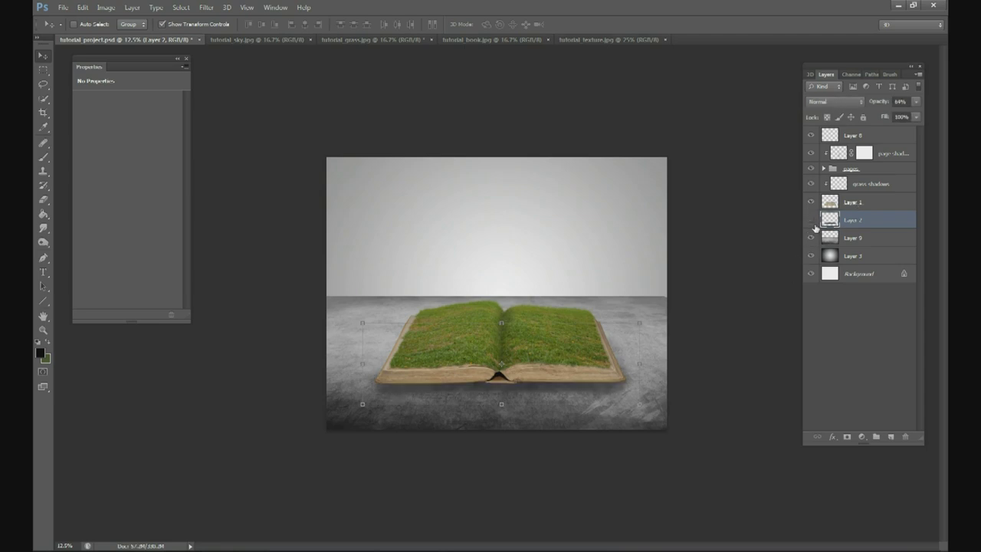
click(810, 221)
click(860, 241)
click(892, 436)
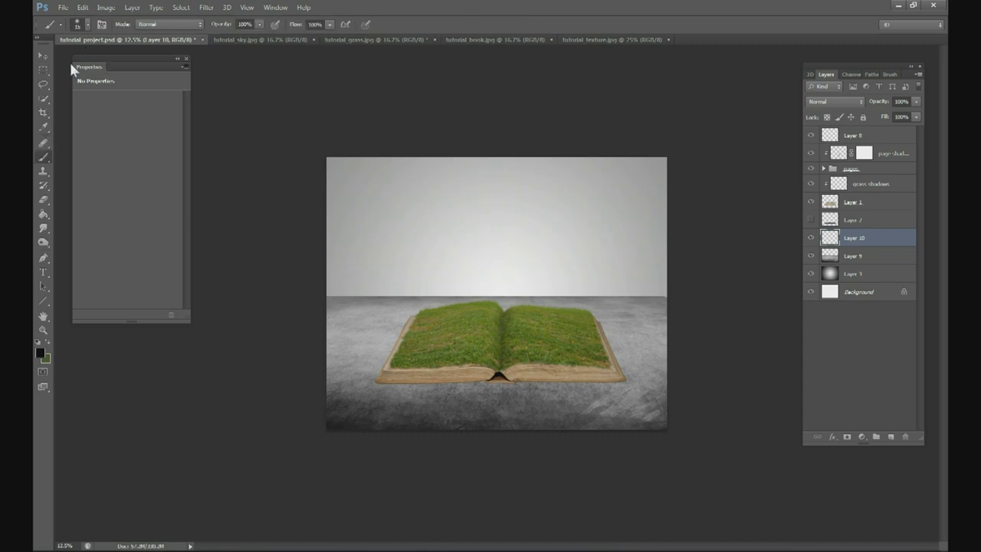
Outline a cast-shadow shape extending in front of and to the right of the book with the Polygonal Lasso tool
click(42, 69)
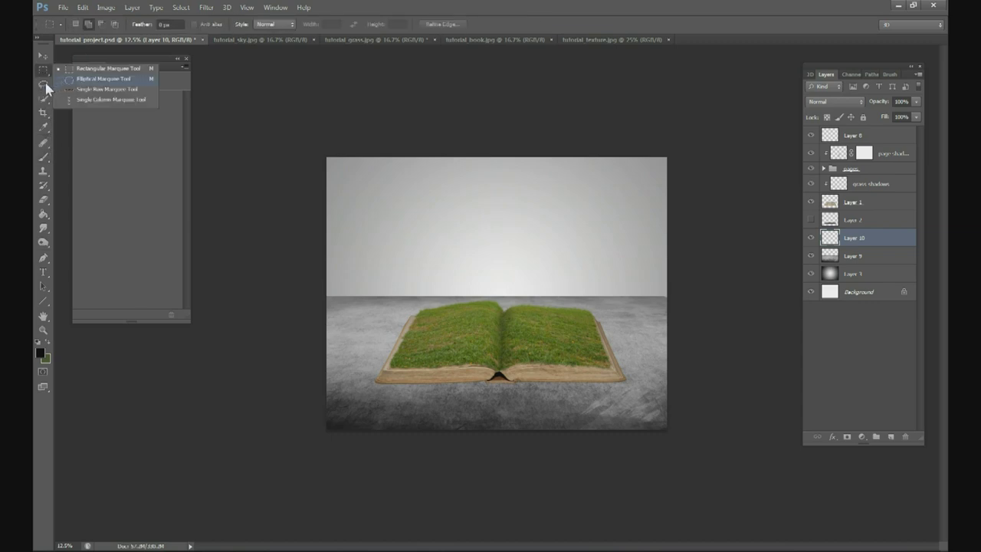
click(43, 84)
click(75, 89)
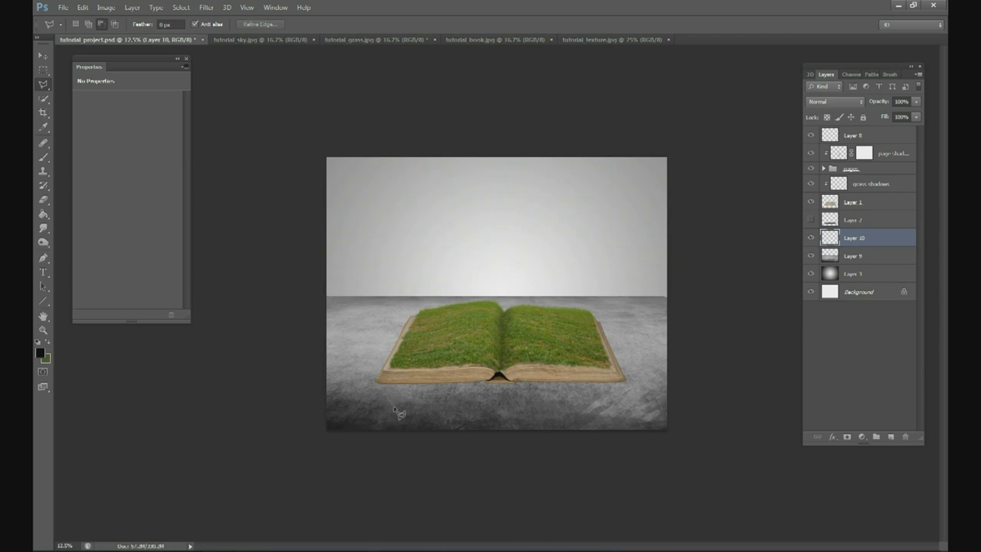
click(43, 86)
click(85, 103)
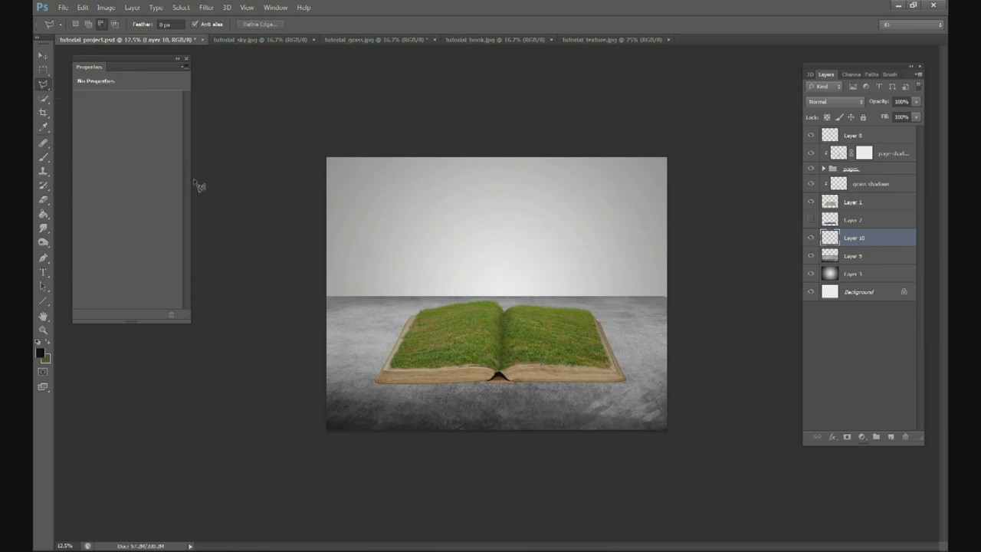
click(377, 383)
click(402, 419)
click(667, 422)
click(381, 384)
Fill the shadow selection with black on Layer 10 and deselect it
click(43, 216)
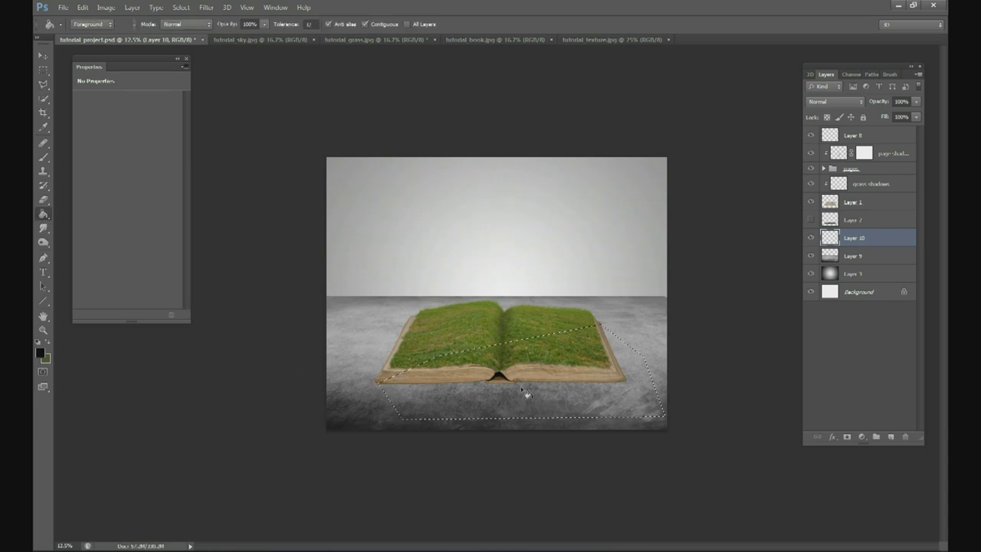
click(498, 373)
click(181, 6)
click(198, 28)
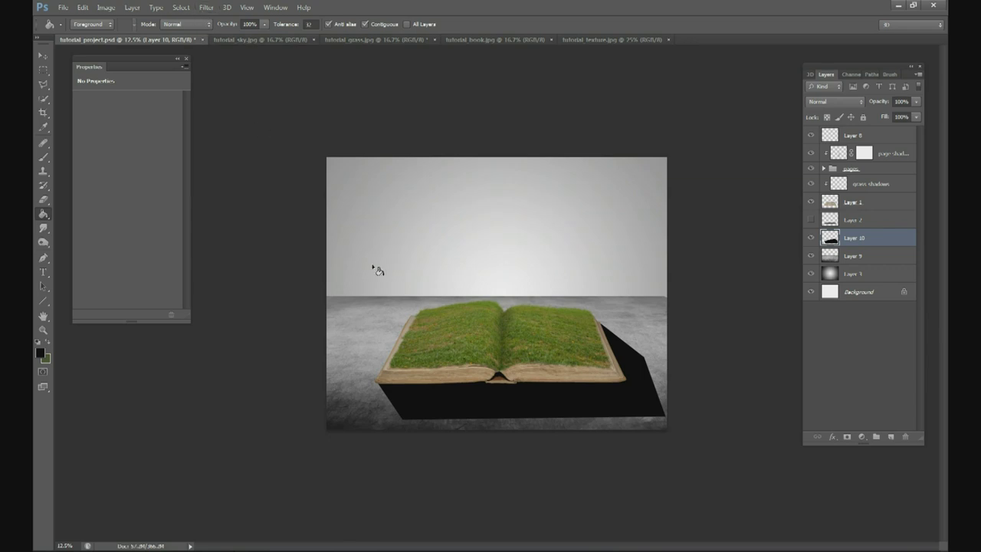
Soften the black cast shadow on Layer 10 with a Gaussian Blur, raising the radius slightly
click(205, 9)
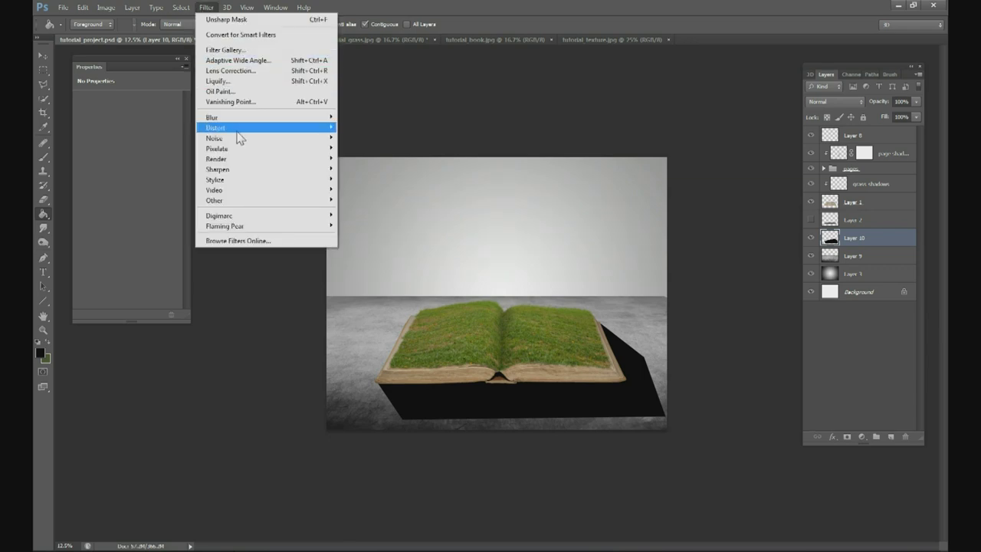
mouse_move(234, 121)
click(182, 196)
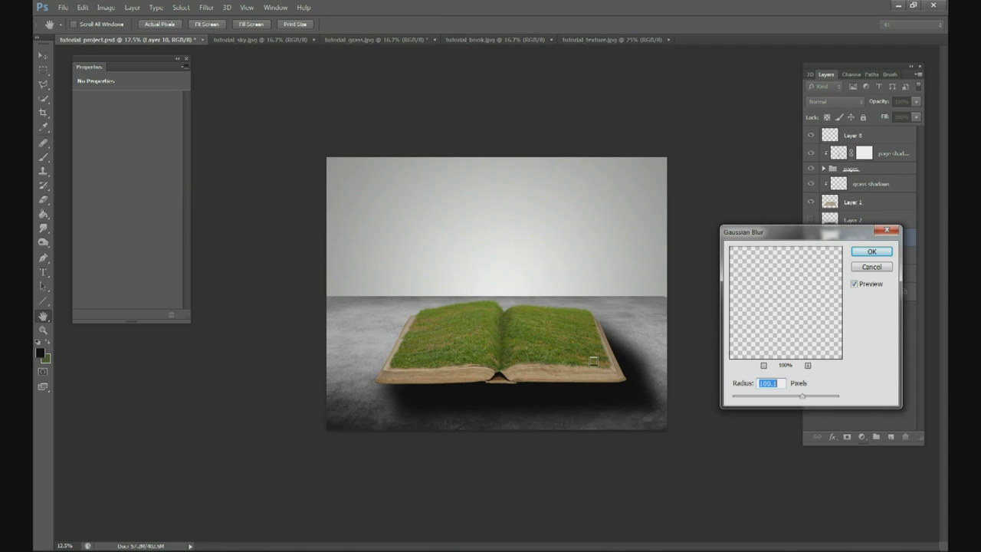
drag(802, 397, 807, 397)
click(871, 251)
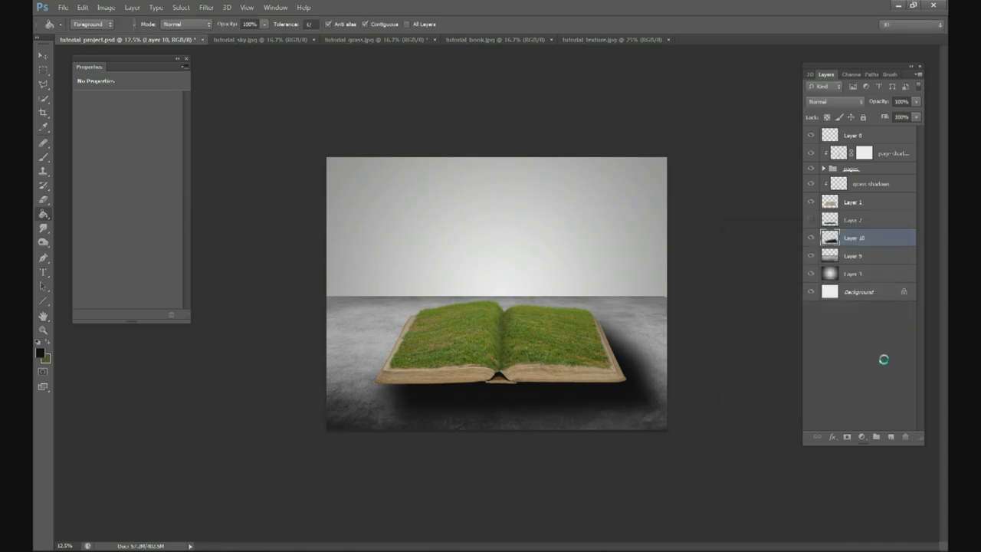
Add a mask to Layer 10 and fade the shadow's outer areas with a soft black 1289 px brush at 20% opacity
click(847, 436)
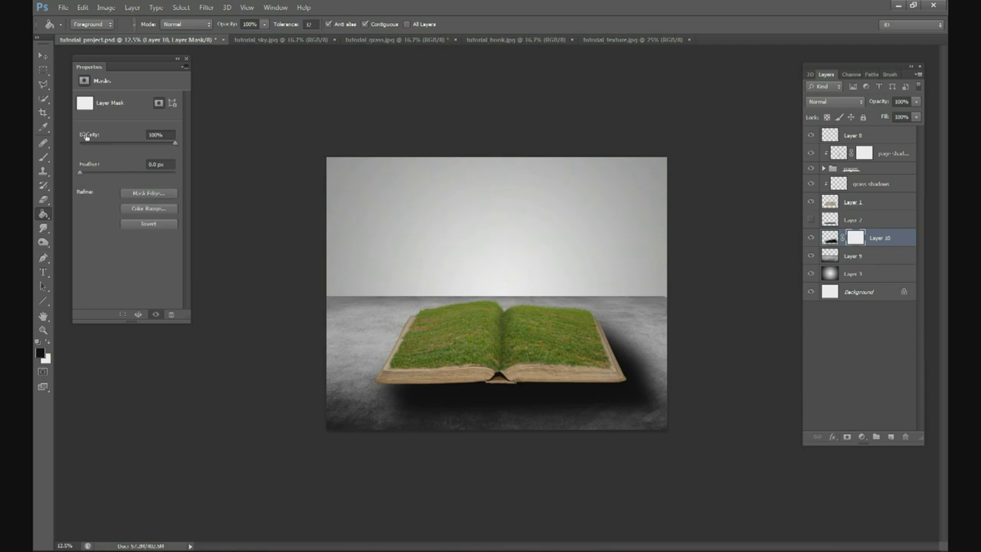
key(b)
click(86, 25)
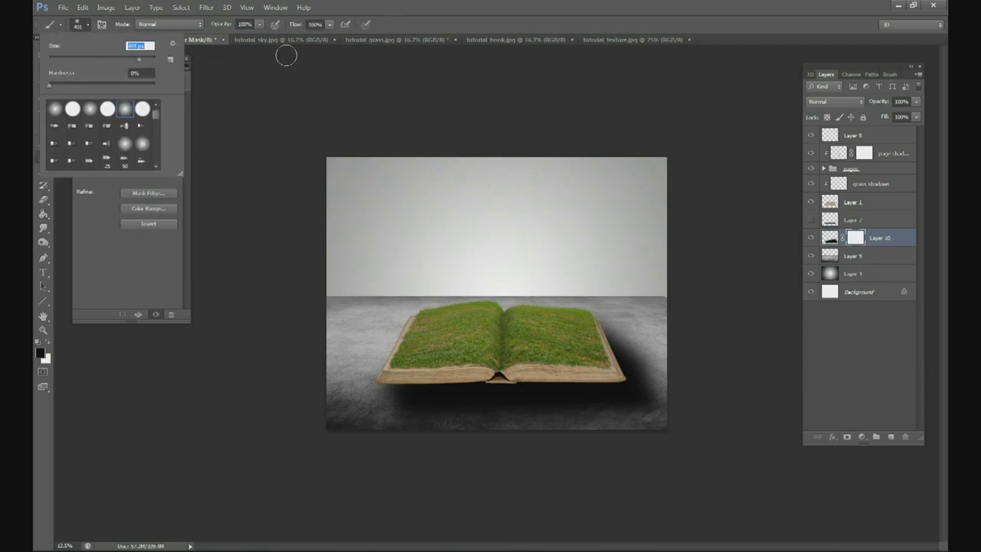
drag(259, 24, 225, 33)
click(87, 25)
drag(141, 60, 144, 56)
drag(259, 24, 250, 35)
click(665, 368)
mouse_move(665, 368)
mouse_down()
mouse_move(637, 357)
mouse_move(652, 396)
mouse_move(643, 408)
mouse_move(590, 410)
mouse_move(583, 432)
mouse_move(502, 417)
mouse_move(468, 439)
mouse_move(424, 424)
mouse_move(431, 406)
mouse_move(485, 439)
mouse_move(514, 403)
mouse_move(532, 441)
mouse_move(560, 438)
mouse_move(582, 400)
mouse_move(638, 392)
mouse_move(629, 362)
mouse_move(647, 349)
mouse_move(620, 330)
mouse_move(617, 394)
mouse_move(536, 424)
mouse_move(378, 447)
mouse_move(360, 425)
mouse_move(406, 422)
mouse_move(491, 447)
mouse_move(438, 442)
mouse_move(564, 454)
mouse_move(653, 343)
mouse_move(625, 313)
mouse_move(683, 361)
mouse_move(477, 462)
mouse_move(359, 431)
mouse_move(404, 450)
mouse_move(376, 435)
mouse_move(584, 468)
mouse_move(619, 424)
mouse_move(329, 414)
mouse_up()
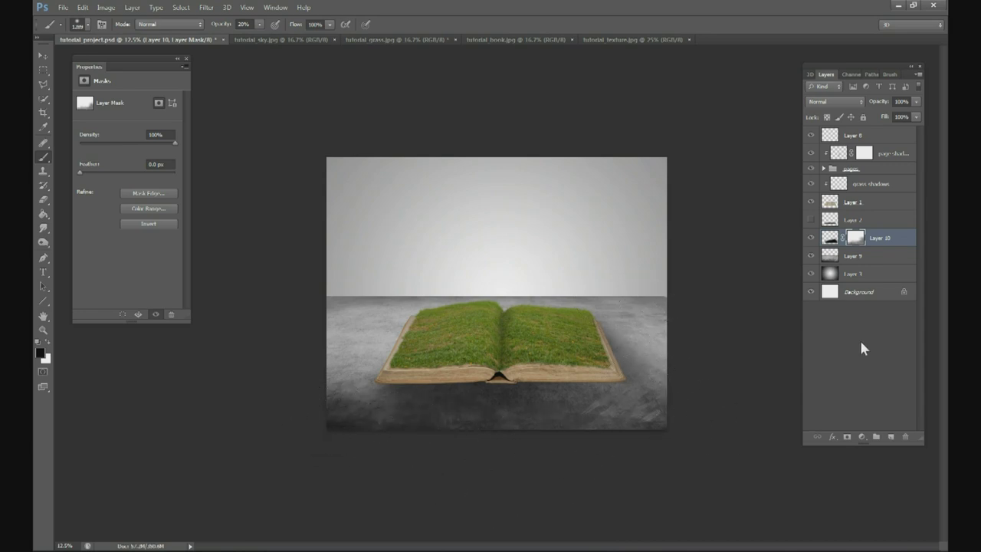
Add a layer above Layer 10 and paint a contact shadow beneath the book's front edge with a 226 px brush at 20% opacity
click(891, 436)
click(84, 25)
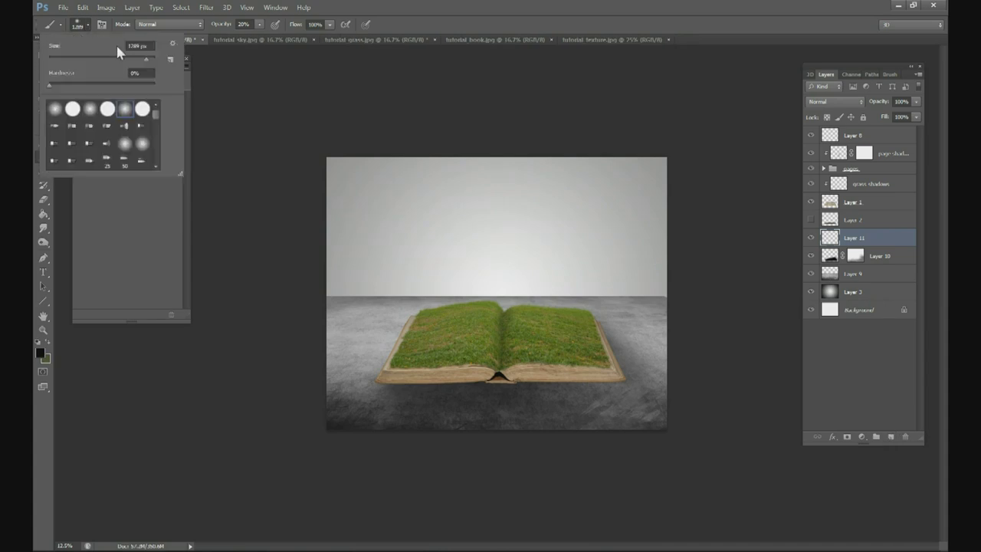
click(130, 59)
click(381, 381)
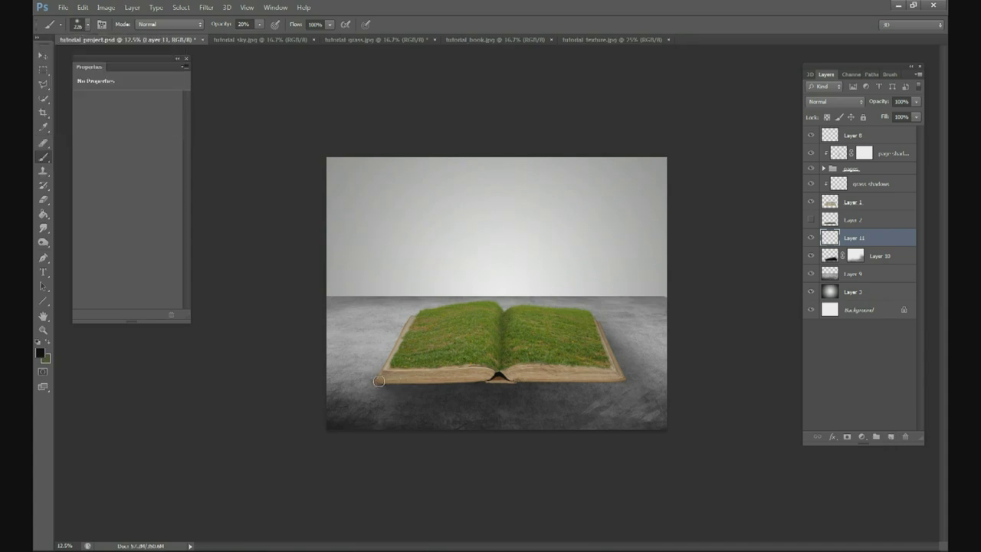
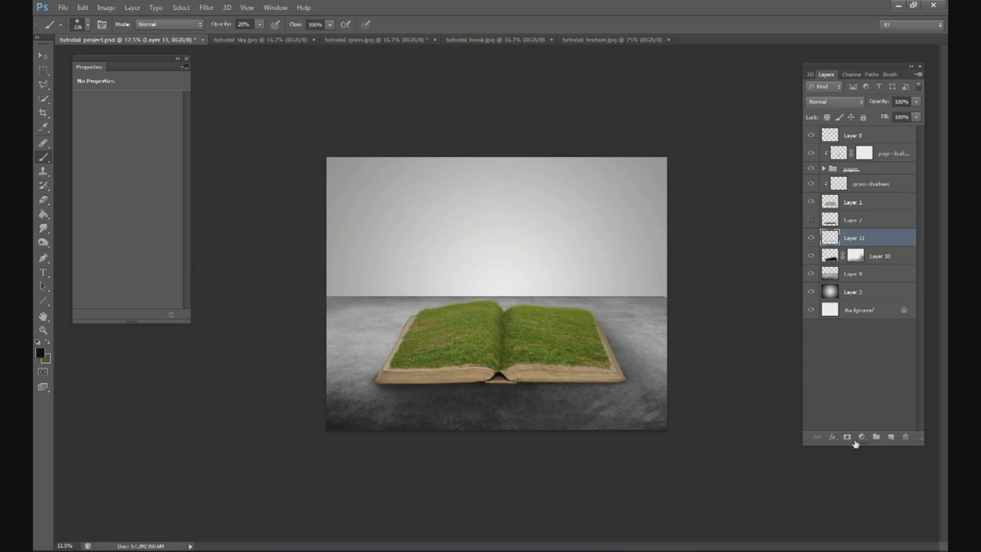
Add a layer mask to the contact shadow on Layer 11
click(847, 437)
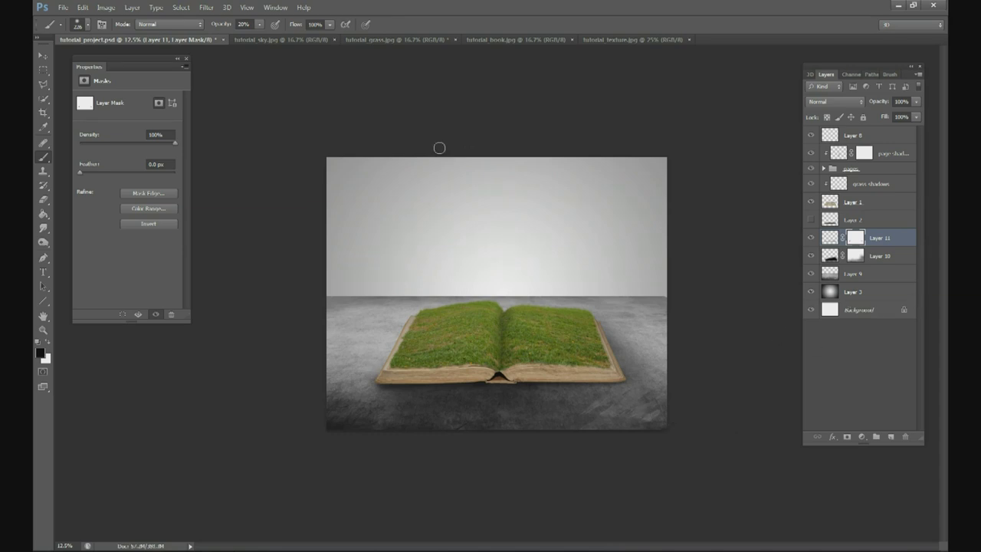
Copy the entire image from tutorial_sky.jpg and paste it onto Layer 8 of tutorial_project.psd
click(285, 39)
click(181, 8)
click(186, 19)
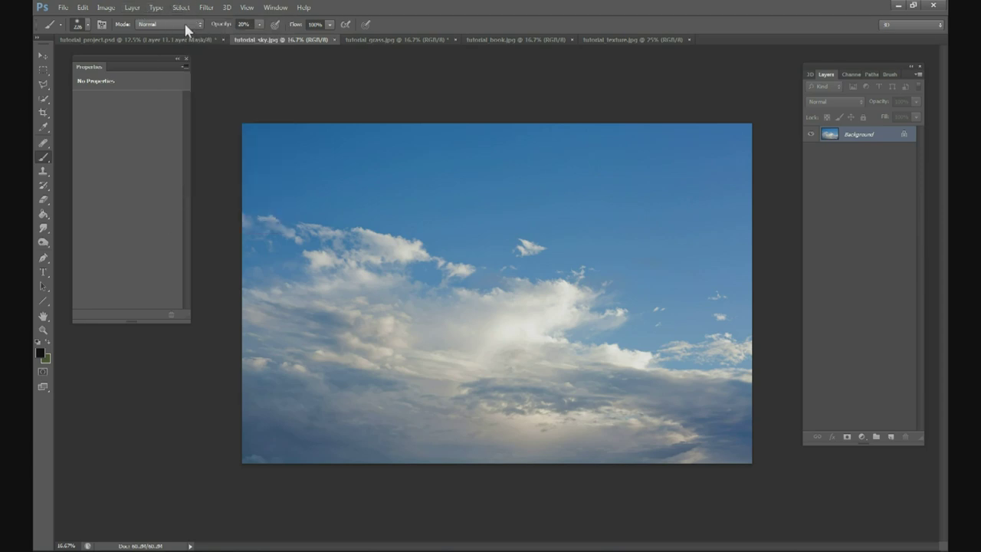
click(190, 8)
click(187, 20)
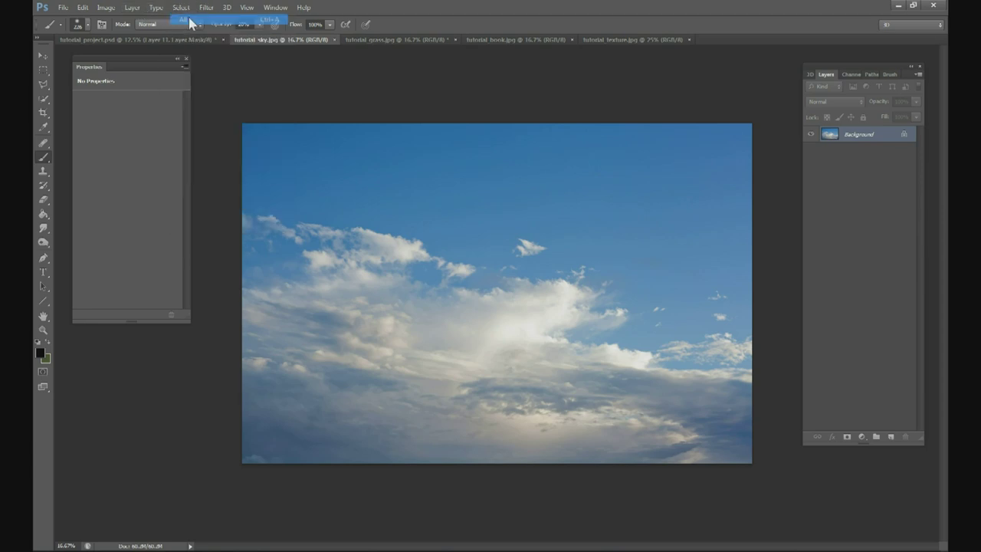
click(145, 39)
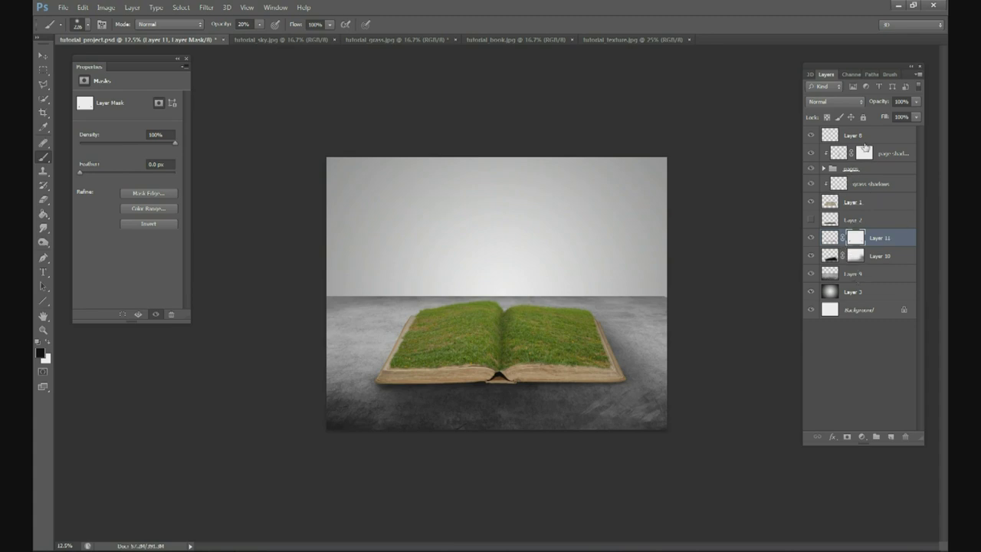
click(862, 138)
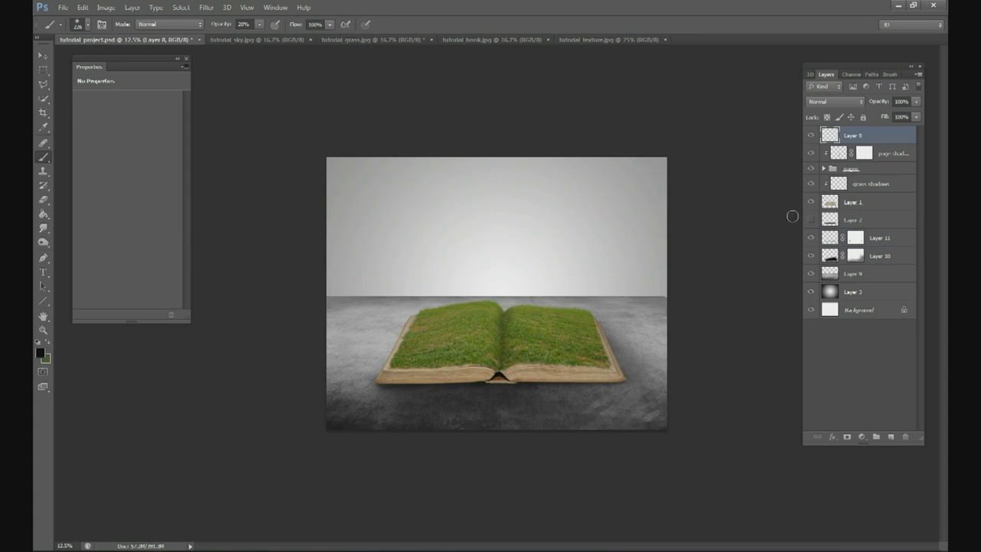
key(ctrl+v)
Position and scale the pasted sky to span the canvas width, and move Layer 8 beneath Layer 9 in the stack
click(43, 58)
drag(710, 166, 673, 188)
drag(627, 222, 625, 196)
drag(872, 156, 858, 282)
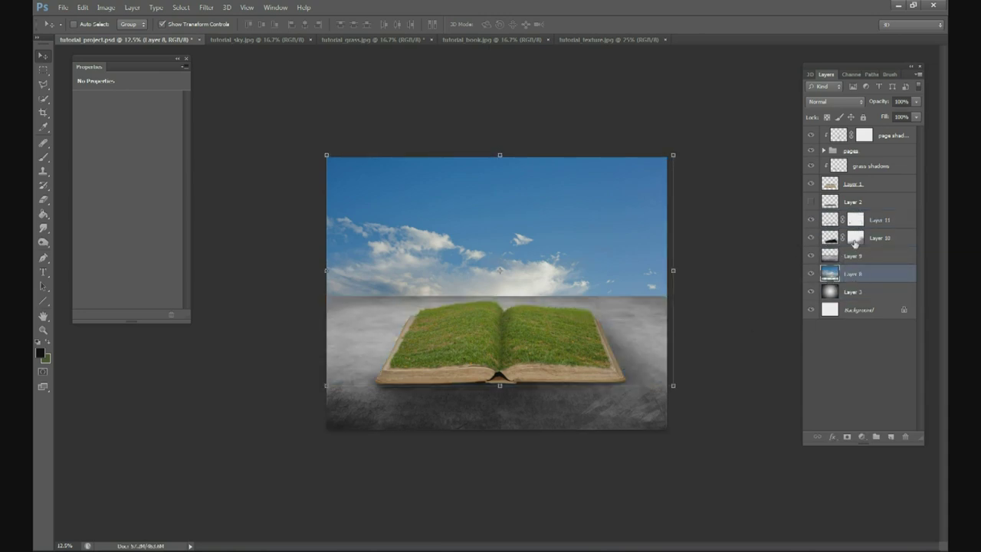
Compress the sky vertically so its clouds sit above the horizon, then shift and slightly enlarge it to cover both canvas sides
drag(499, 387, 500, 354)
drag(535, 267, 535, 250)
click(580, 24)
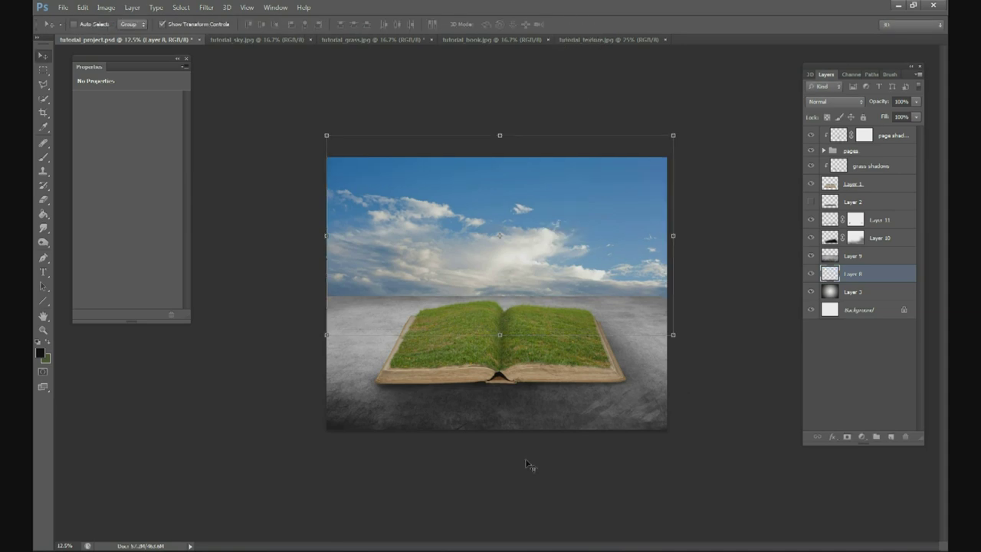
drag(598, 277, 599, 278)
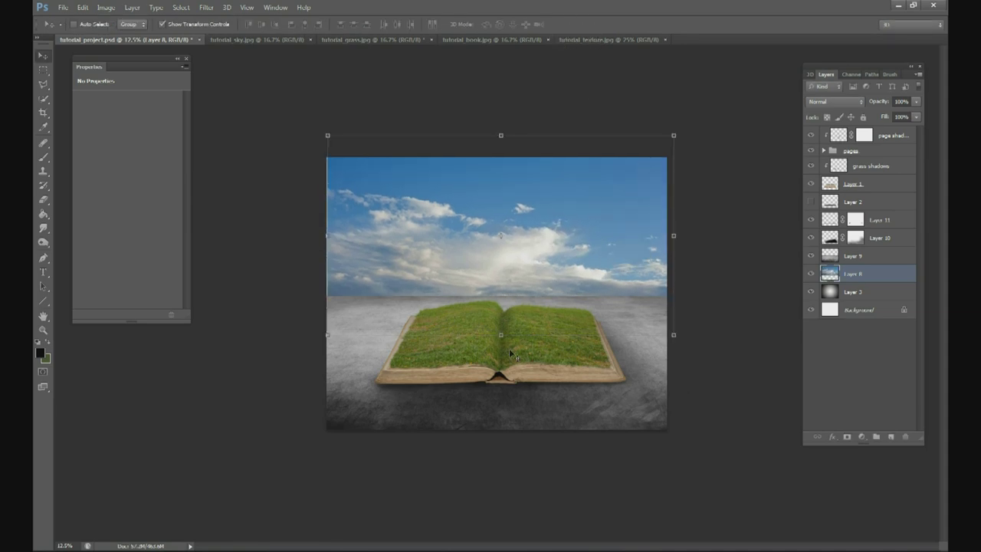
key(shift+Left)
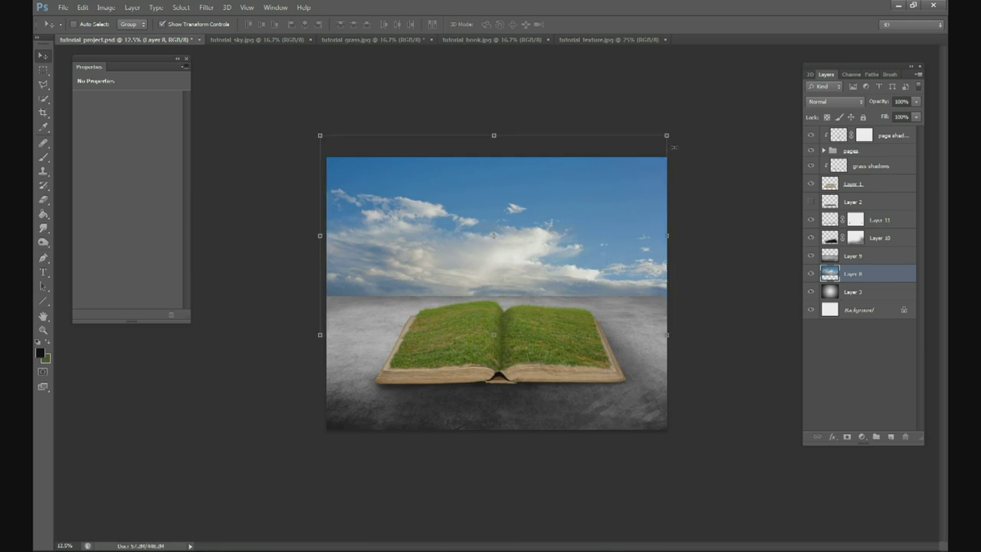
drag(671, 135, 672, 133)
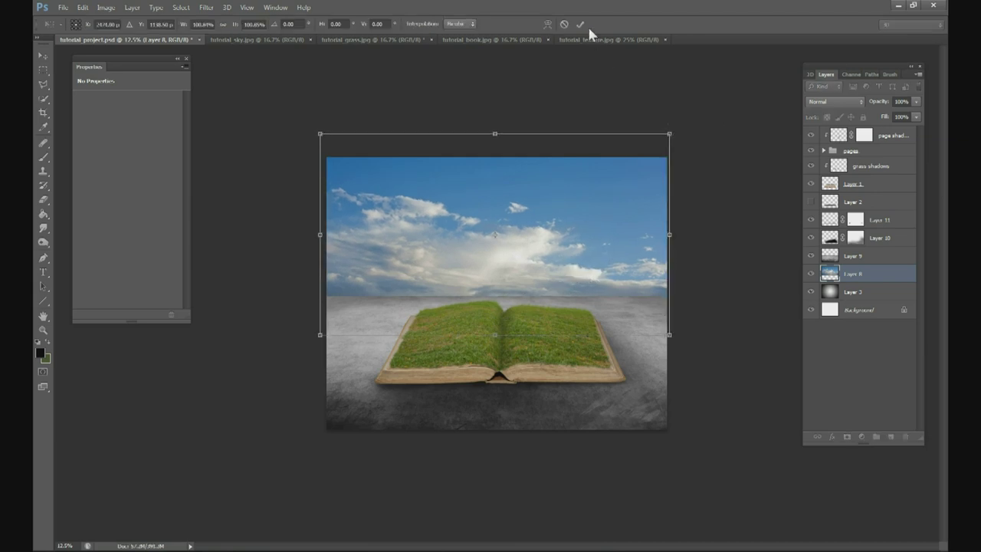
drag(527, 206, 536, 213)
Apply a strong Gaussian Blur to the sky on Layer 8 so the clouds look out of focus
click(206, 7)
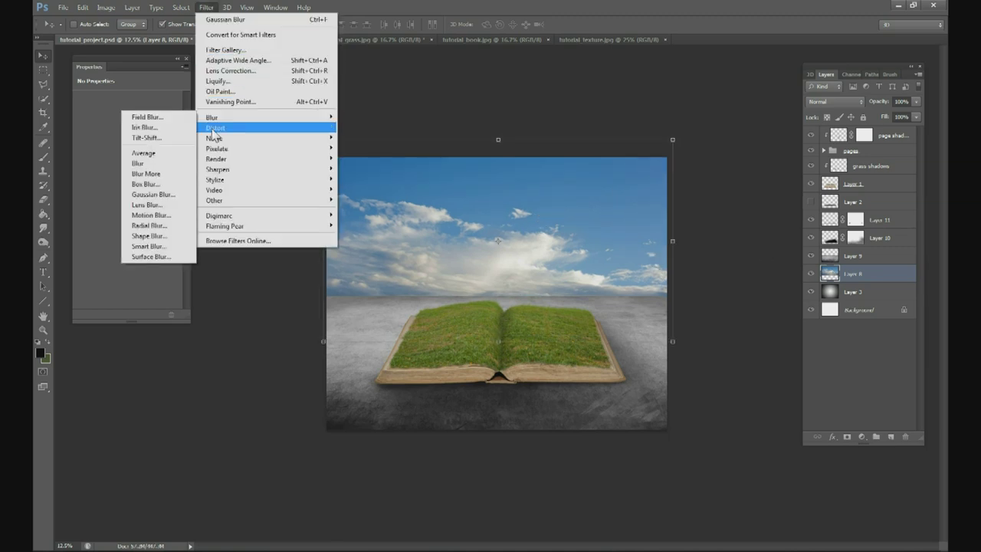
click(182, 193)
drag(803, 396, 801, 397)
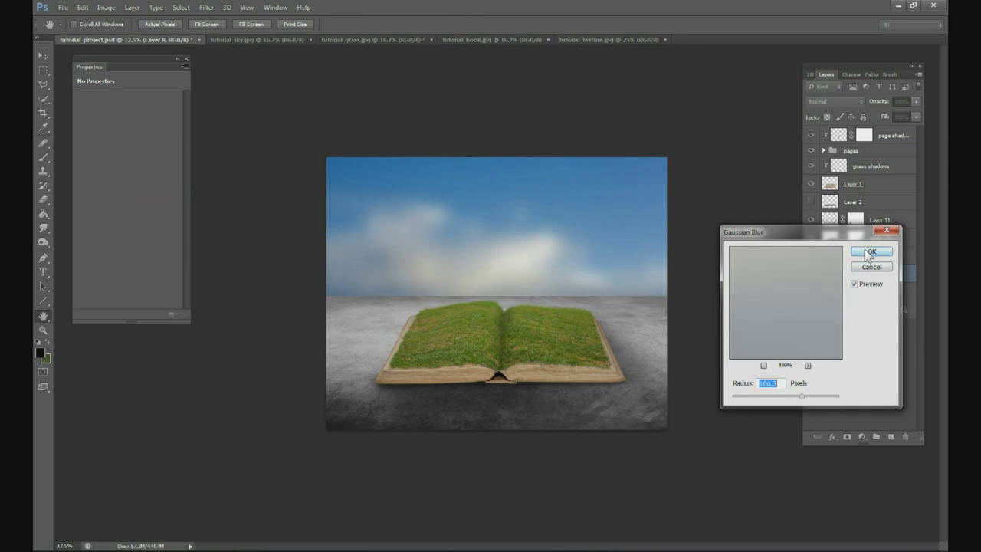
drag(800, 397, 799, 400)
click(872, 252)
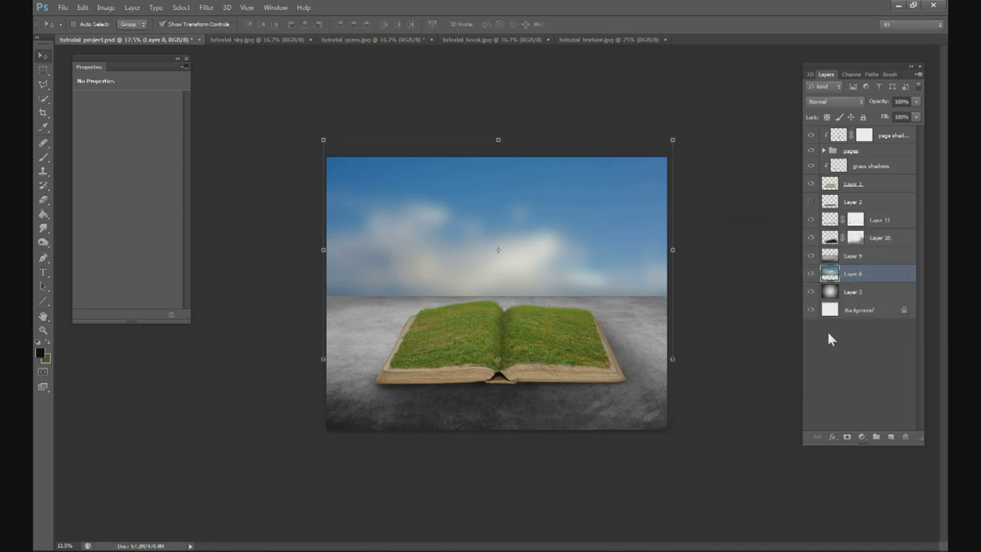
Select the whole canvas from Layer 8, crop the image to trim the overhanging sky, and deselect
click(853, 263)
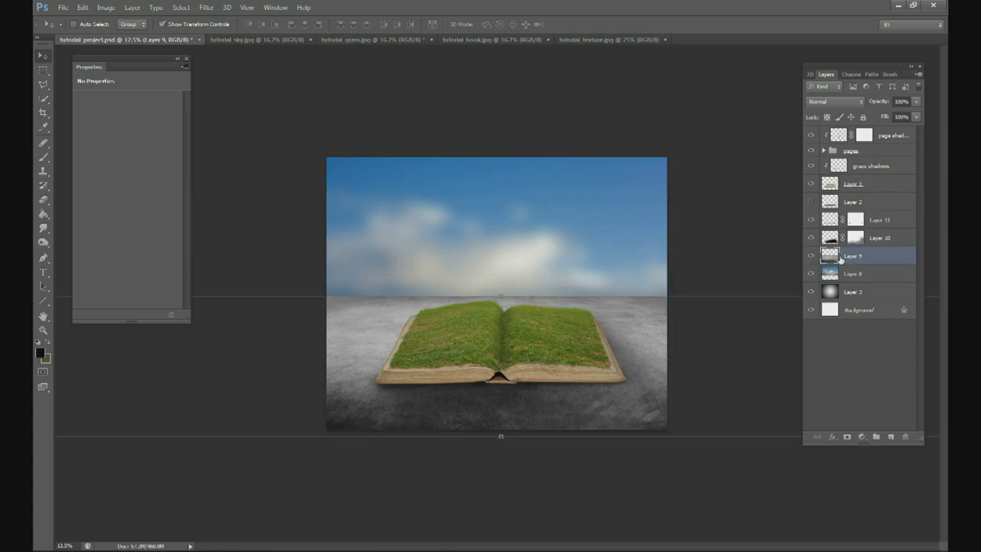
click(847, 276)
click(43, 70)
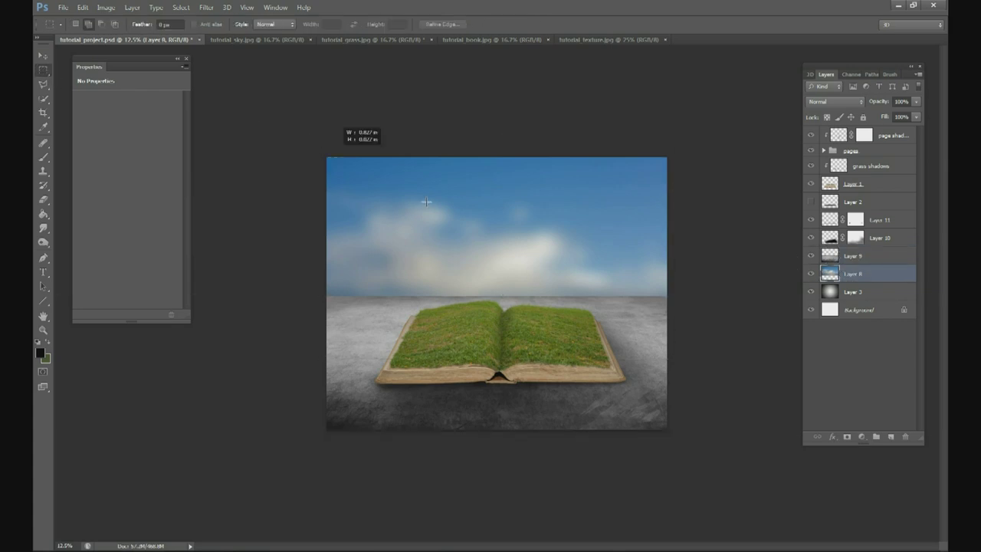
key(ctrl+a)
click(106, 7)
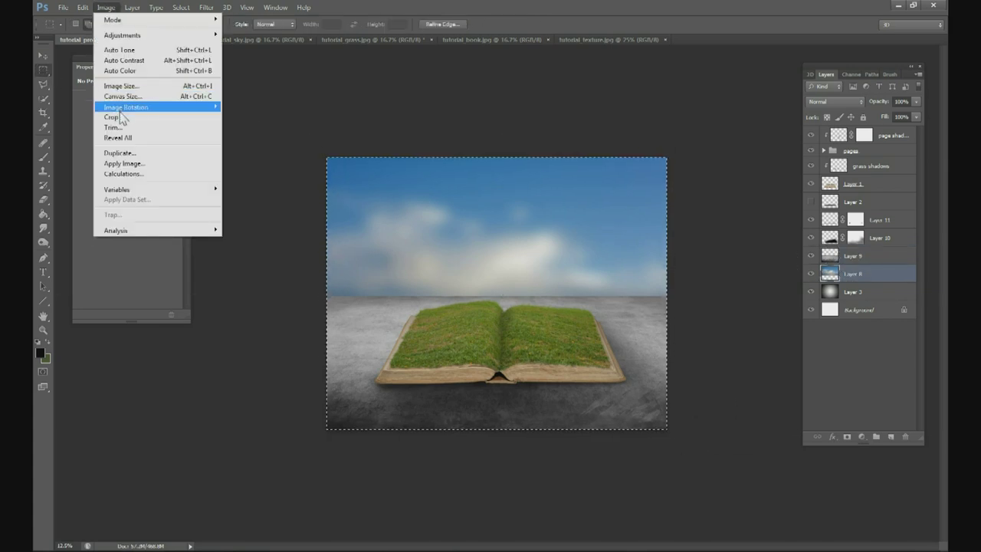
click(115, 117)
click(182, 8)
click(196, 30)
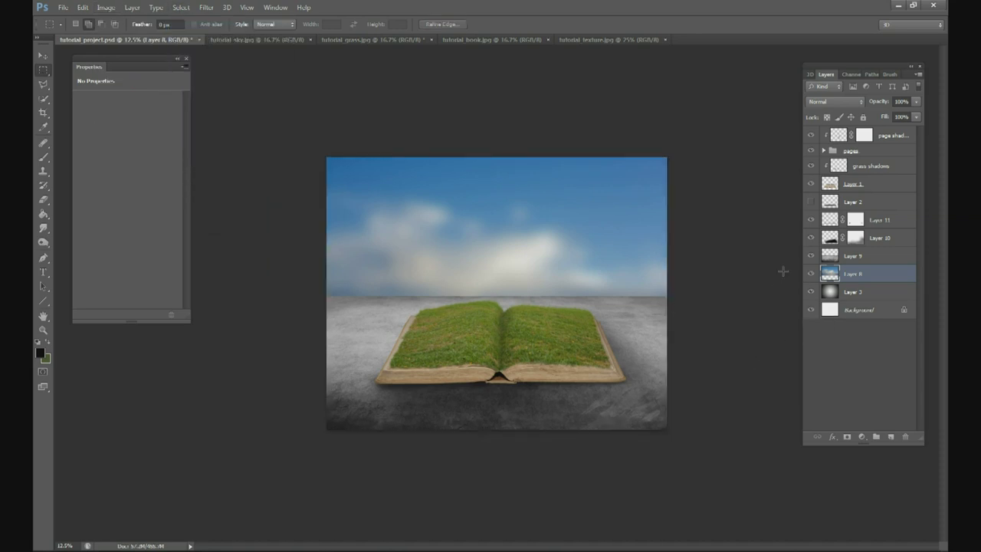
Soften the floor's horizon edge on Layer 9 against the sky using the Blur tool with an enlarged brush
key(alt+bracketright)
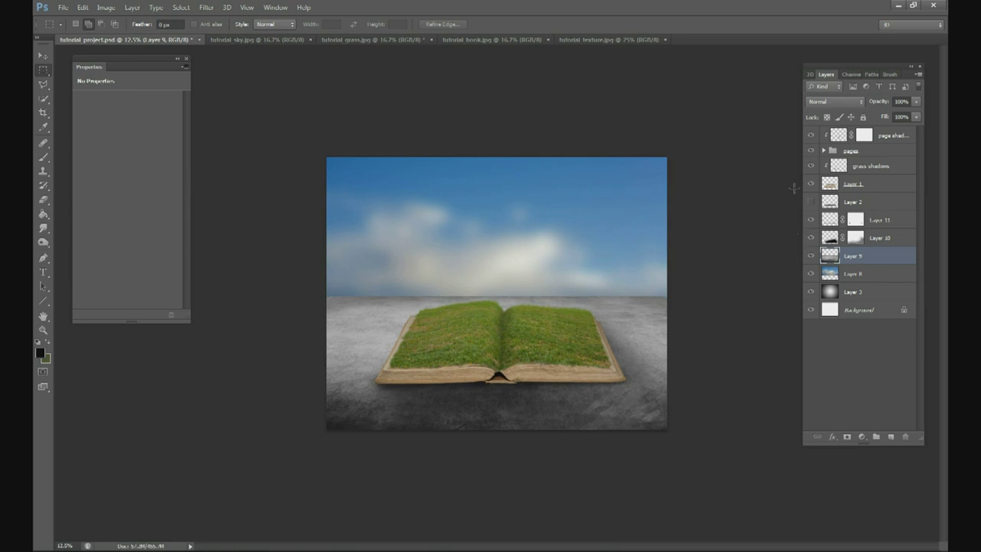
key(ctrl+plus)
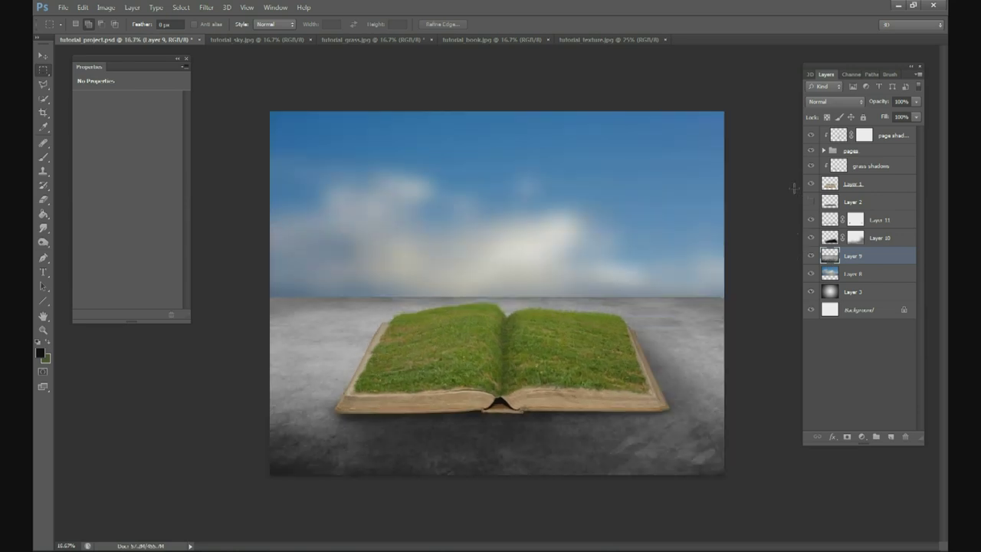
click(813, 256)
click(813, 256)
click(813, 256)
click(813, 257)
right_click(44, 228)
click(82, 226)
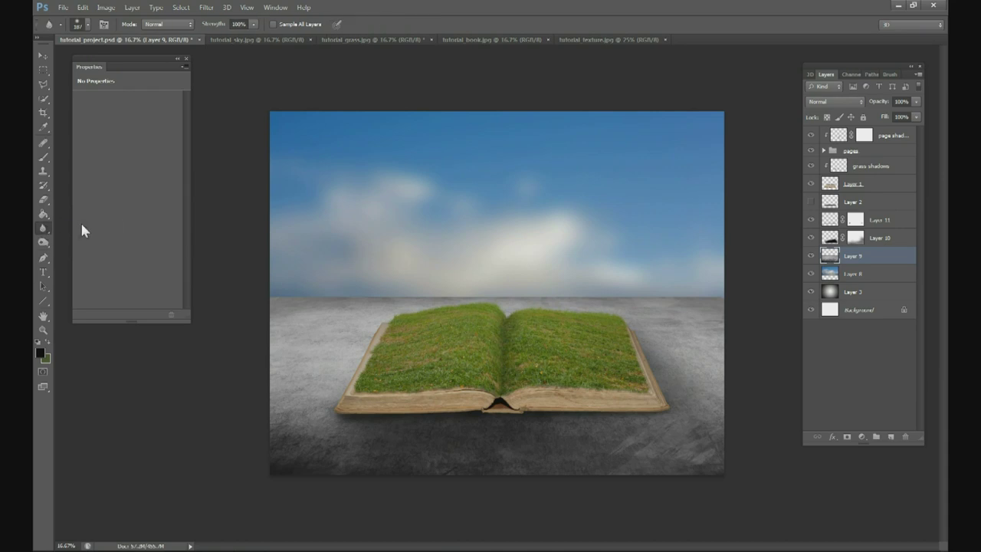
click(87, 24)
drag(108, 56, 133, 56)
key(Return)
mouse_move(333, 295)
mouse_down()
mouse_move(526, 285)
mouse_move(548, 295)
mouse_move(528, 291)
mouse_move(727, 292)
mouse_move(653, 296)
mouse_move(691, 303)
mouse_move(733, 288)
mouse_move(479, 293)
mouse_move(420, 278)
mouse_move(323, 291)
mouse_up()
mouse_move(385, 292)
mouse_down()
mouse_move(679, 286)
mouse_move(357, 285)
mouse_move(560, 302)
mouse_up()
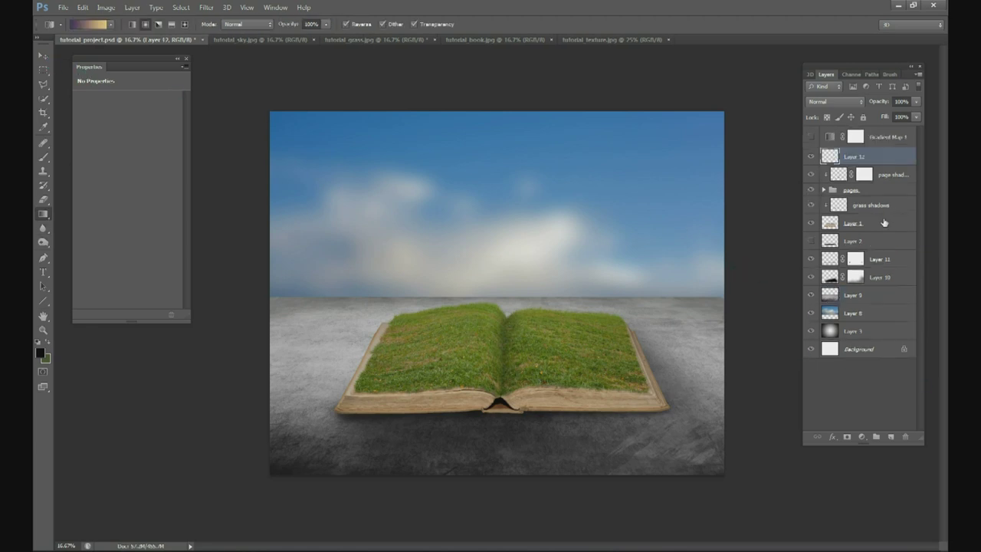
Add a new layer clipped to the book directly above Layer 1
click(881, 223)
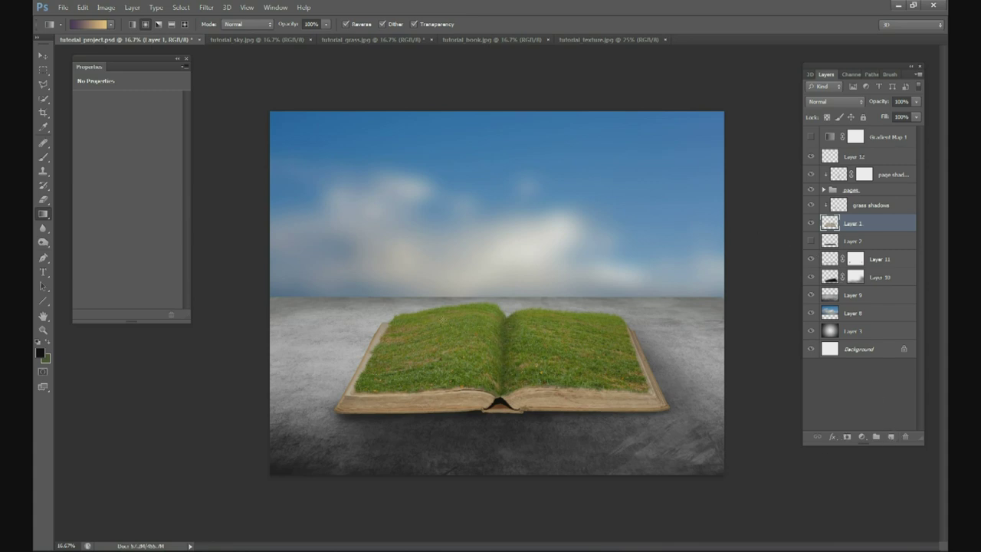
click(43, 55)
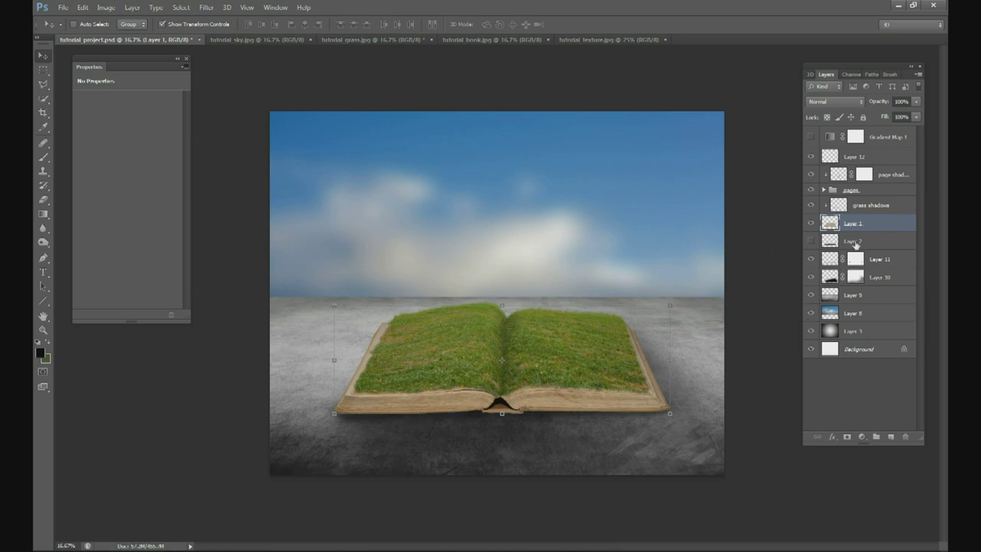
click(890, 436)
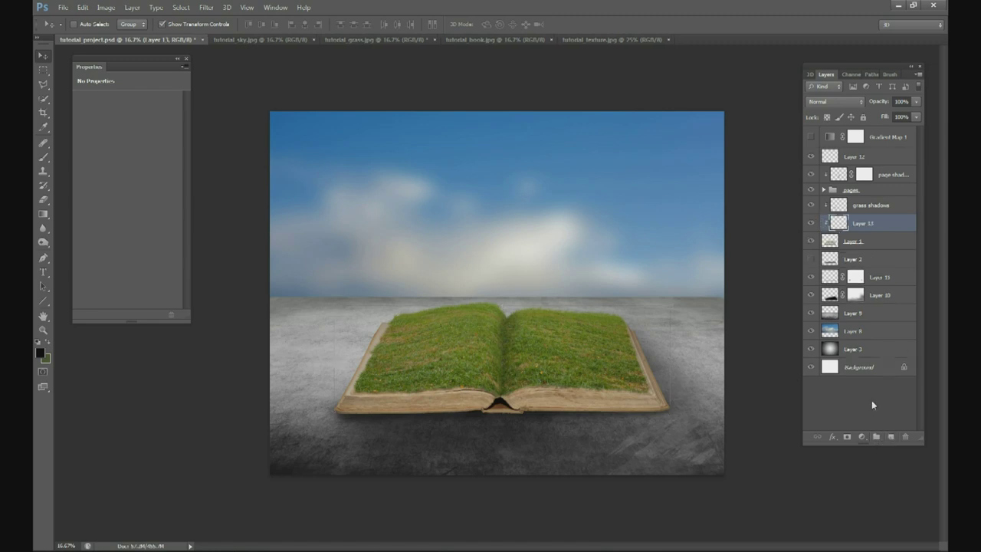
Shade the book's front and side edges on Layer 13 with a large, soft, low-opacity black brush
click(45, 157)
click(42, 353)
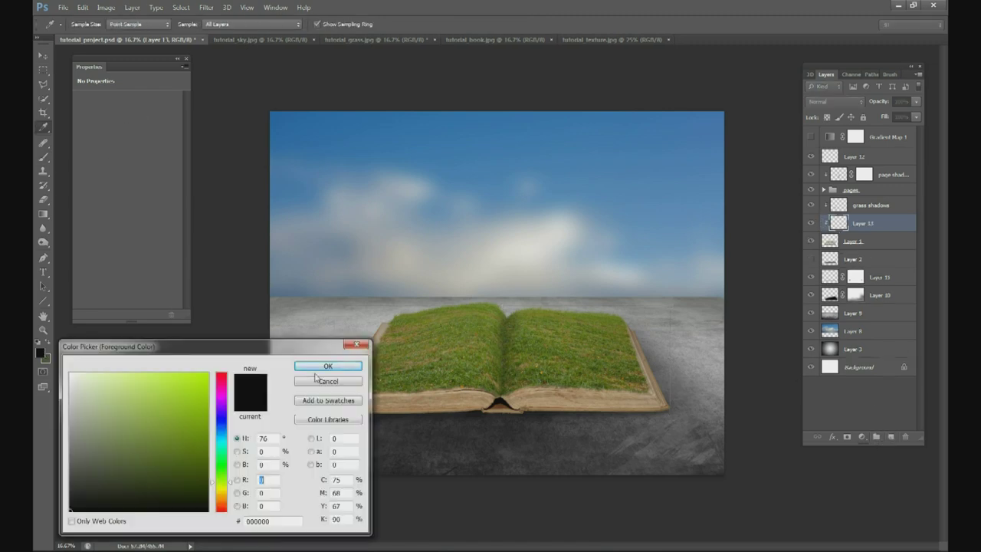
click(349, 369)
click(259, 24)
click(87, 24)
drag(149, 46, 131, 46)
click(217, 105)
mouse_move(347, 414)
mouse_down()
mouse_move(498, 396)
mouse_move(439, 406)
mouse_move(662, 408)
mouse_move(344, 411)
mouse_move(630, 419)
mouse_move(510, 413)
mouse_move(517, 403)
mouse_move(633, 418)
mouse_move(333, 432)
mouse_move(357, 421)
mouse_move(635, 416)
mouse_move(638, 376)
mouse_up()
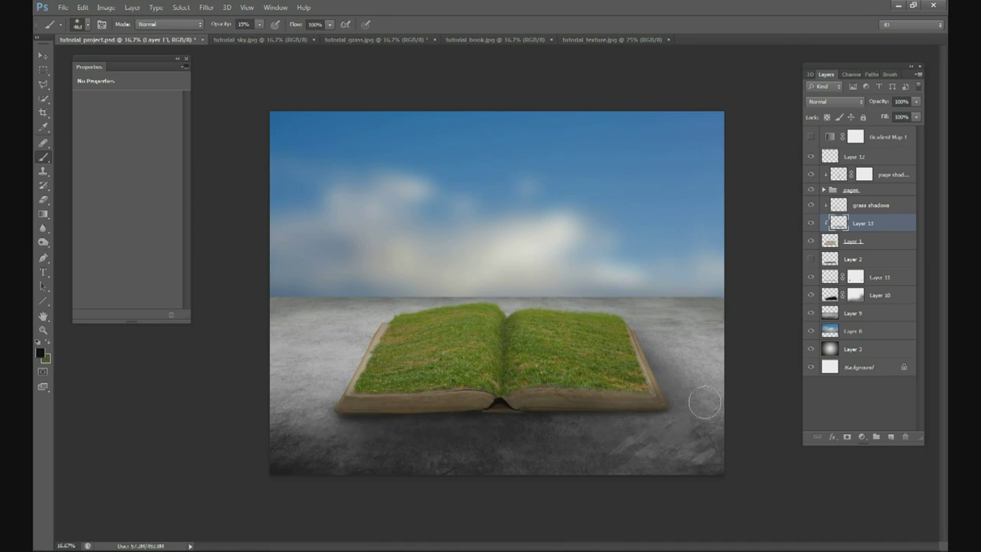
Add a Curves adjustment above the pages group and darken it with a curve point at input 155, output 124
click(874, 190)
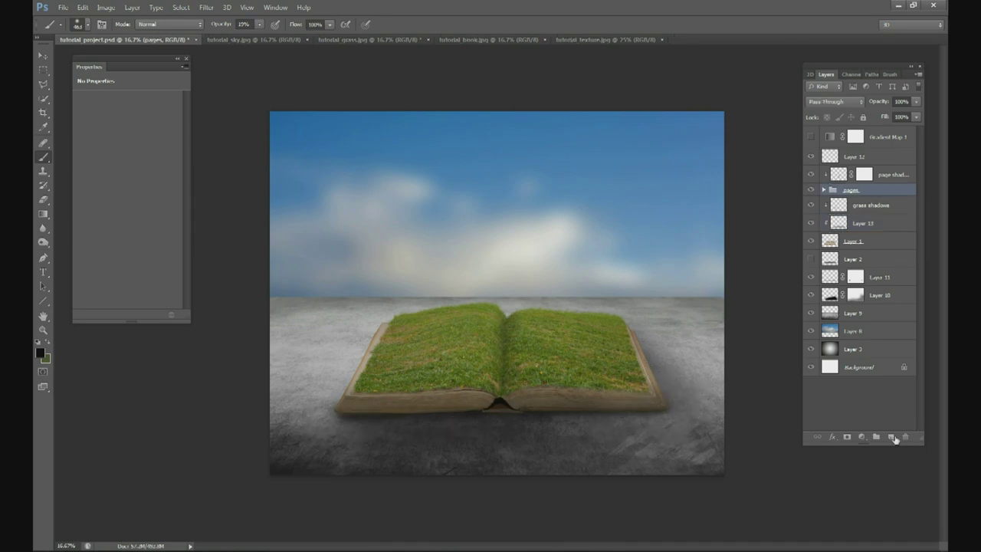
click(892, 437)
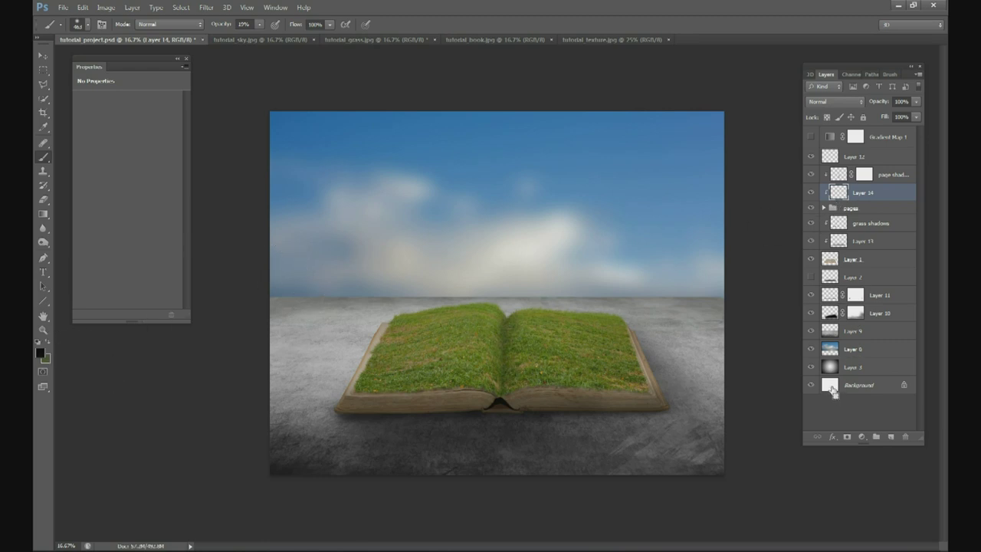
key(ctrl+z)
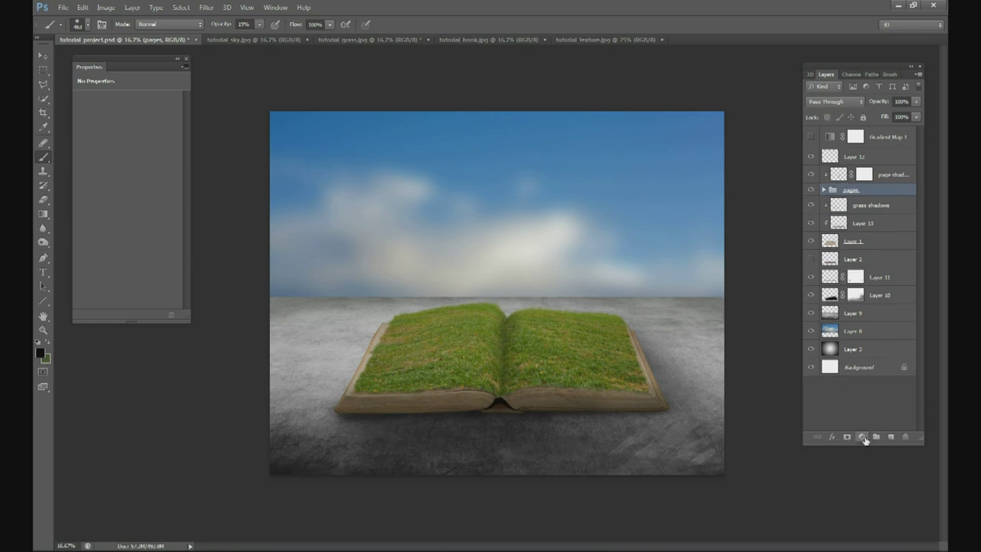
click(863, 436)
click(863, 265)
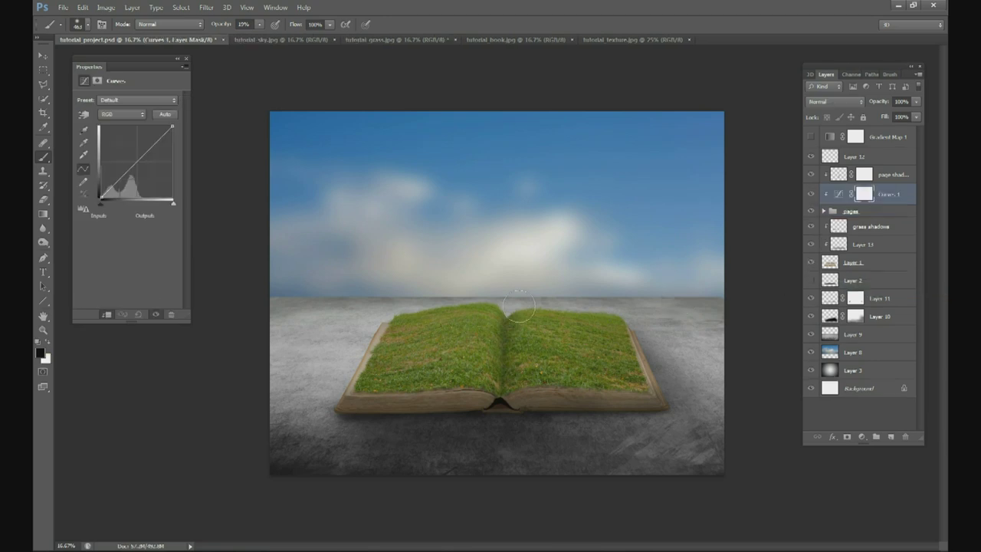
drag(140, 163, 144, 162)
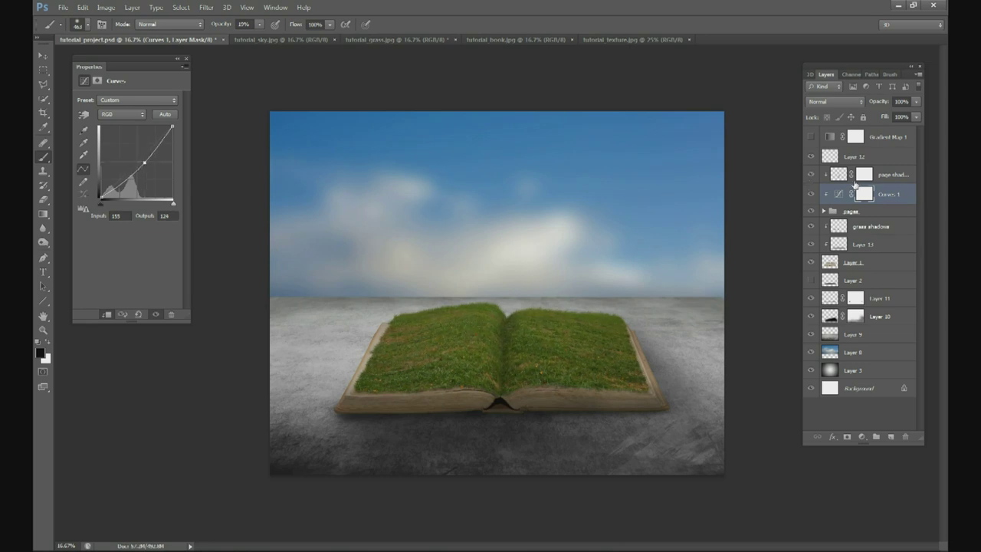
Paint black on the Curves 1 mask over the central grass area with the brush at 57% opacity
click(863, 194)
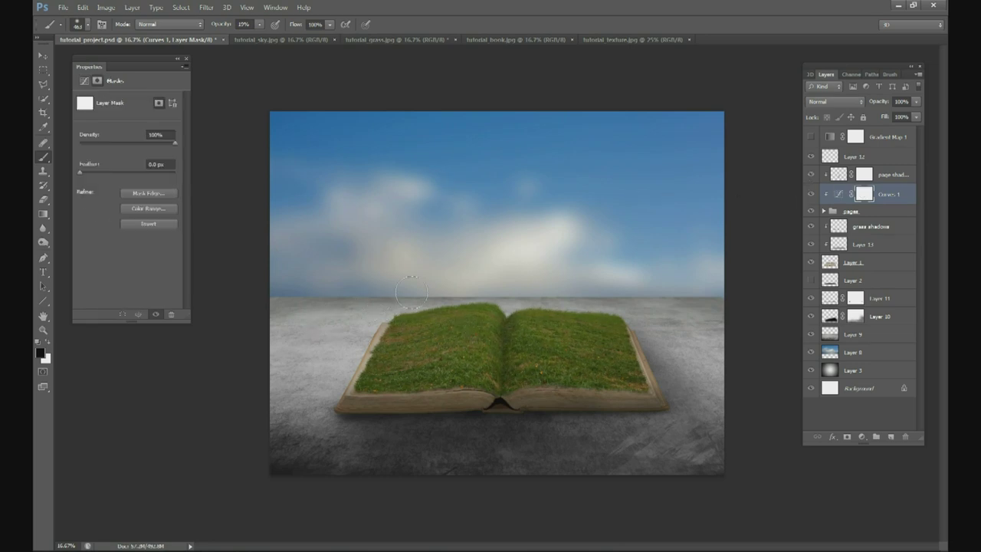
click(411, 315)
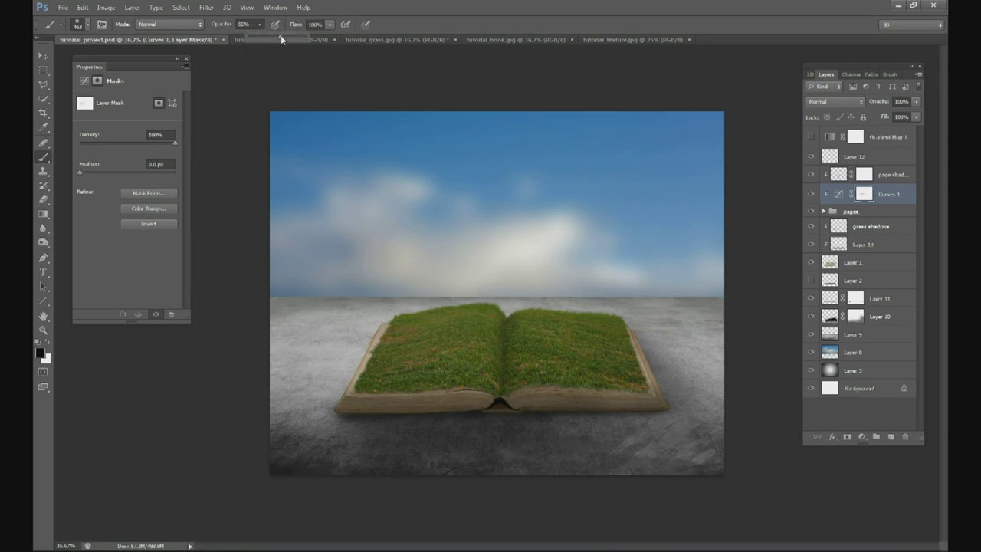
key(5)
key(7)
mouse_move(442, 295)
mouse_down()
mouse_move(453, 328)
mouse_move(521, 295)
mouse_move(559, 291)
mouse_move(625, 308)
mouse_move(517, 304)
mouse_move(622, 324)
mouse_move(575, 322)
mouse_move(483, 303)
mouse_move(381, 342)
mouse_move(546, 326)
mouse_up()
mouse_move(479, 352)
mouse_down()
mouse_move(412, 348)
mouse_move(343, 364)
mouse_move(578, 312)
mouse_move(619, 338)
mouse_move(522, 324)
mouse_move(580, 314)
mouse_move(411, 297)
mouse_up()
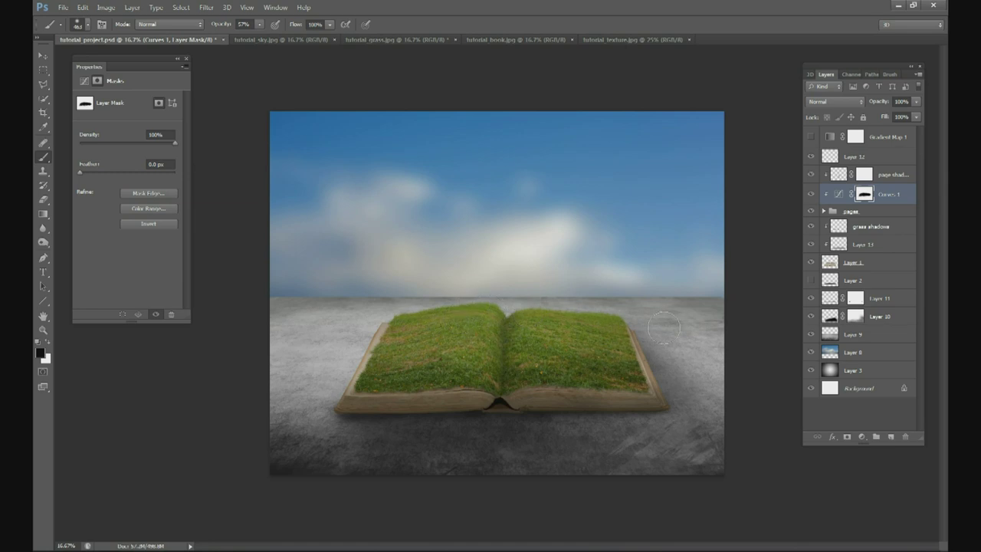
Lower the Curves 1 adjustment to 78% opacity and the book shading on Layer 13 to 90%, comparing both with their visibility toggled
drag(915, 101, 904, 115)
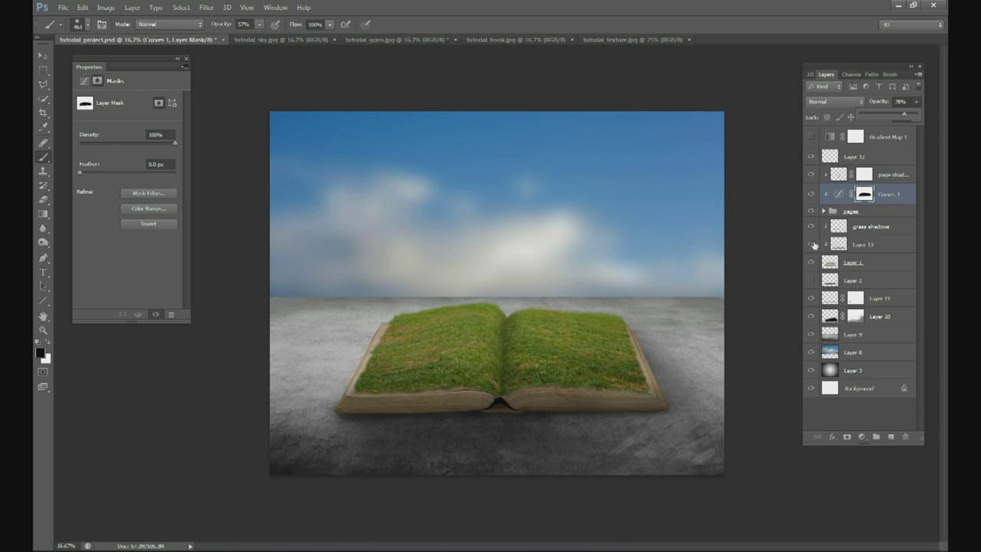
click(811, 243)
click(811, 243)
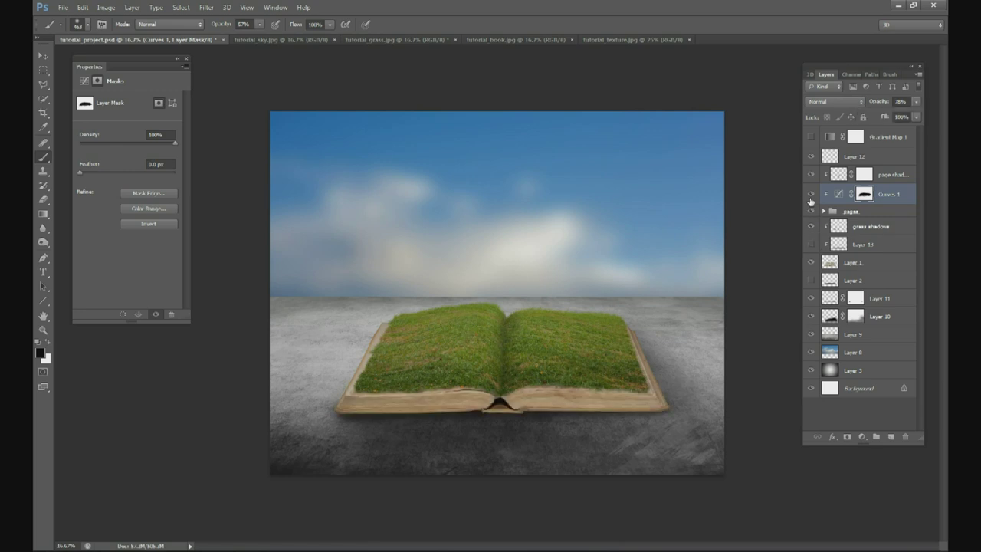
click(810, 195)
click(811, 194)
click(811, 243)
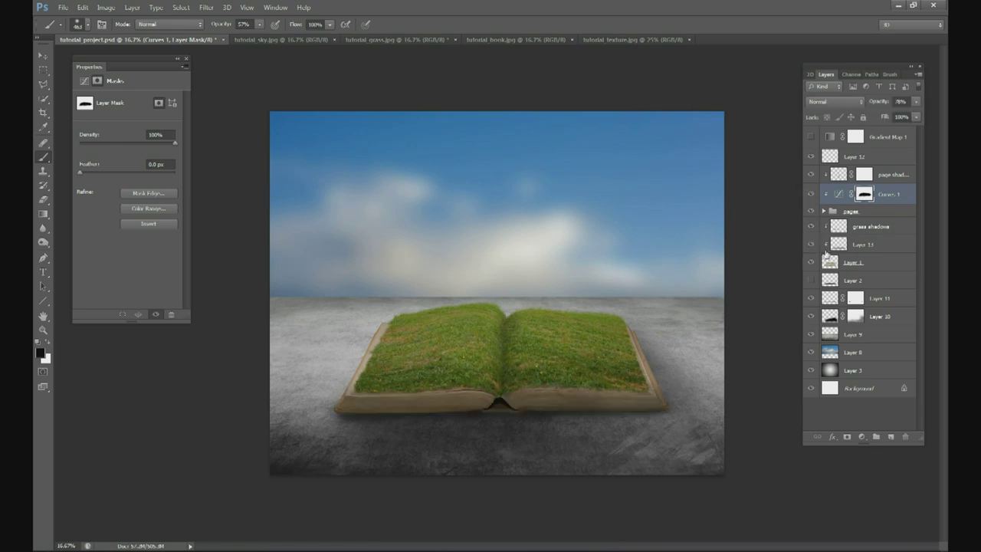
click(878, 245)
click(916, 102)
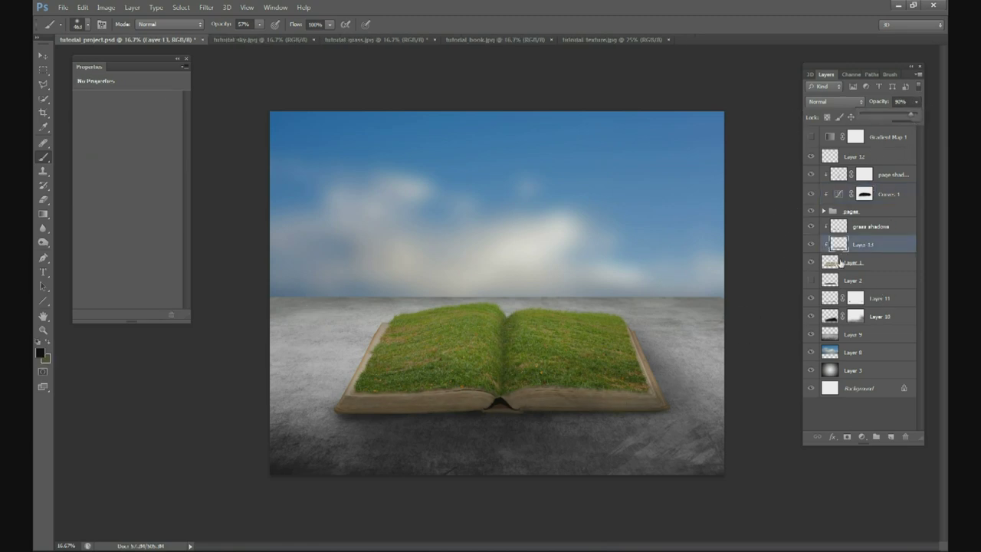
Delete the empty Layer 12 beneath the Gradient Map adjustment
click(874, 154)
click(879, 156)
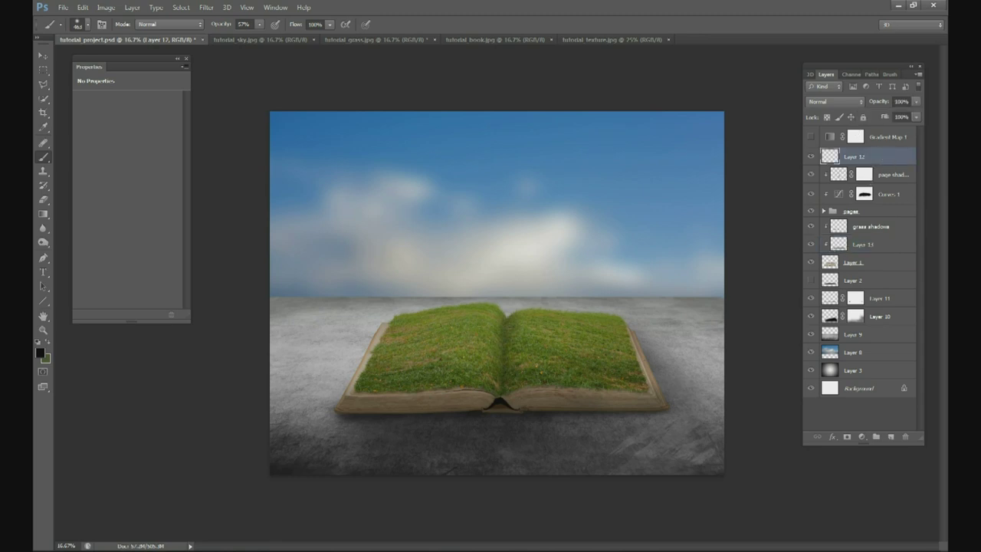
key(v)
key(Delete)
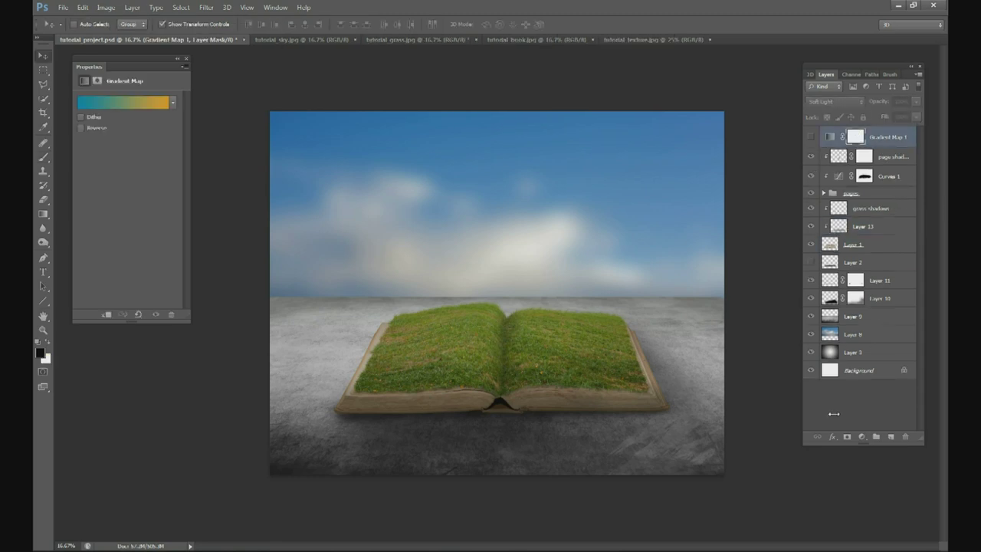